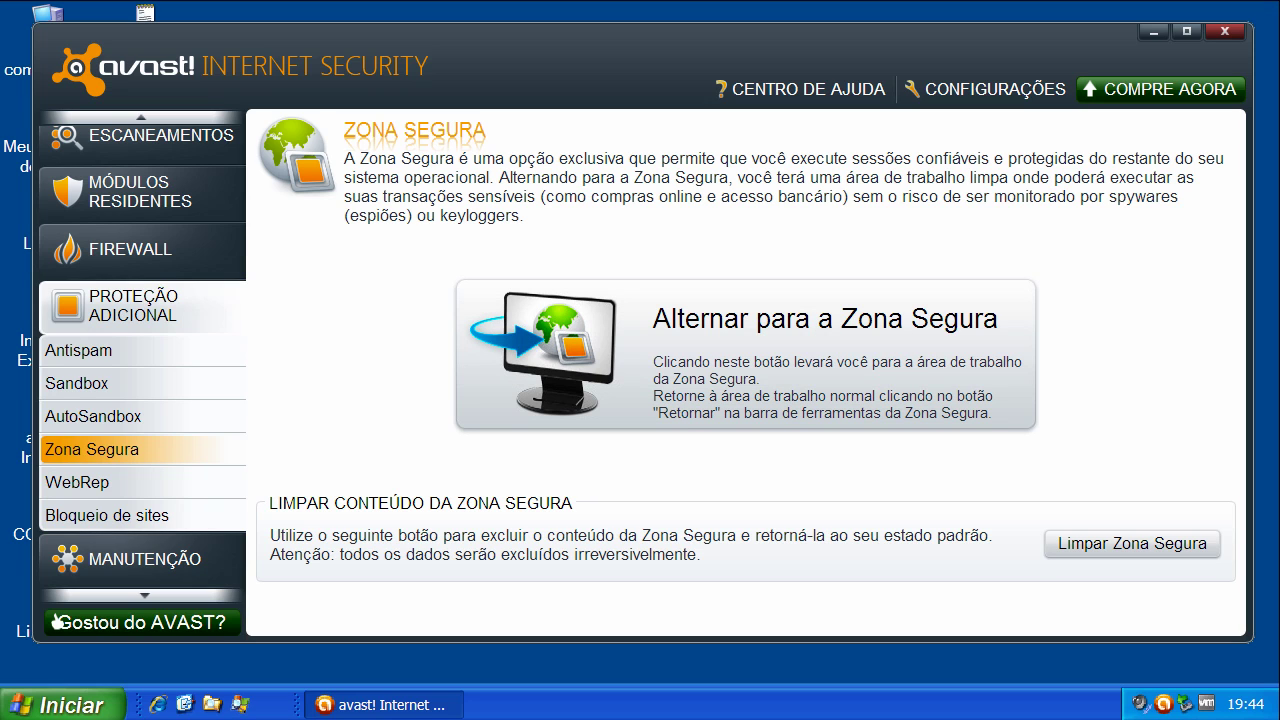
# Review the Sandbox and WebRep pages in the additional protection section
pyautogui.click(77, 383)
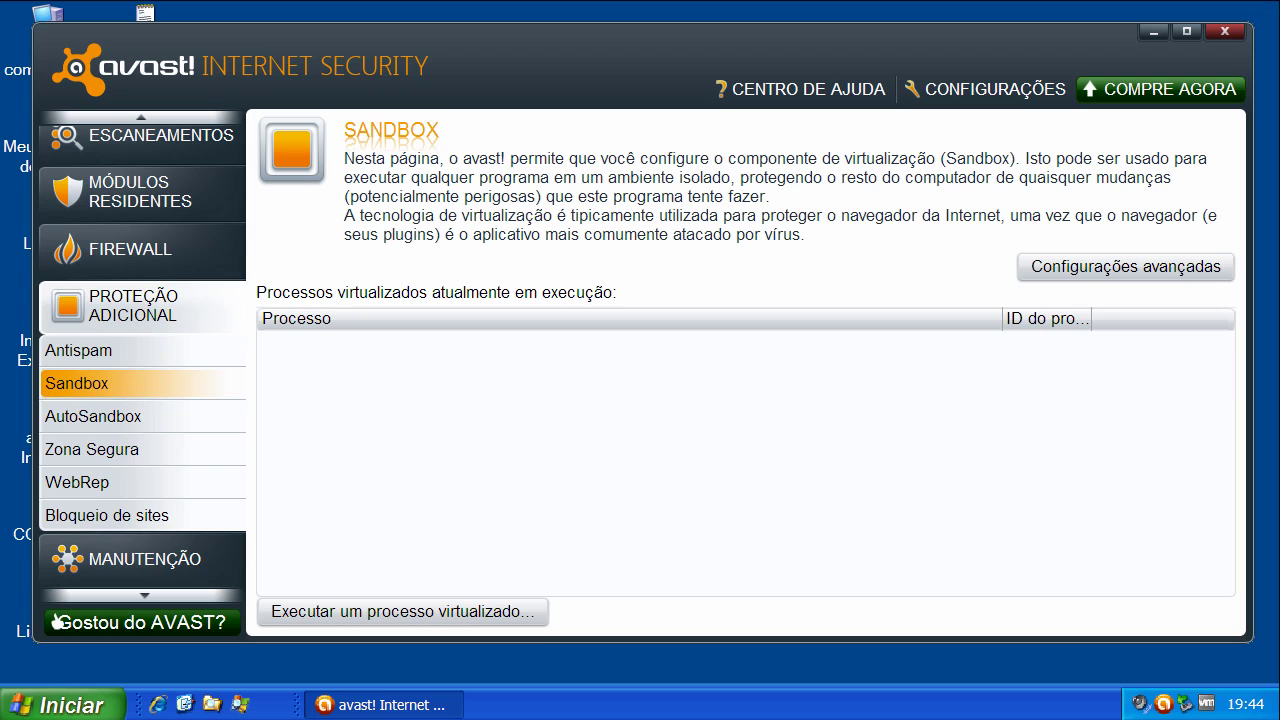
pyautogui.click(77, 482)
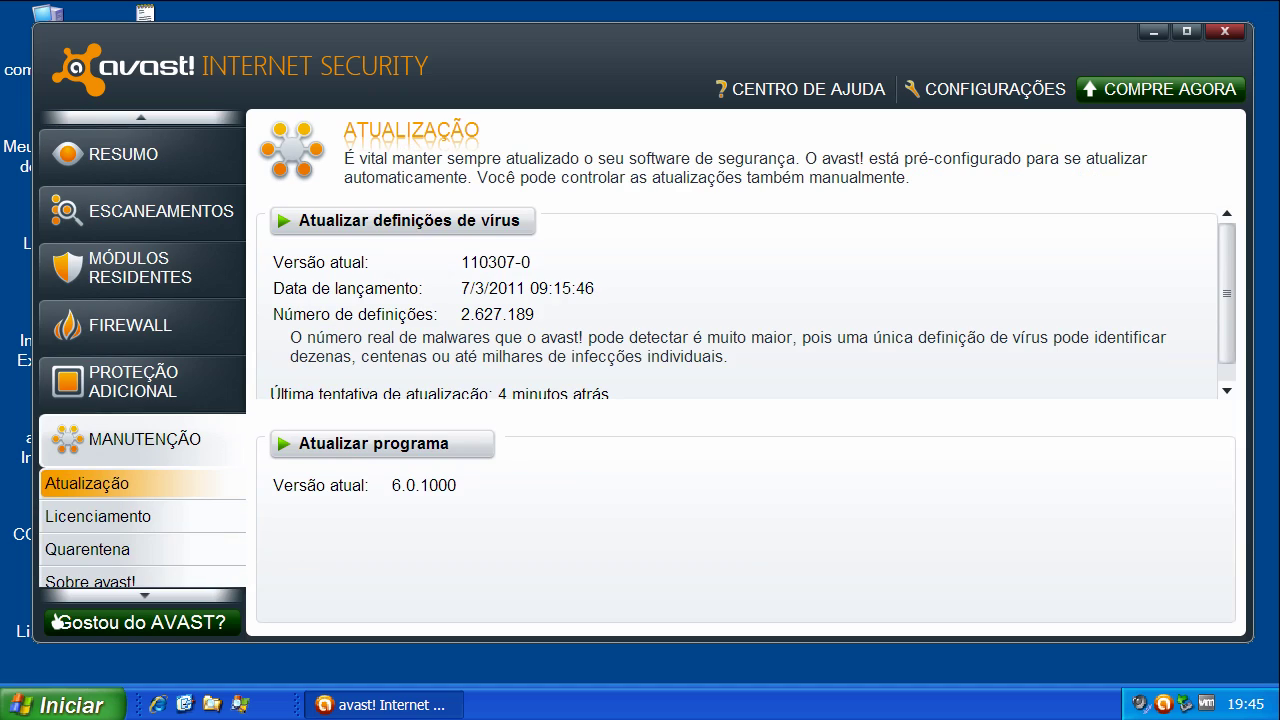
# Update the virus definitions manually, check the current protection status, and close the antivirus window
pyautogui.click(366, 217)
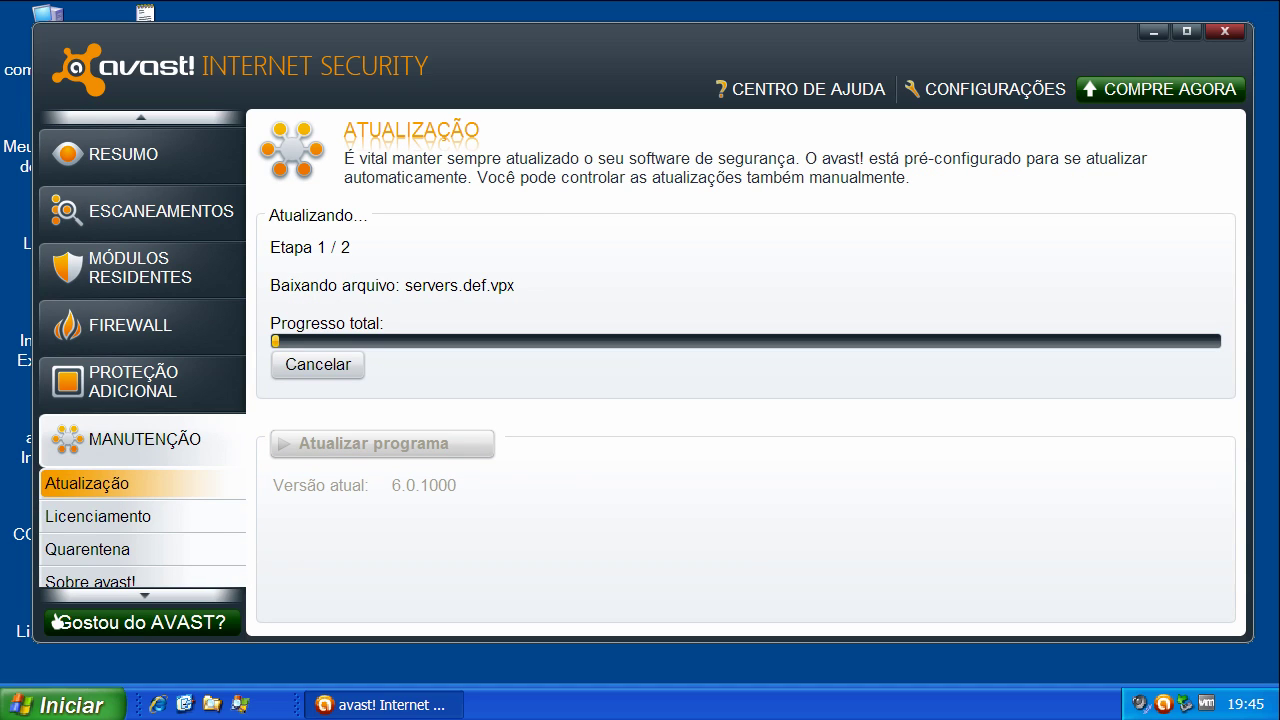
pyautogui.moveTo(600, 42); pyautogui.dragTo(595, 54)
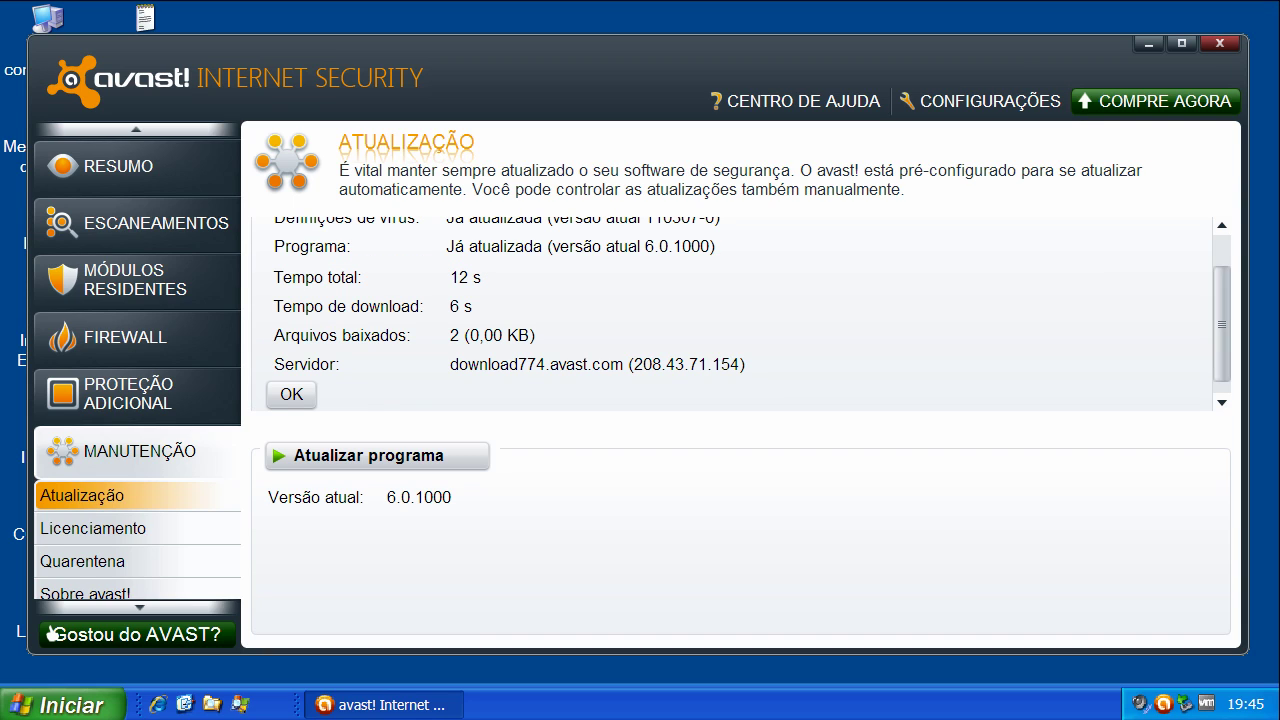
pyautogui.moveTo(1222, 324); pyautogui.dragTo(1222, 292)
pyautogui.scroll(-2, 740, 314)
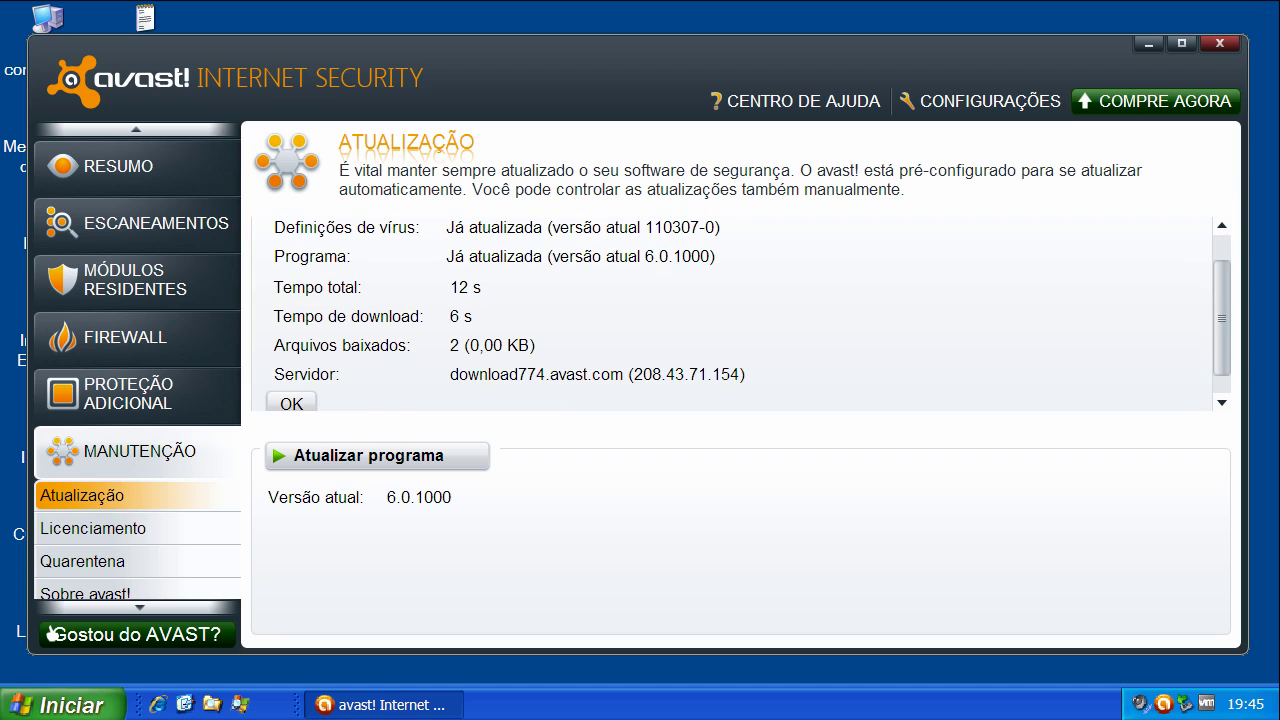
pyautogui.scroll(2, 740, 314)
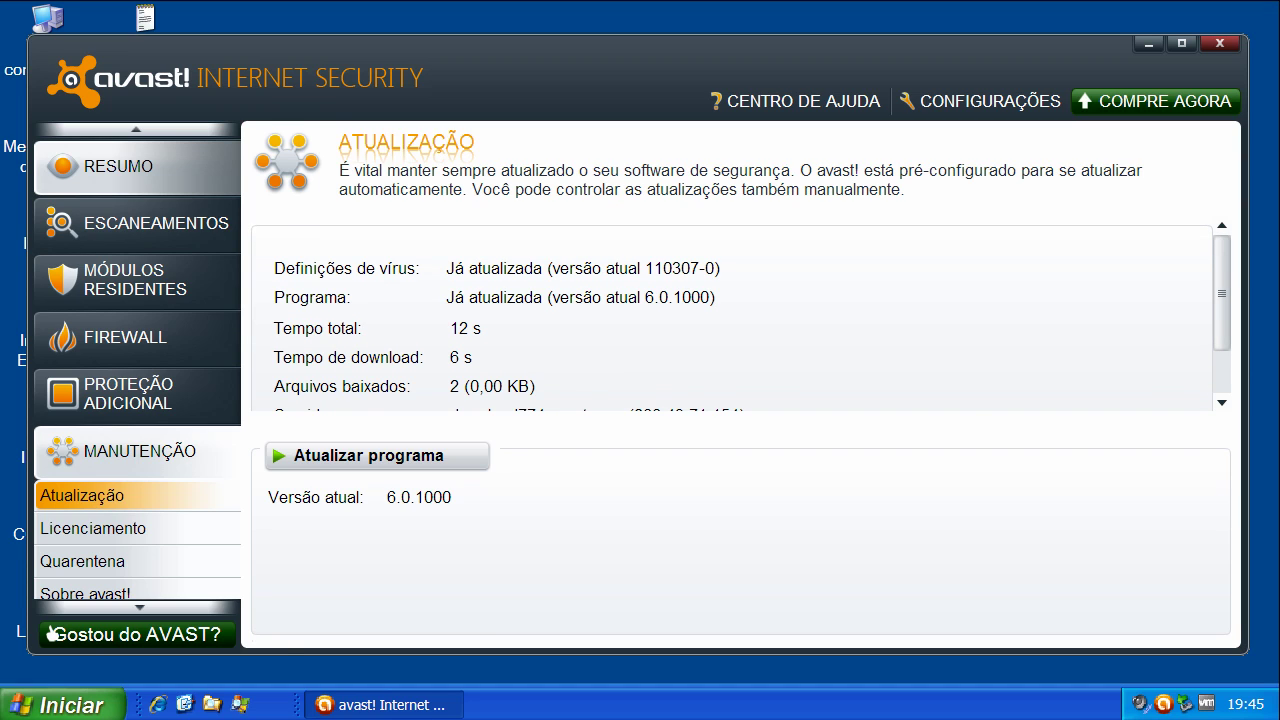
pyautogui.click(130, 167)
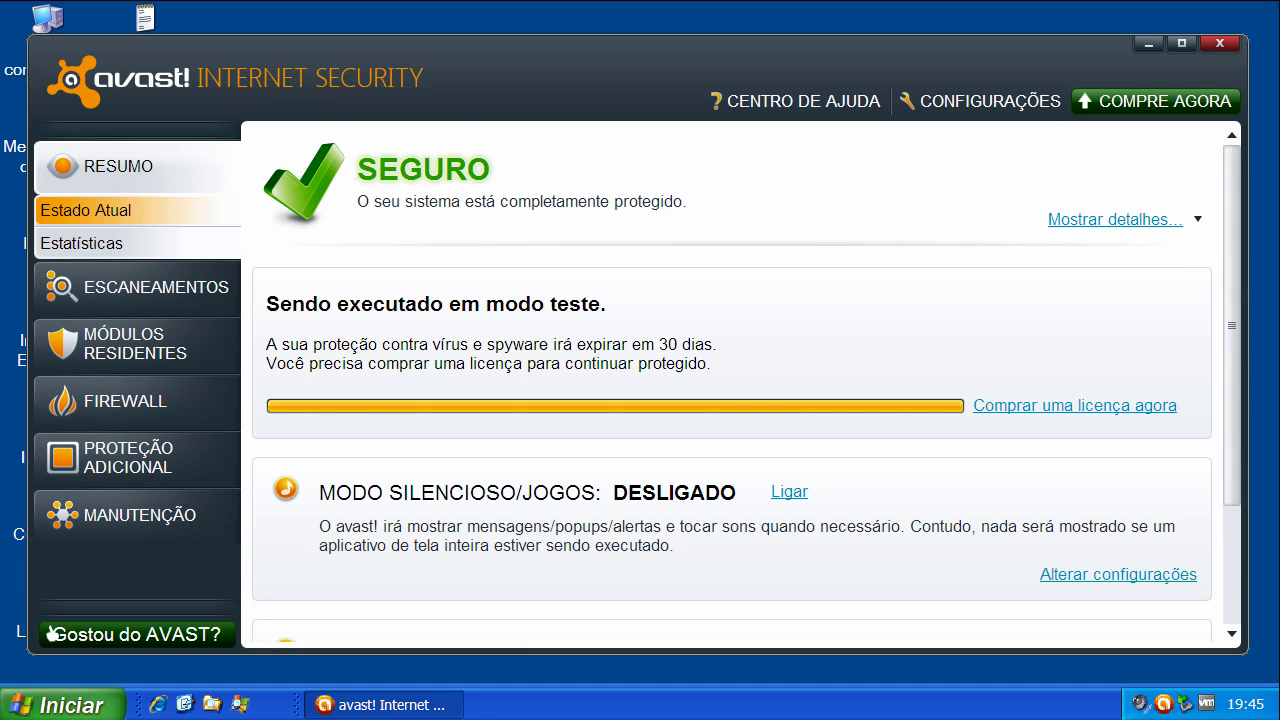
pyautogui.click(1219, 43)
# Switch to Process Explorer and inspect the running avast! processes AvastUI.exe, AvastSvc.exe and afwServ.exe
pyautogui.click(240, 704)
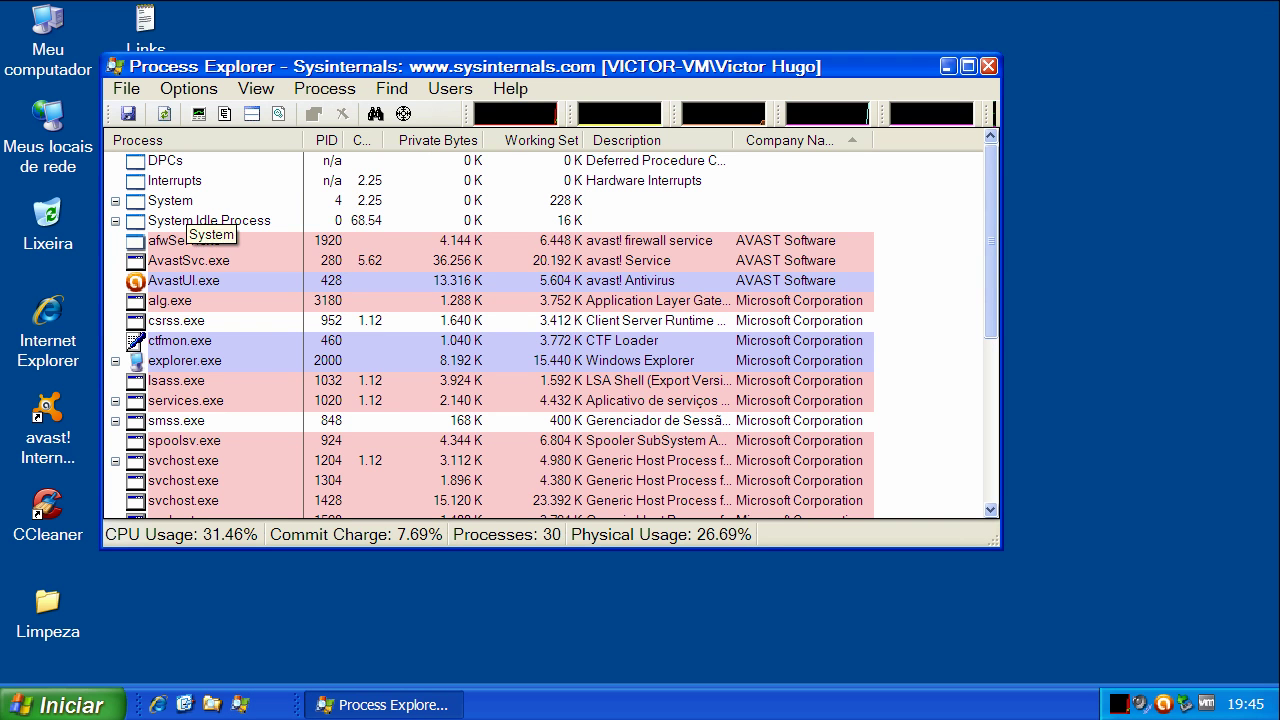
pyautogui.click(208, 283)
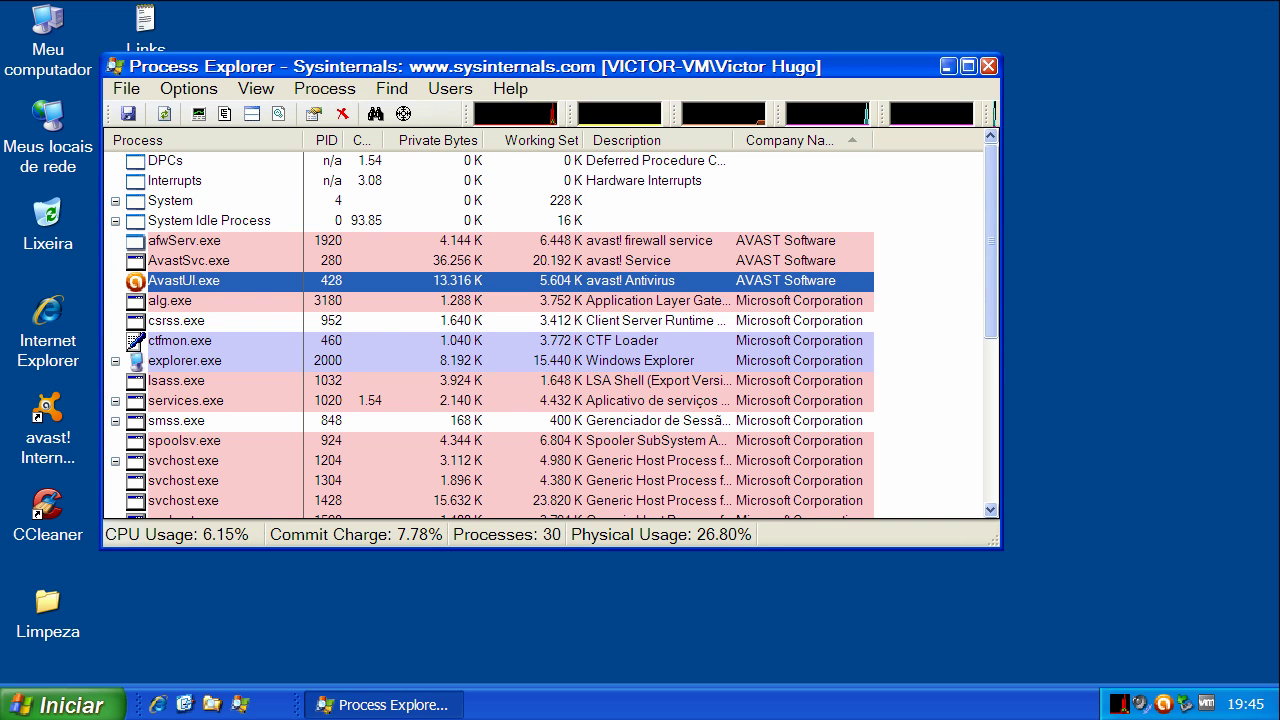
pyautogui.click(208, 262)
pyautogui.click(208, 242)
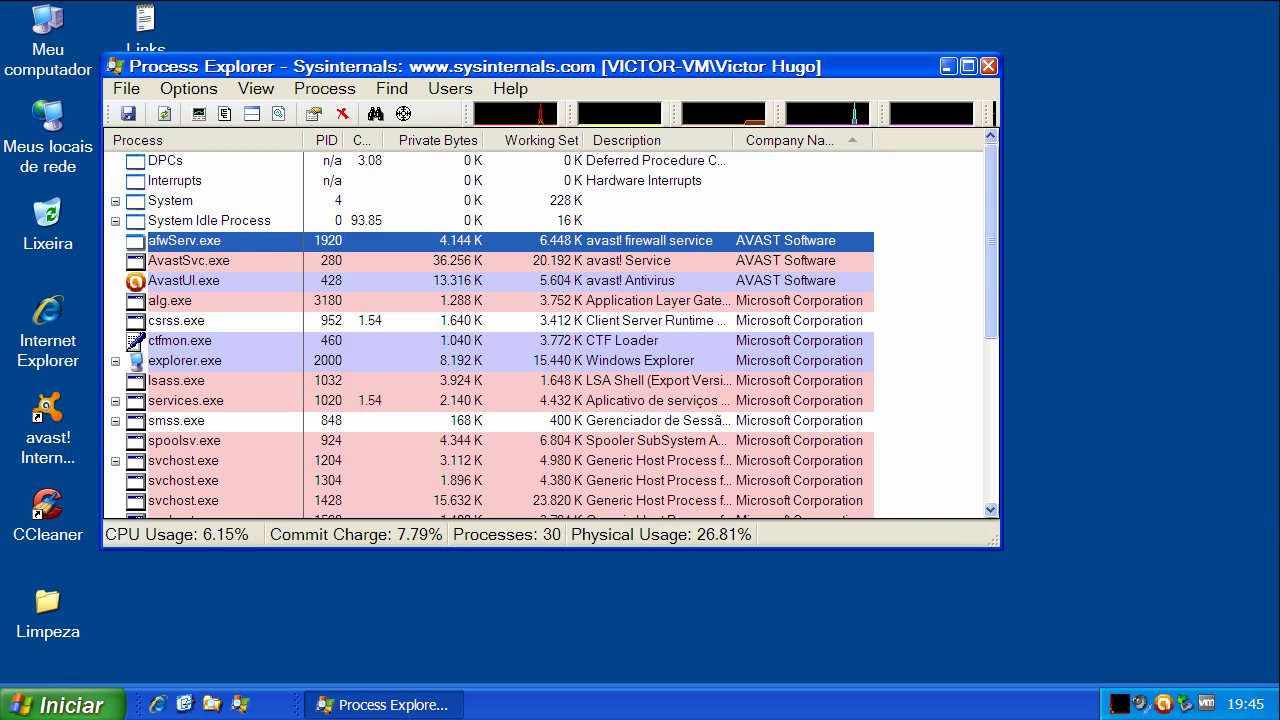
pyautogui.click(189, 261)
pyautogui.click(185, 241)
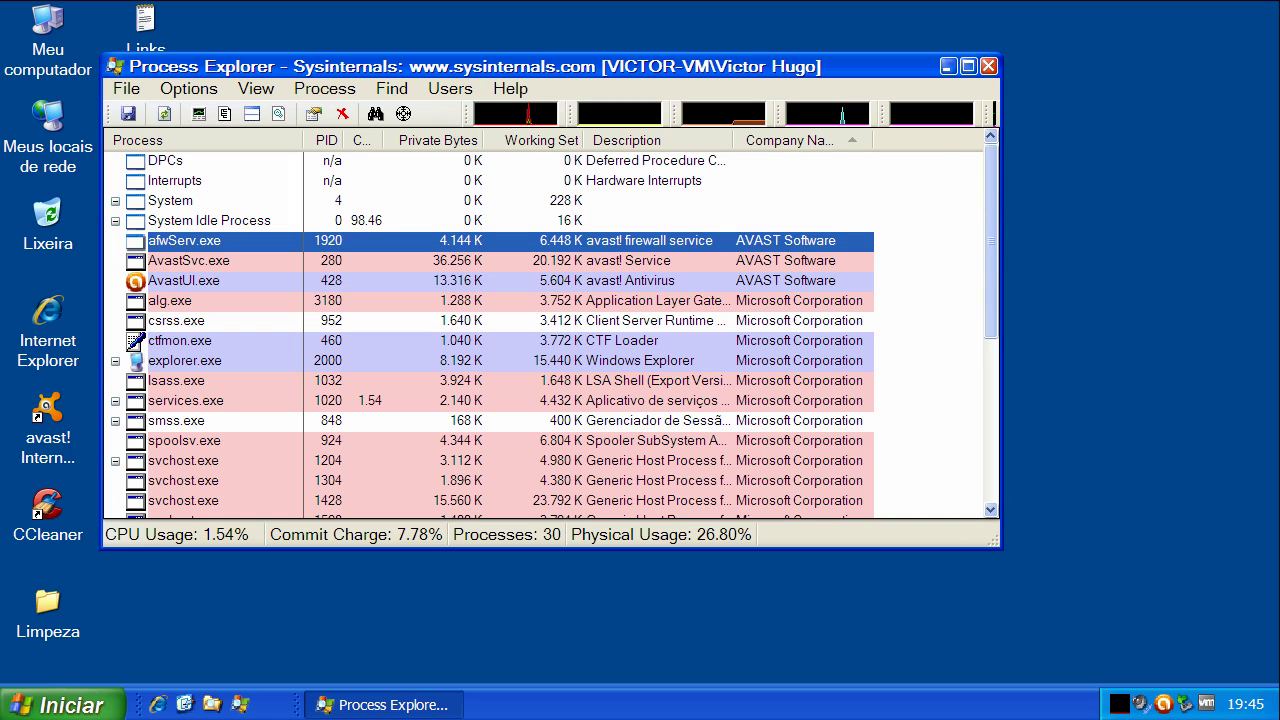
pyautogui.click(948, 66)
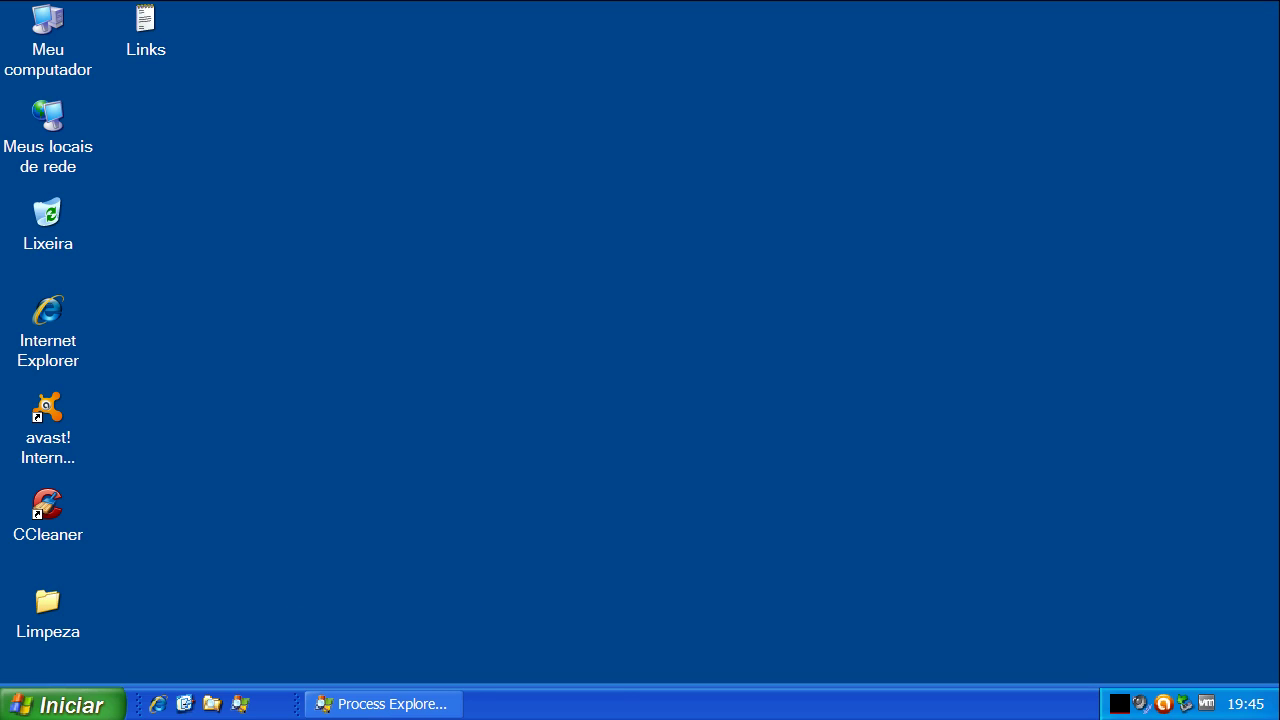
# Copy the link yaebuguseivseh.in/pictures/summer/bin/bcr.exe from the Links text file and run its download in Internet Explorer
pyautogui.doubleClick(146, 22)
pyautogui.doubleClick(442, 252)
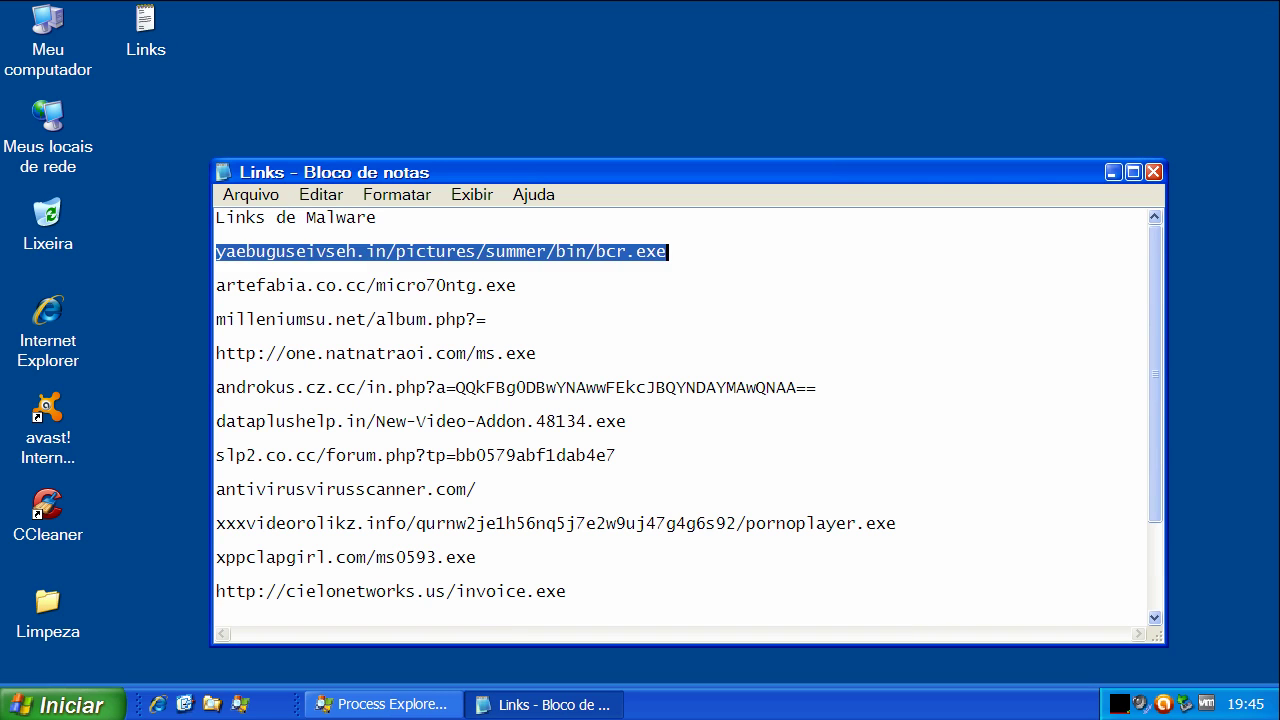
pyautogui.rightClick(332, 252)
pyautogui.click(380, 328)
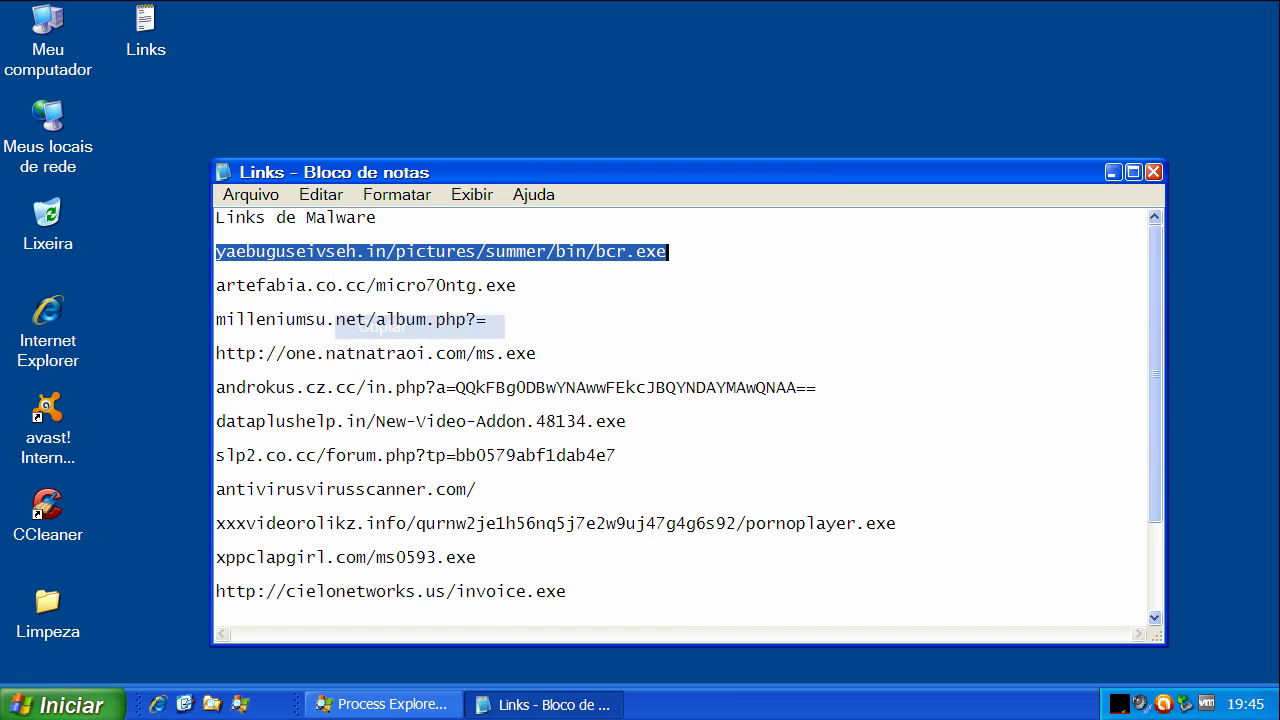
pyautogui.click(1113, 172)
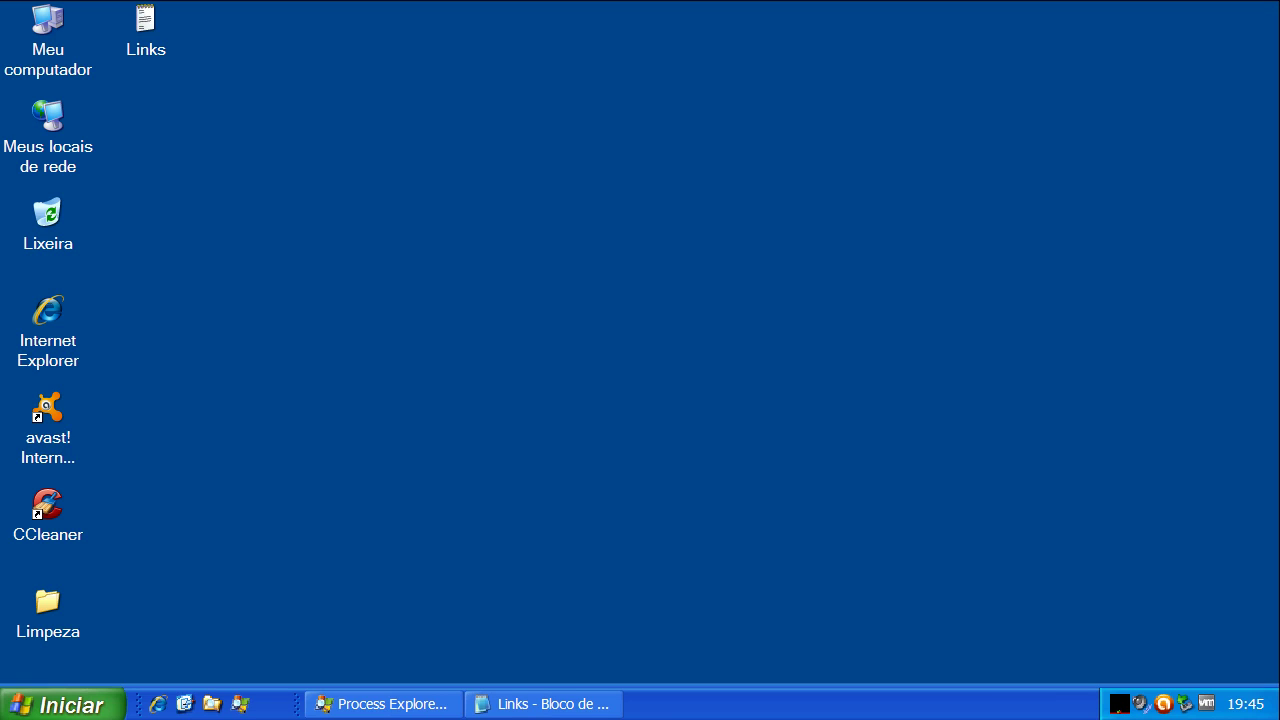
pyautogui.click(157, 704)
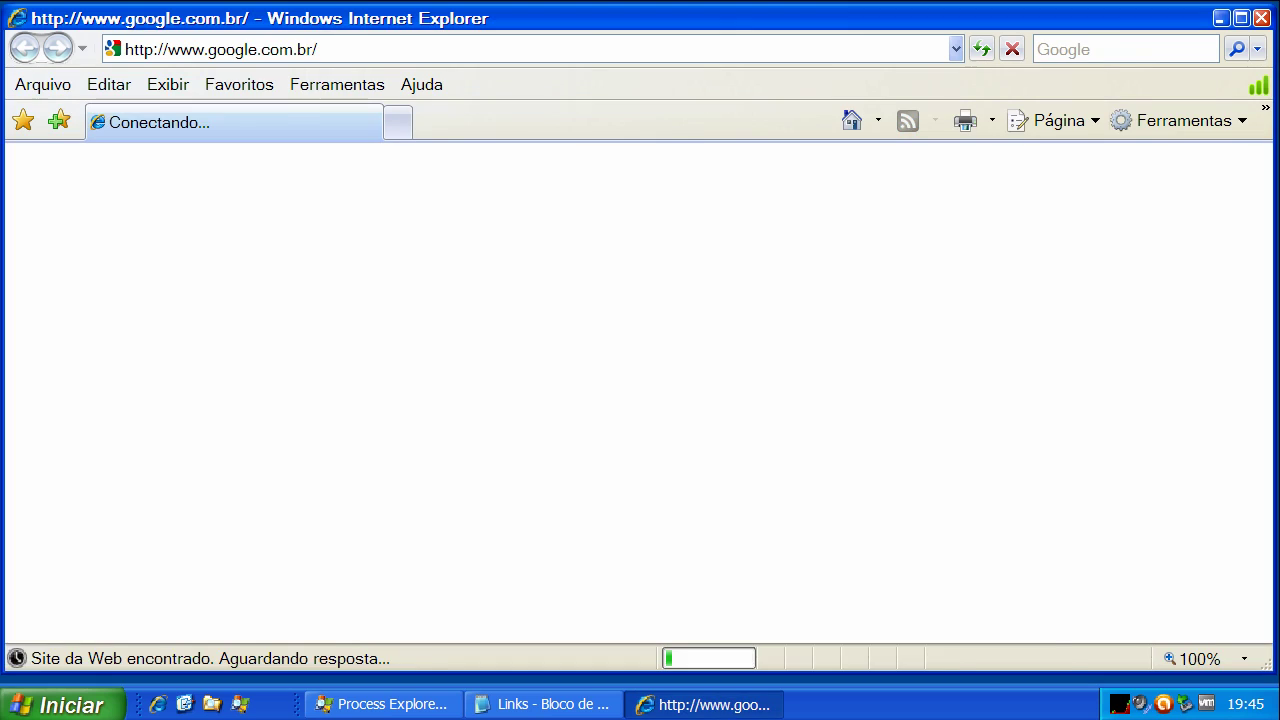
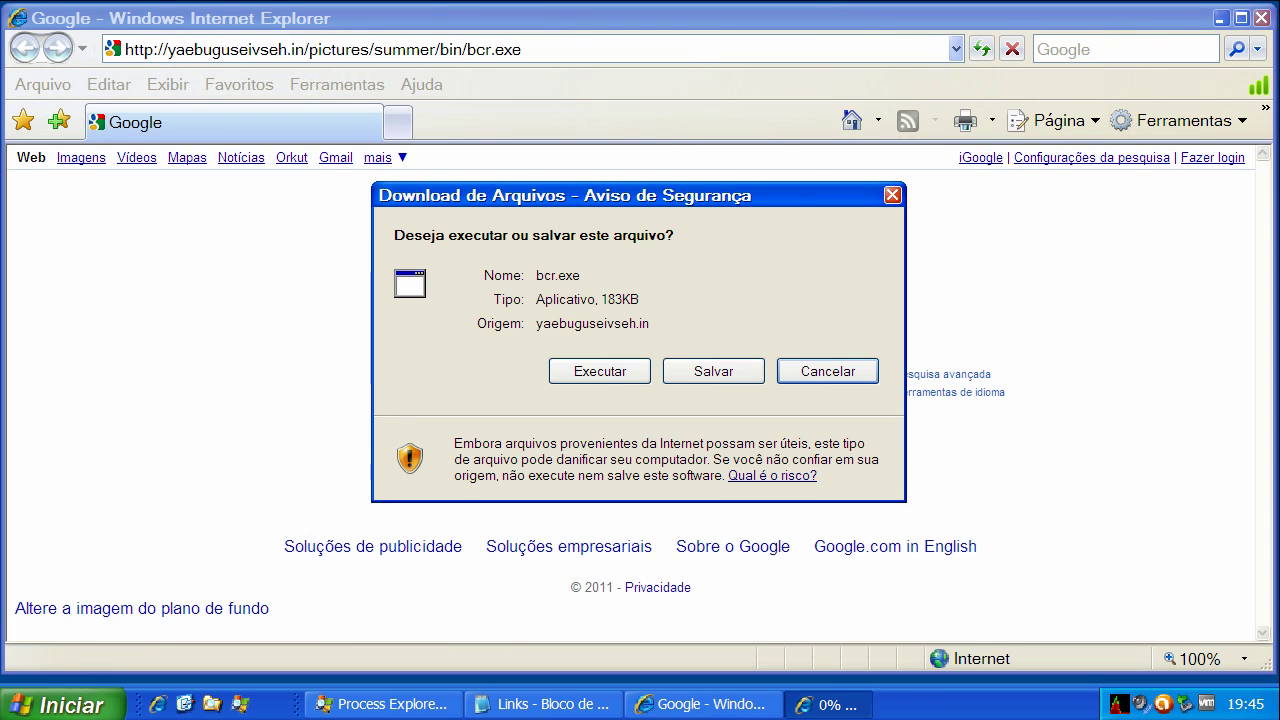
pyautogui.click(614, 371)
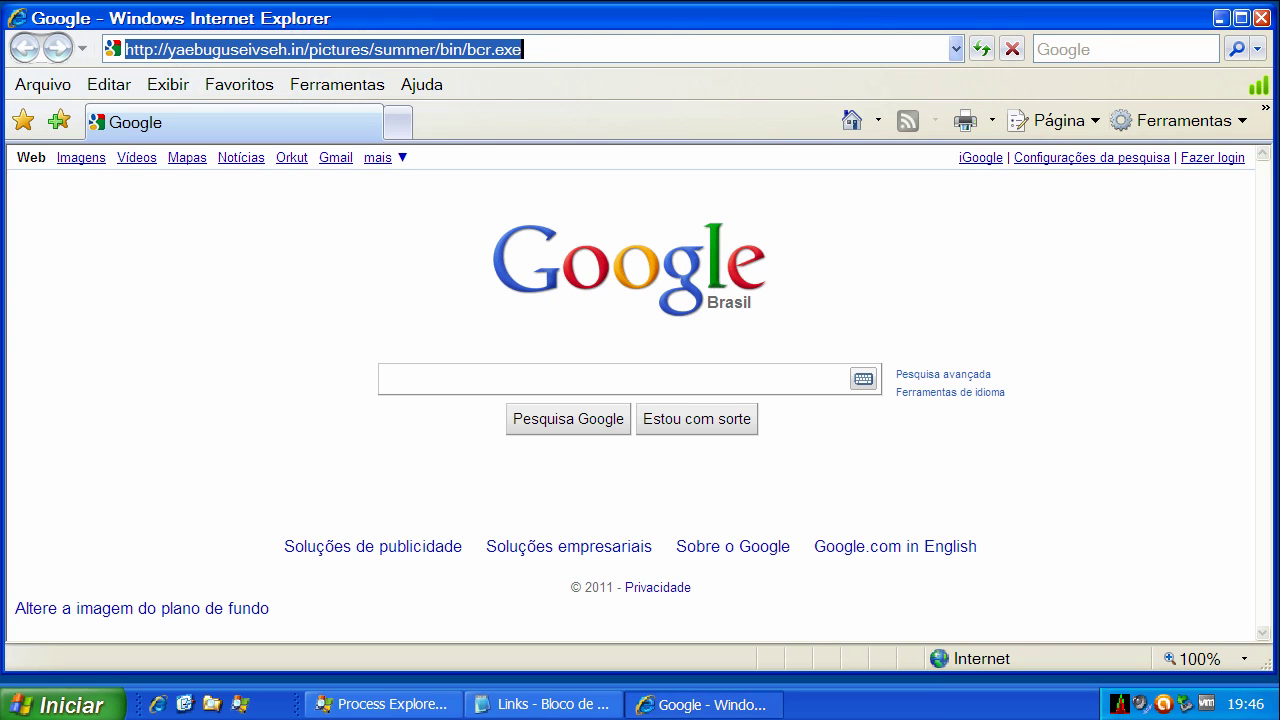
# Check the process list in Process Explorer for anything started by bcr.exe
pyautogui.click(383, 704)
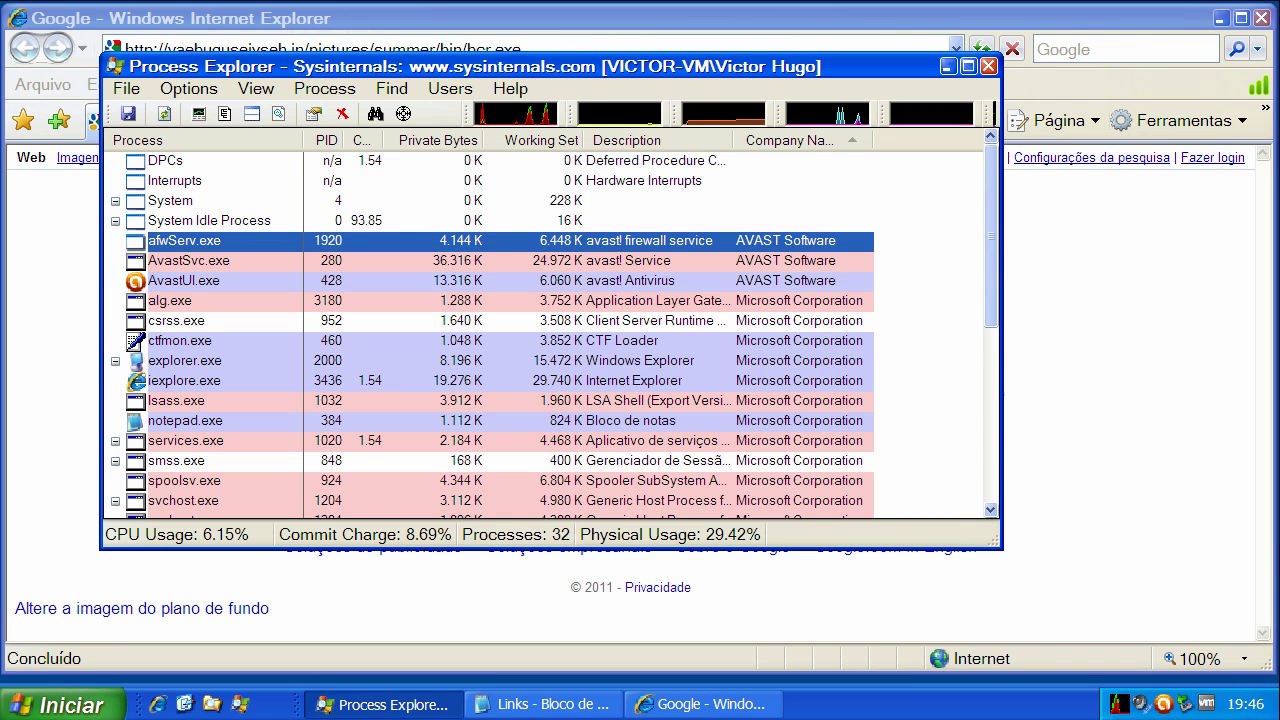
pyautogui.moveTo(991, 237); pyautogui.dragTo(991, 115)
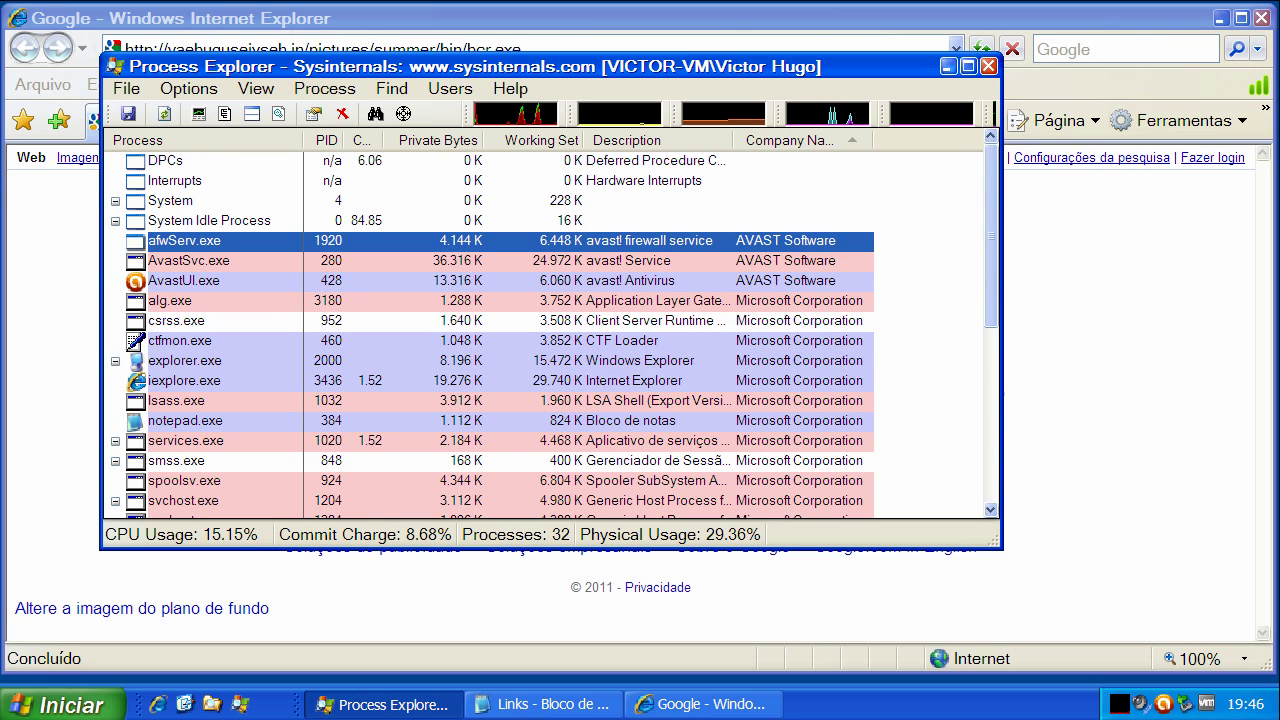
pyautogui.click(948, 66)
# Copy the link artefabia.co.cc/micro70ntg.exe from the Links file and try to download it in Internet Explorer
pyautogui.click(541, 704)
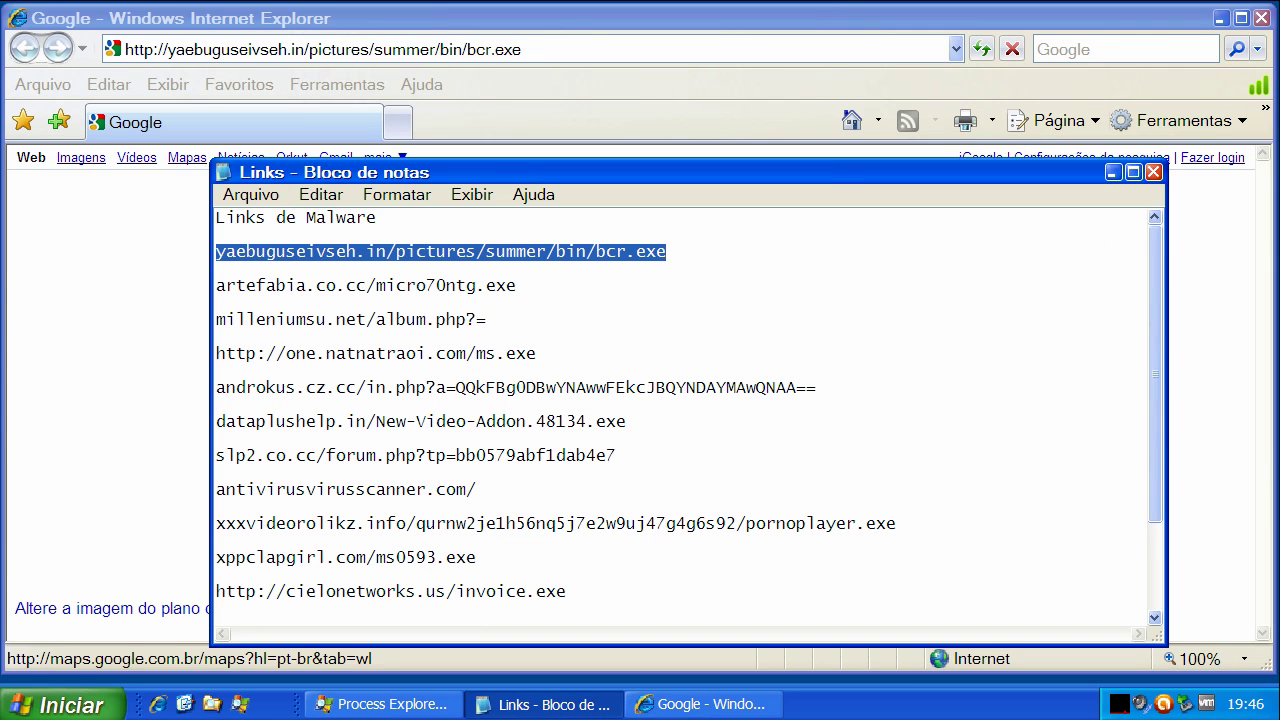
pyautogui.doubleClick(278, 287)
pyautogui.rightClick(276, 288)
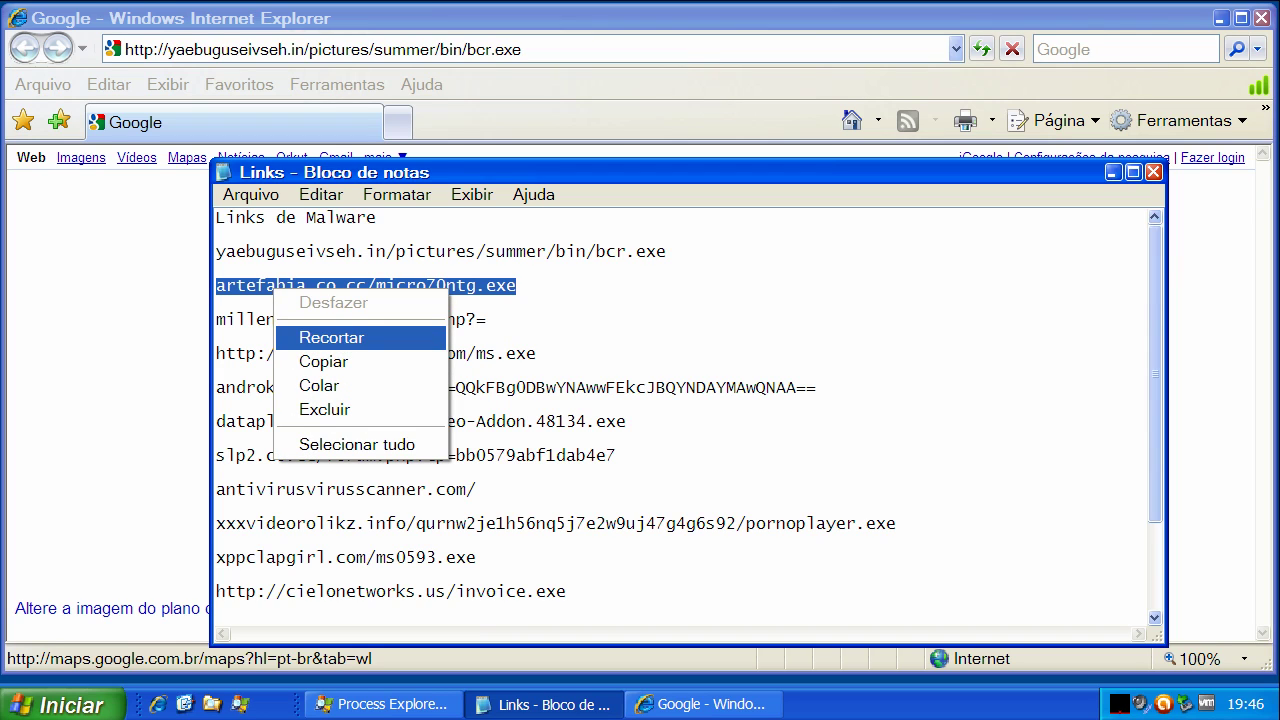
pyautogui.click(323, 361)
pyautogui.click(329, 49)
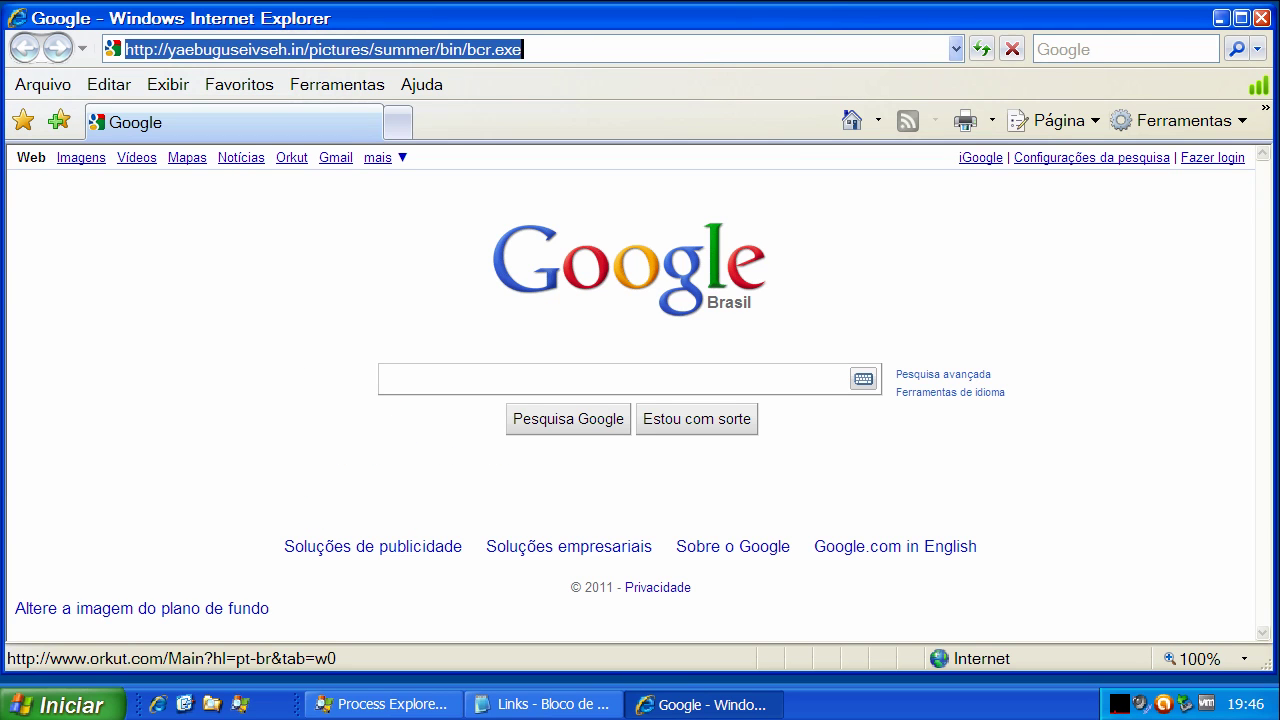
pyautogui.hotkey('ctrl', 'v')
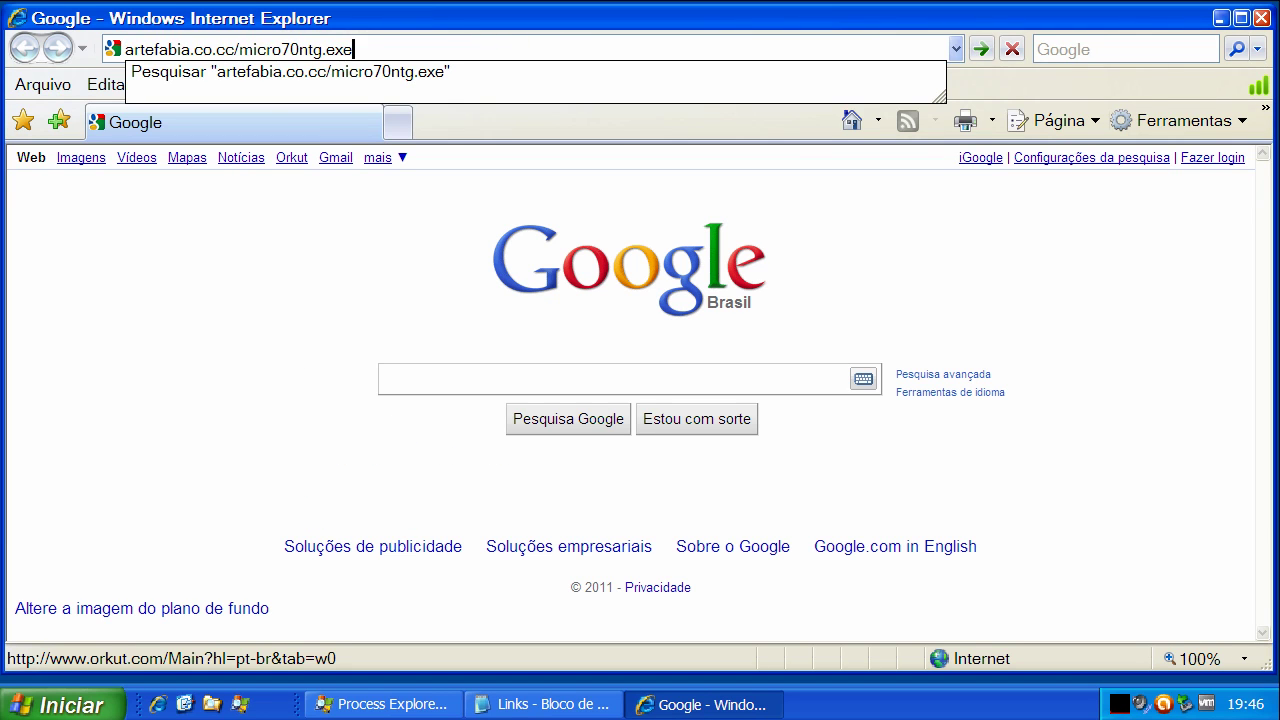
pyautogui.press('Return')
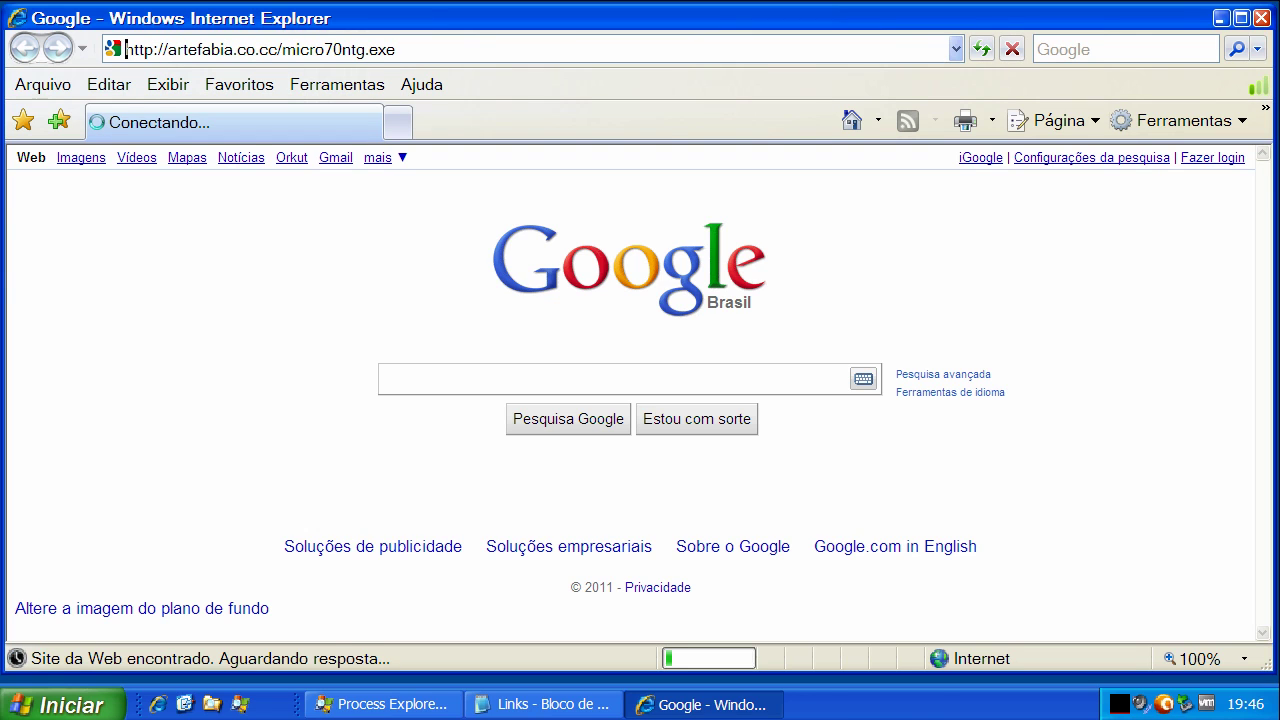
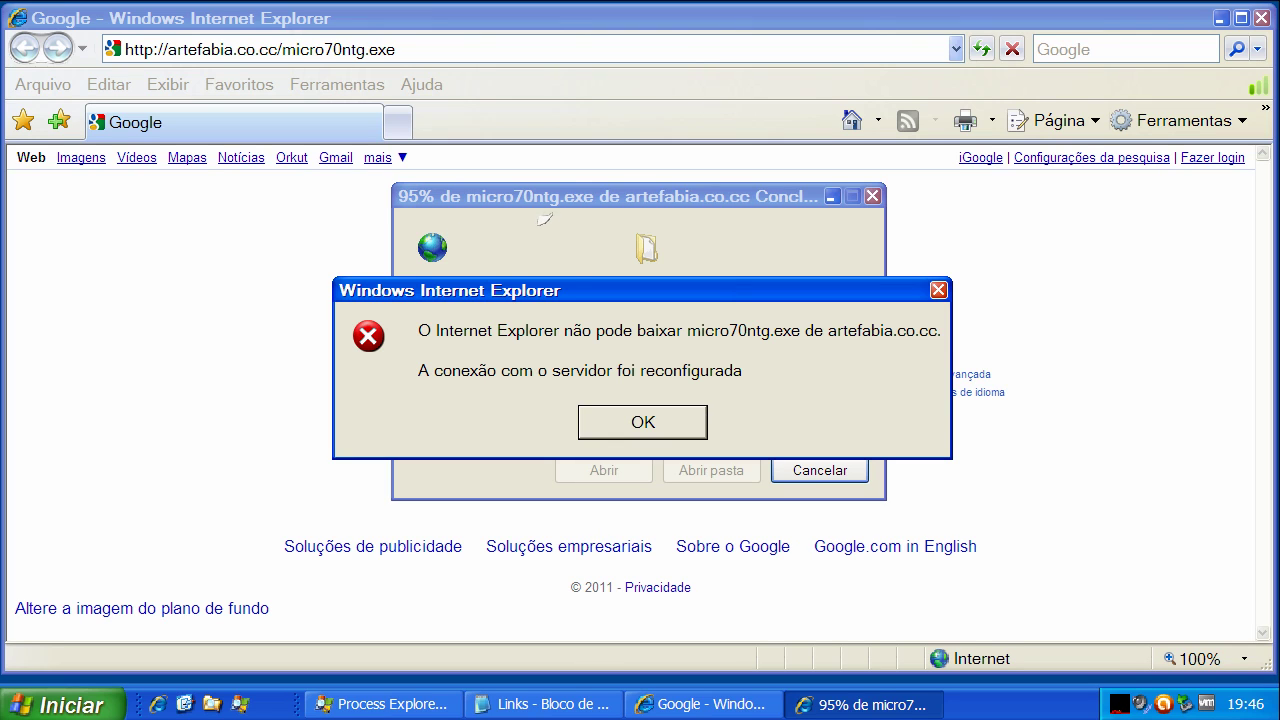
pyautogui.press('Return')
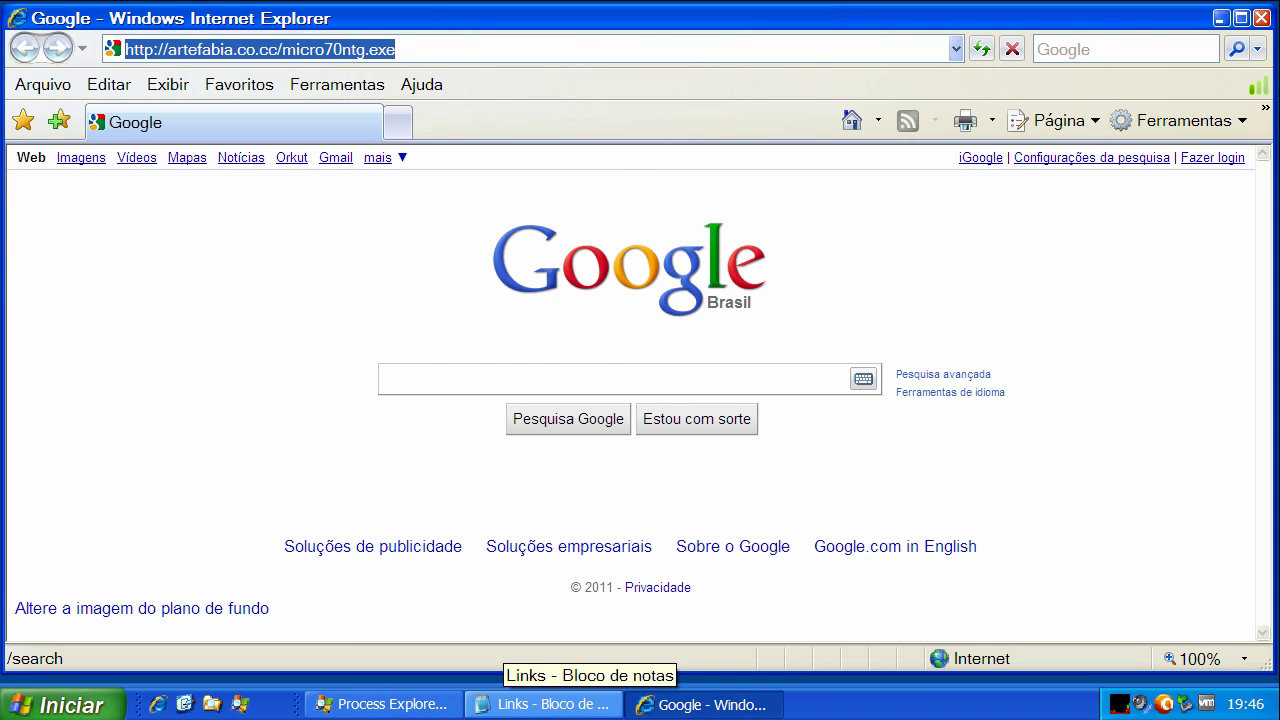
# Copy the link milleniumsu.net/album.php?= from the Links file, dismiss the antivirus alert, and open the link in Internet Explorer
pyautogui.click(540, 704)
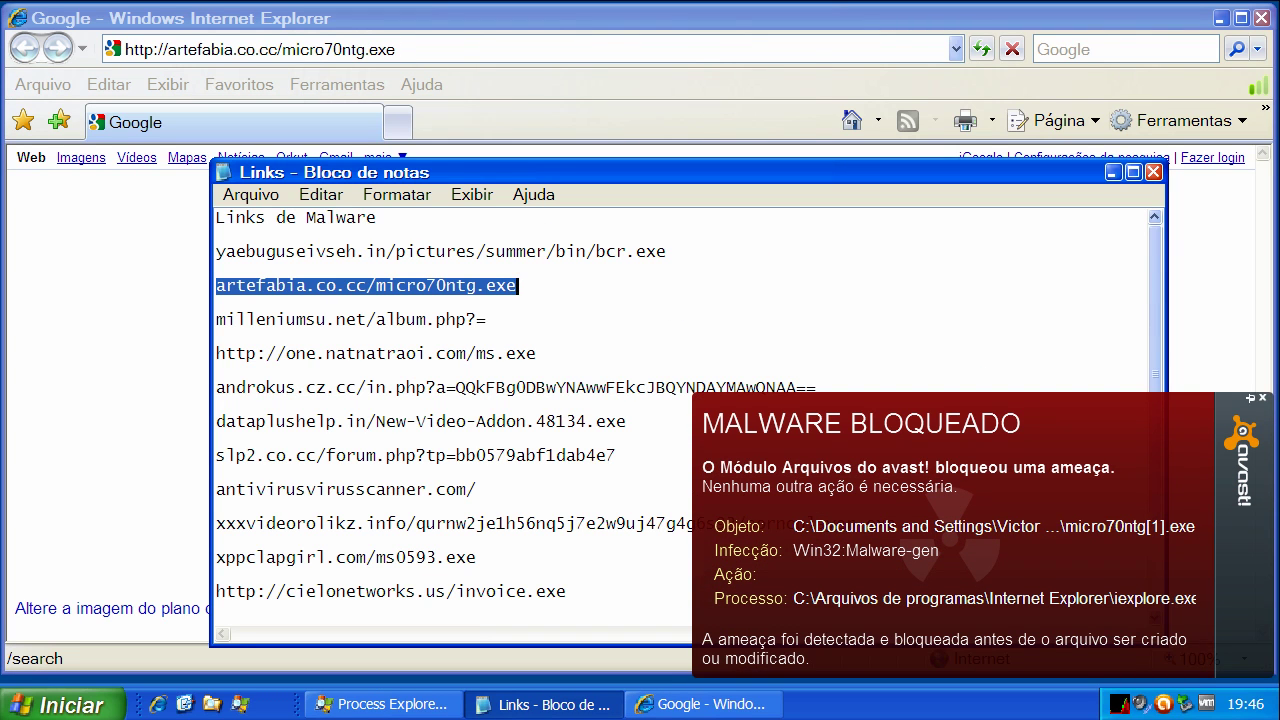
pyautogui.moveTo(216, 319); pyautogui.dragTo(486, 319)
pyautogui.rightClick(384, 320)
pyautogui.click(432, 395)
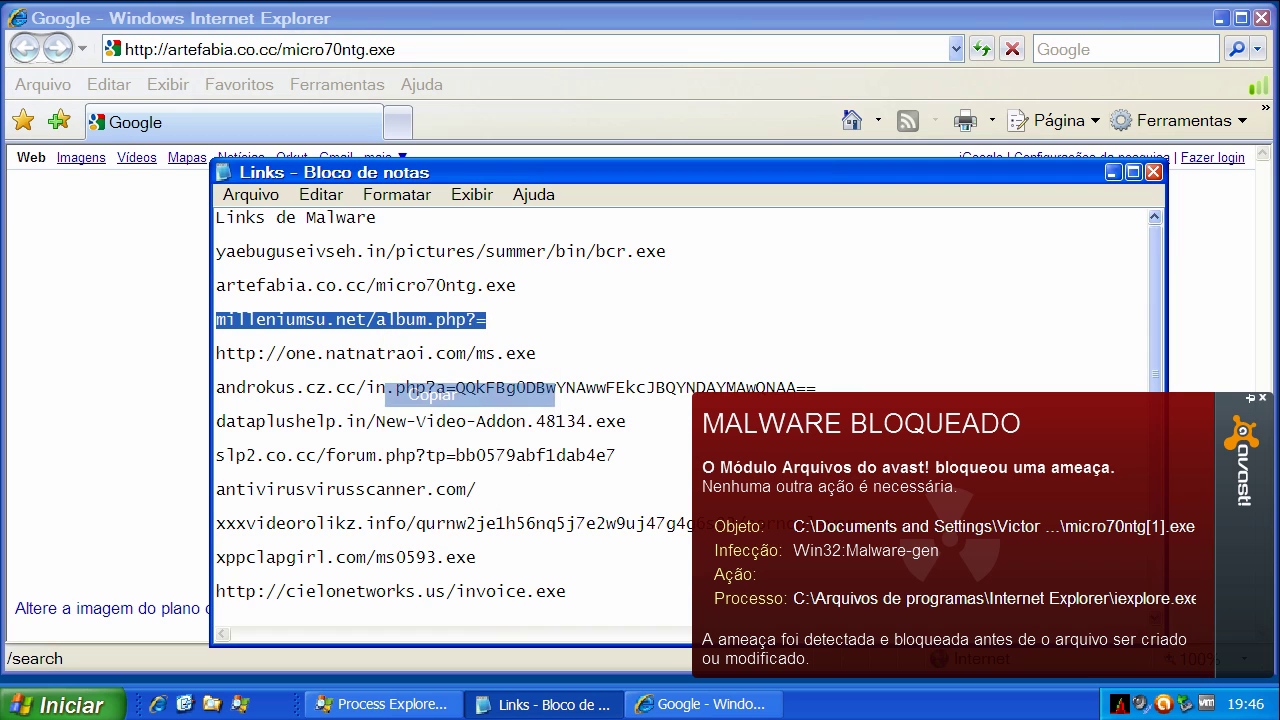
pyautogui.click(1262, 398)
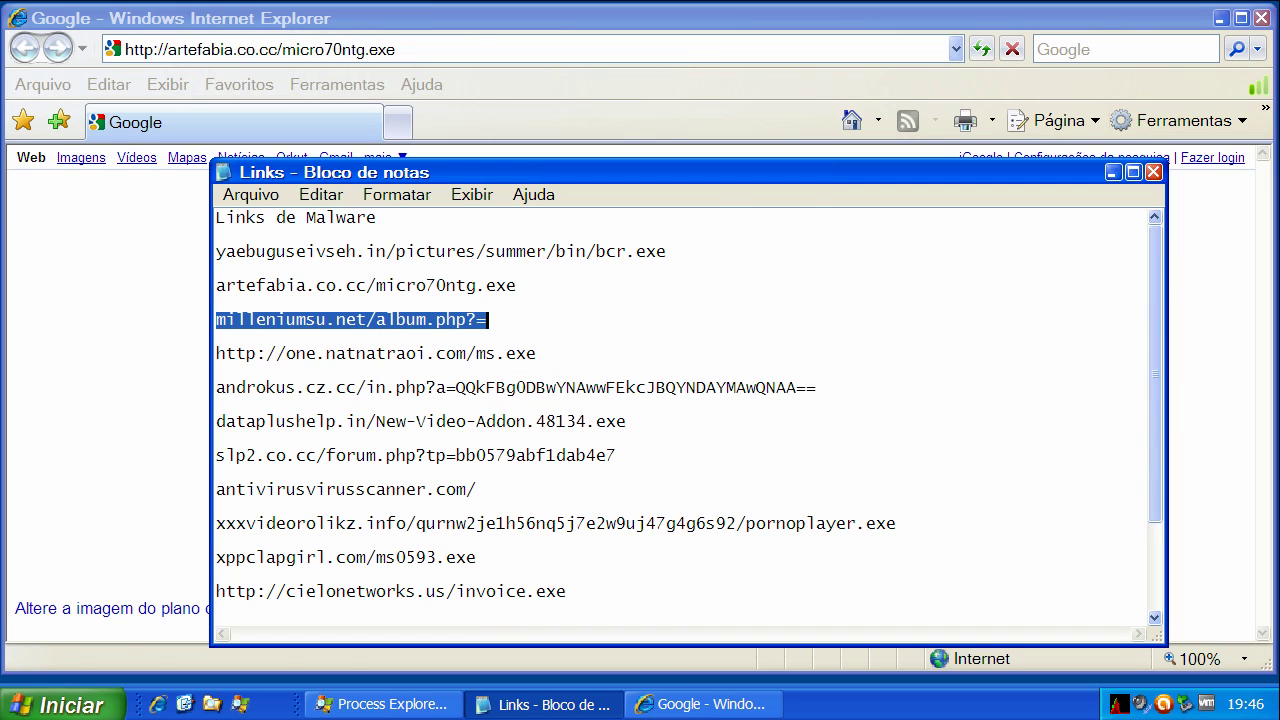
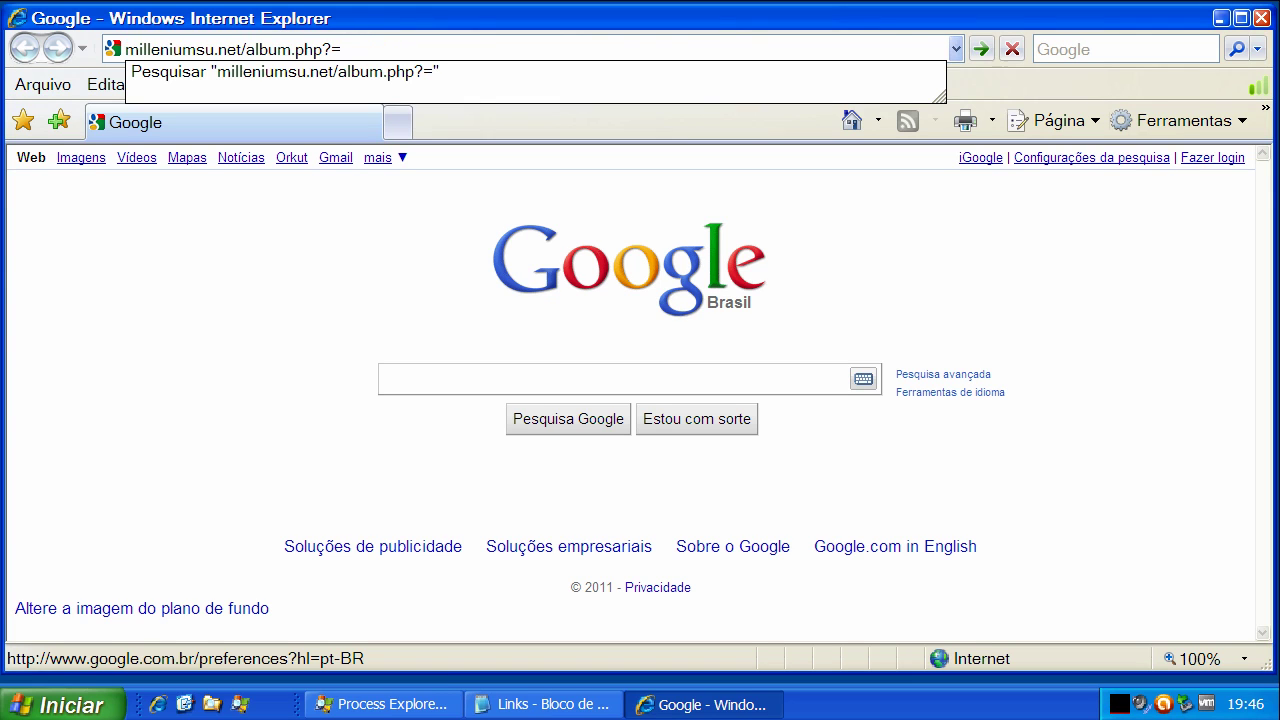
pyautogui.press('Return')
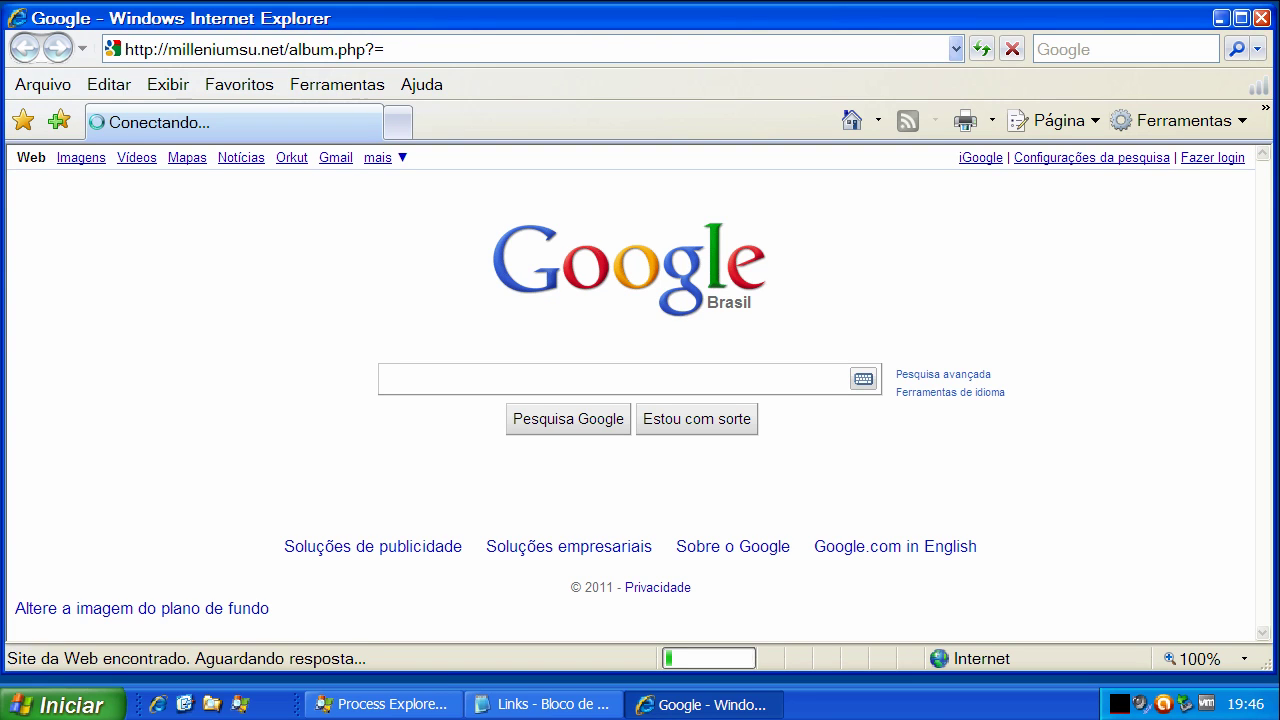
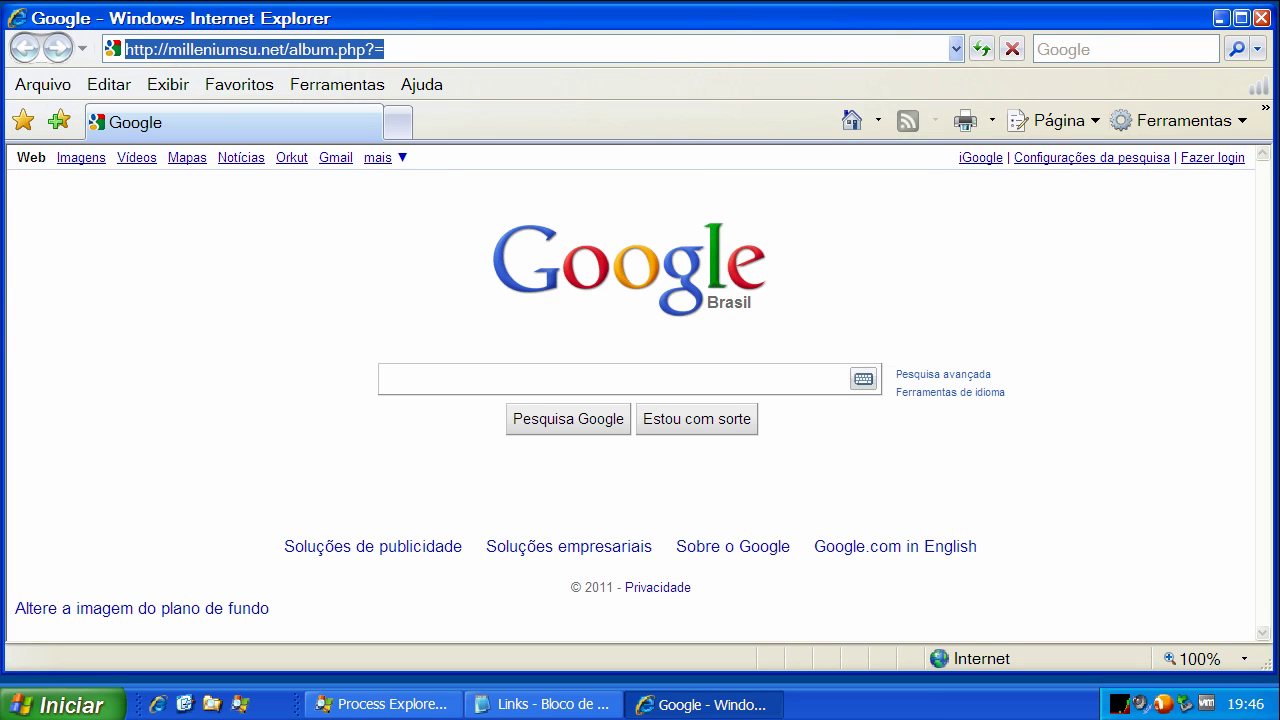
# Switch to Process Explorer and select the iirqln.exe process for inspection
pyautogui.click(383, 704)
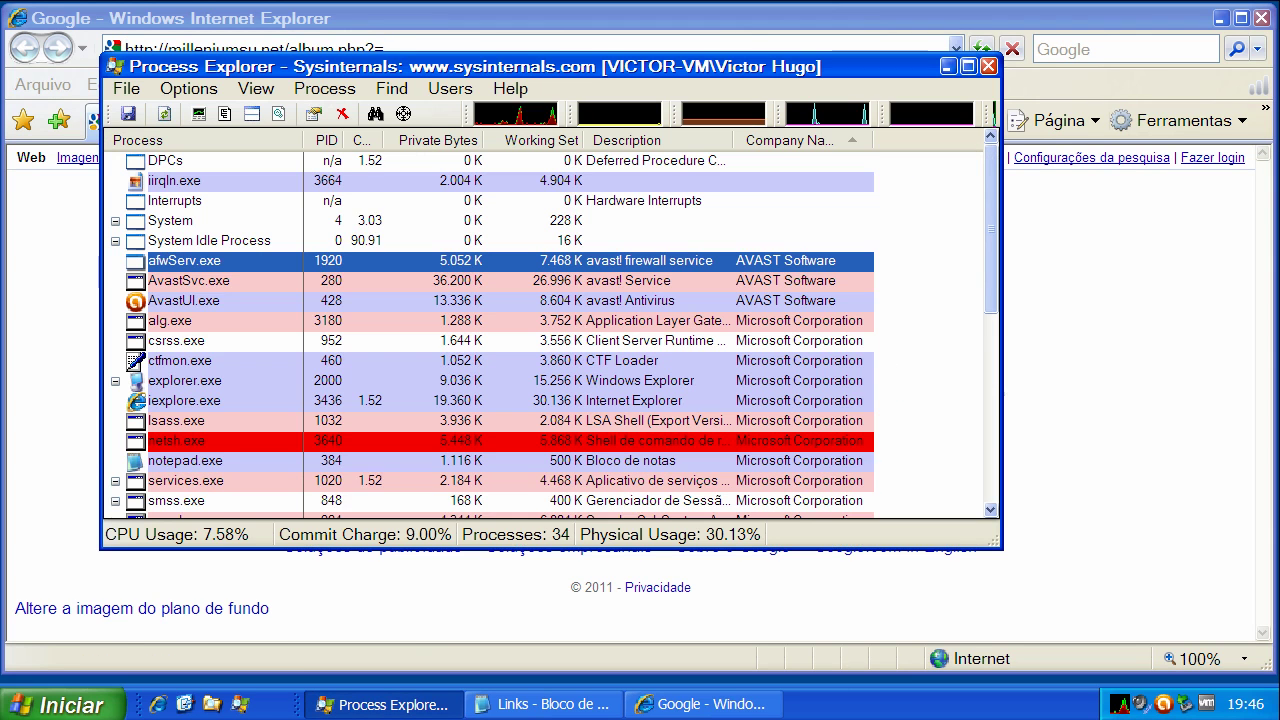
pyautogui.click(205, 181)
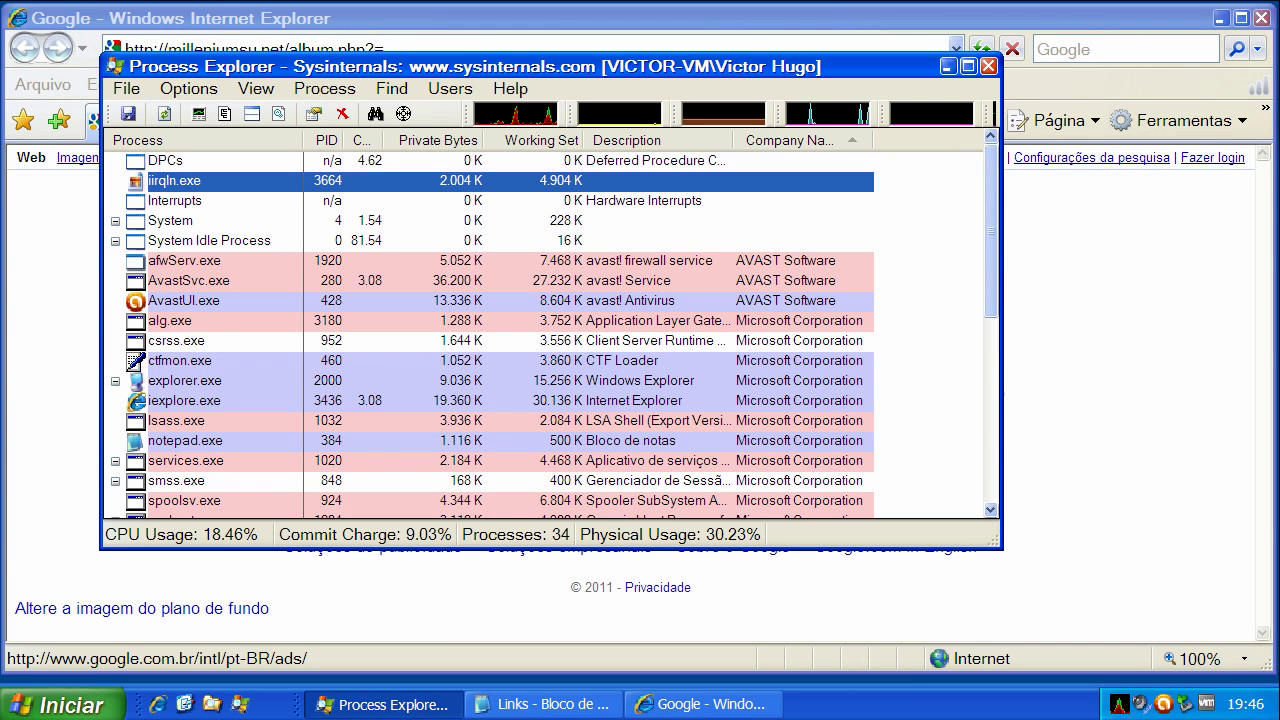
pyautogui.moveTo(240, 186)
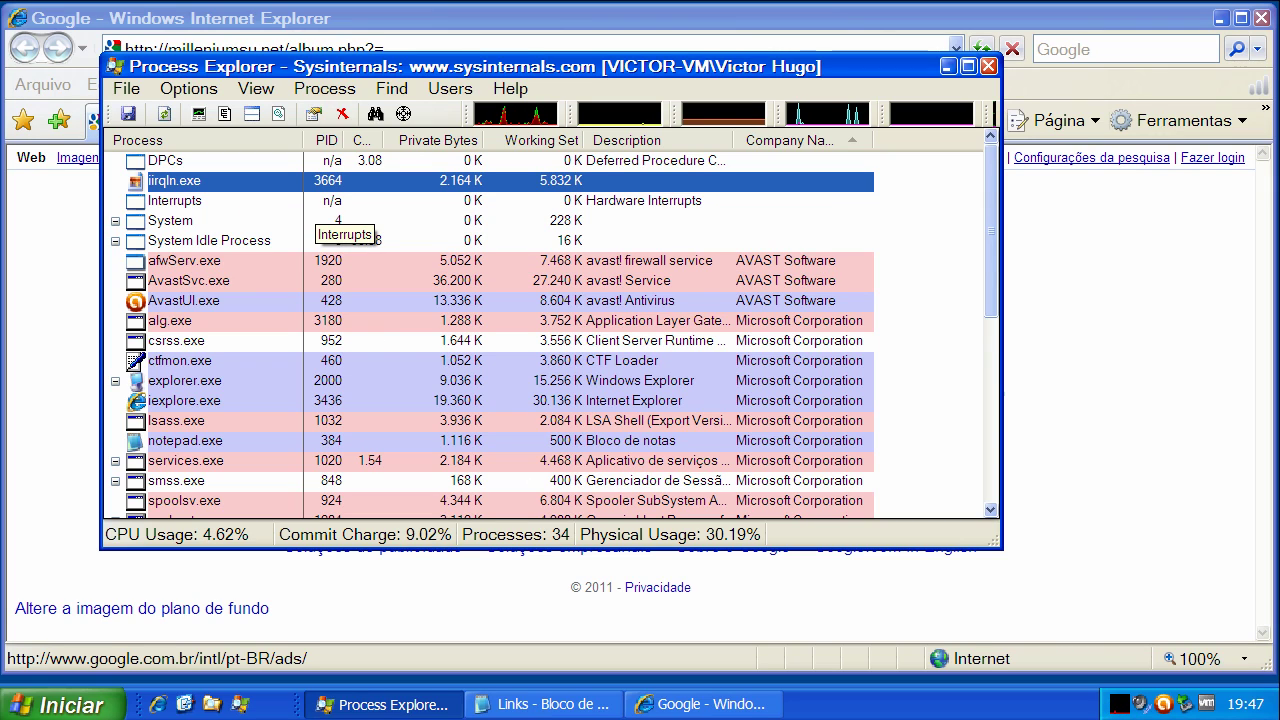
pyautogui.click(948, 66)
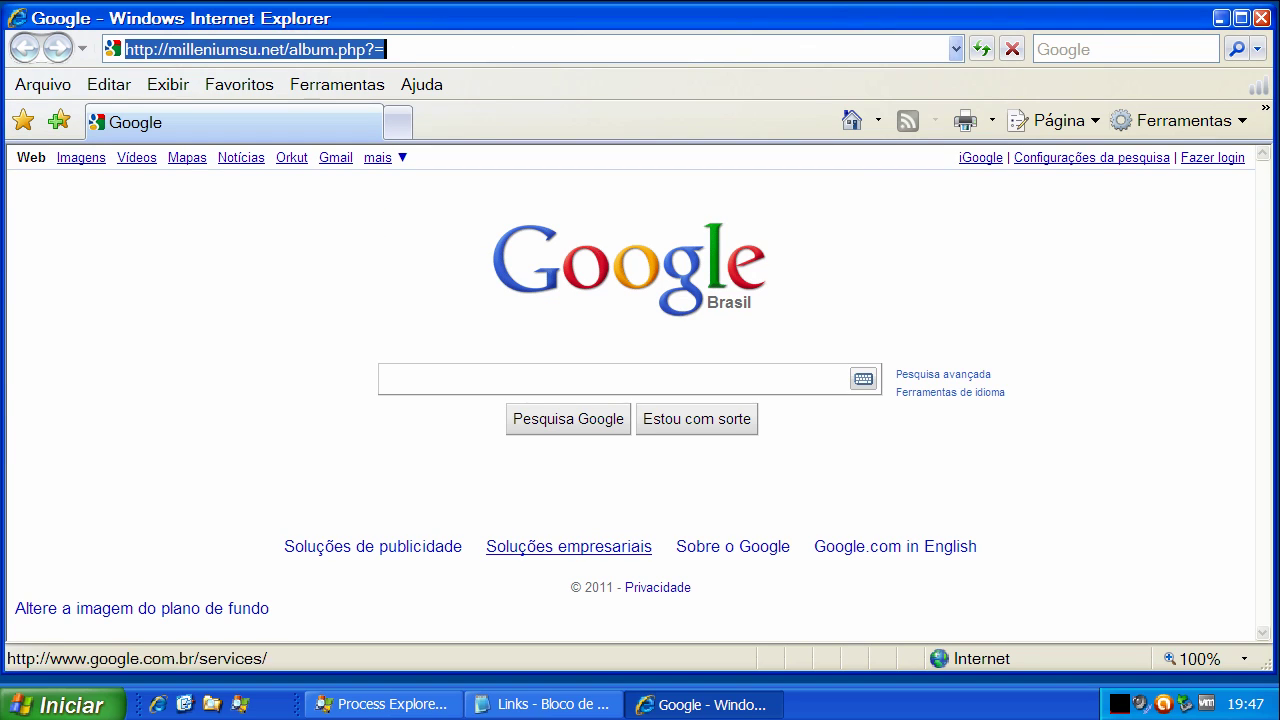
pyautogui.click(545, 704)
pyautogui.click(327, 353)
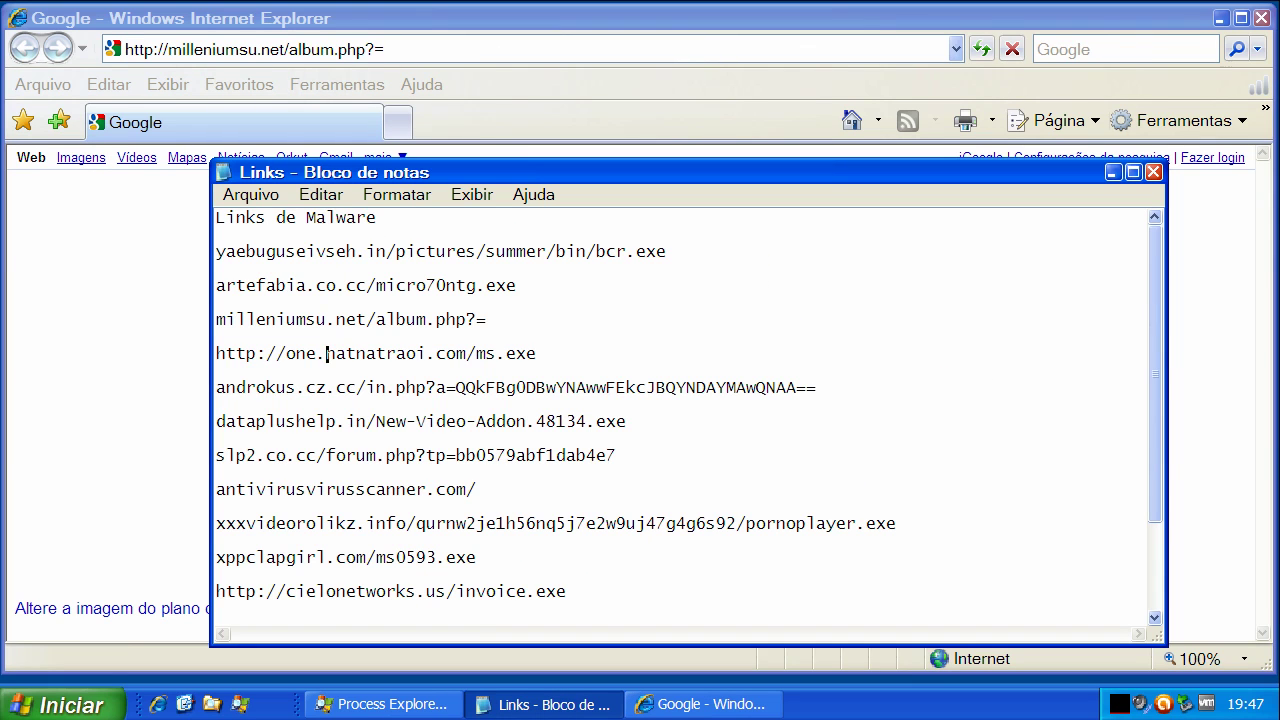
pyautogui.doubleClick(327, 353)
pyautogui.rightClick(327, 350)
pyautogui.click(350, 419)
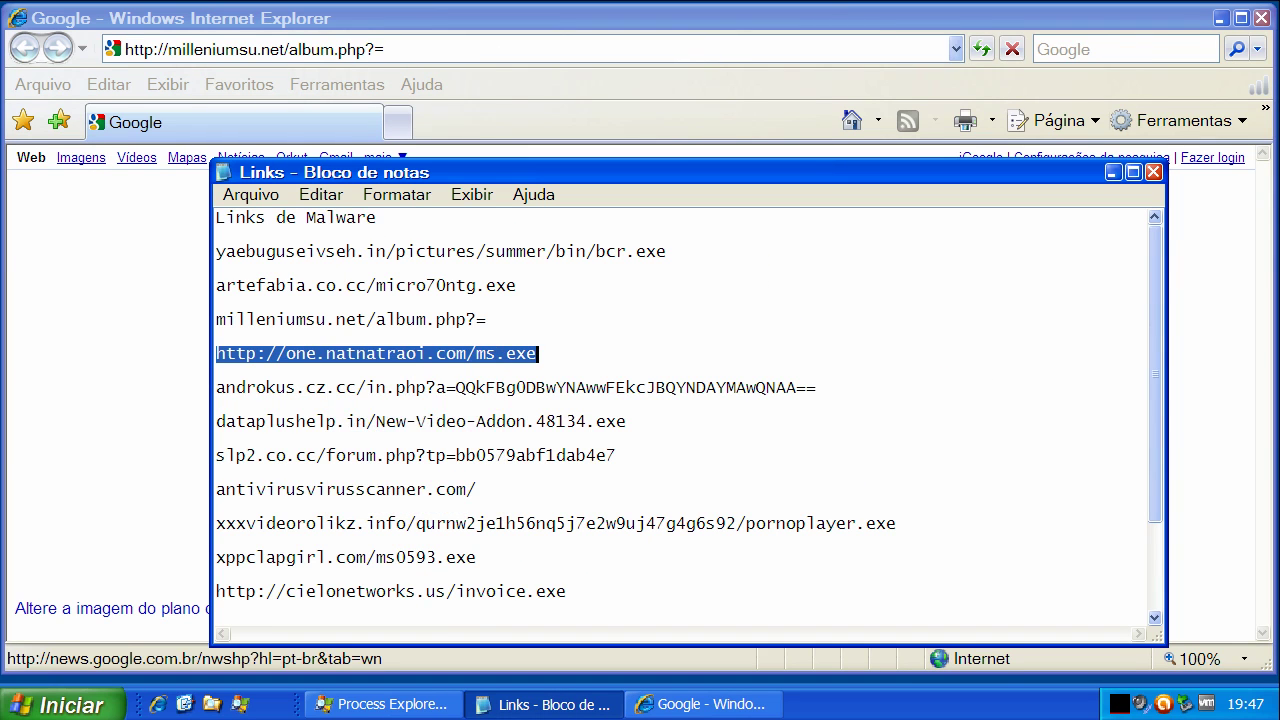
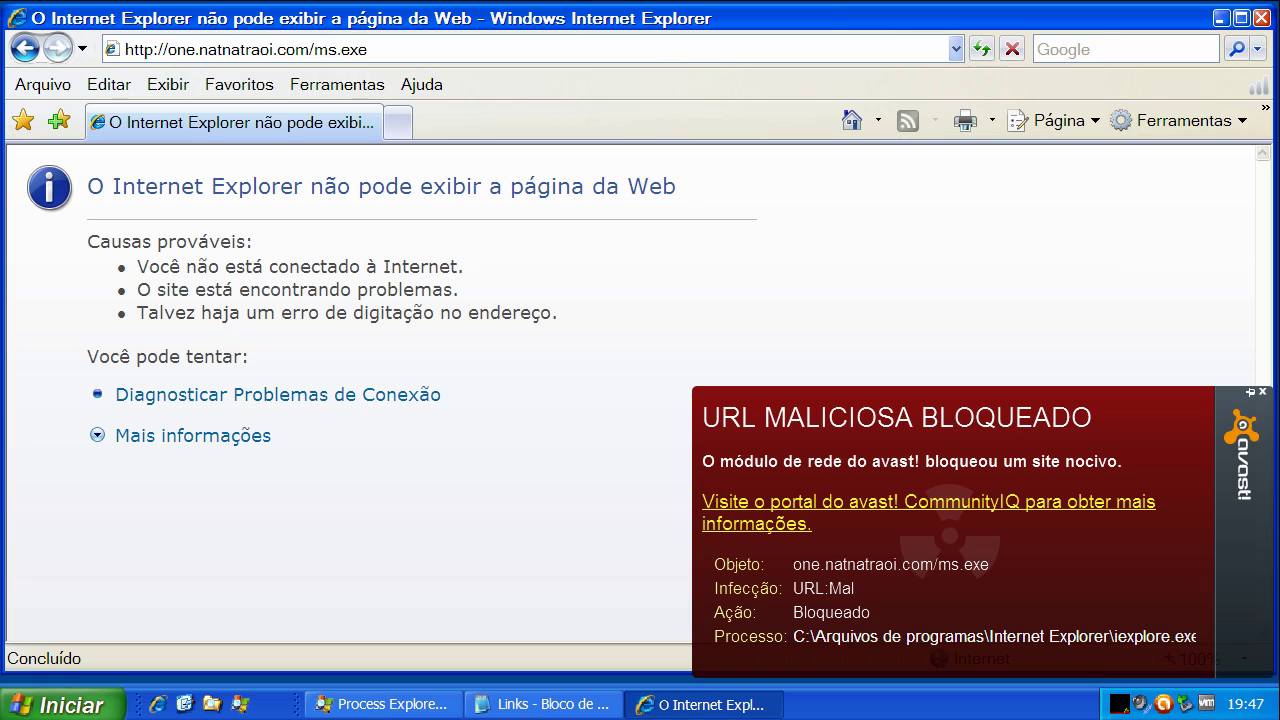
# Copy the androkus.cz.cc/in.php link with its full parameter from the Links file and open it in Internet Explorer
pyautogui.hotkey('alt', 'Tab')
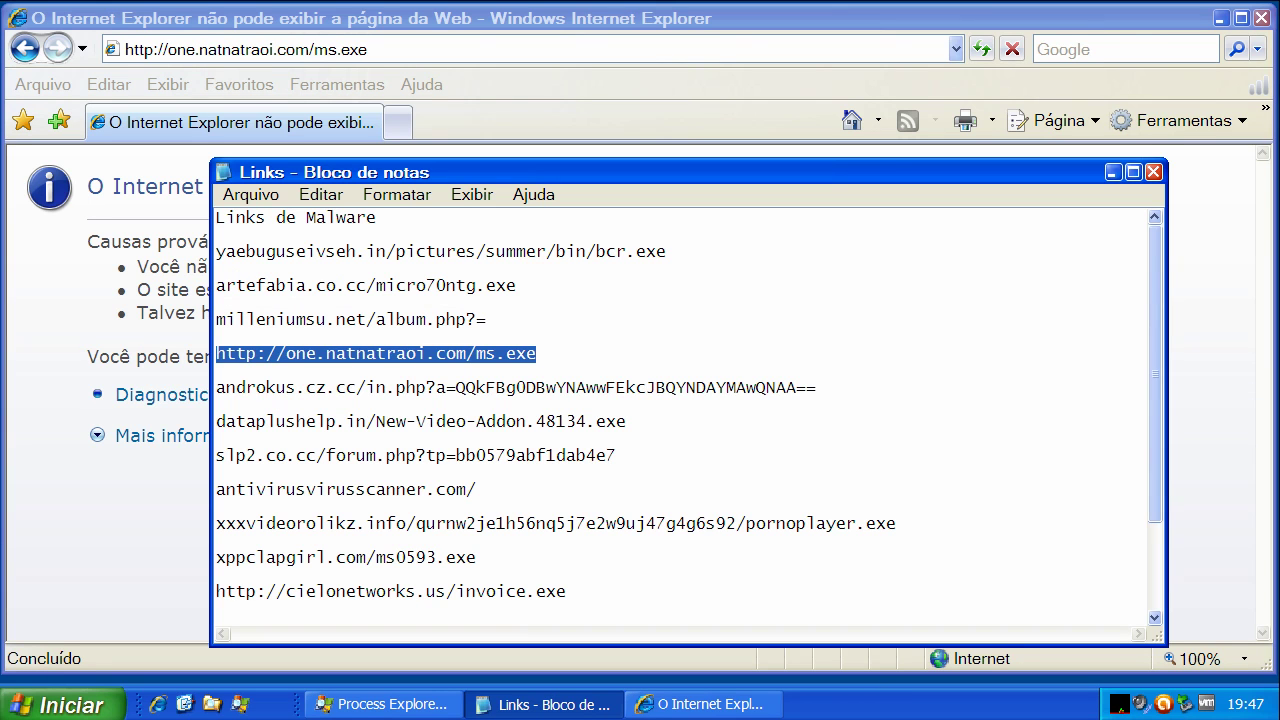
pyautogui.doubleClick(346, 388)
pyautogui.rightClick(342, 388)
pyautogui.click(400, 461)
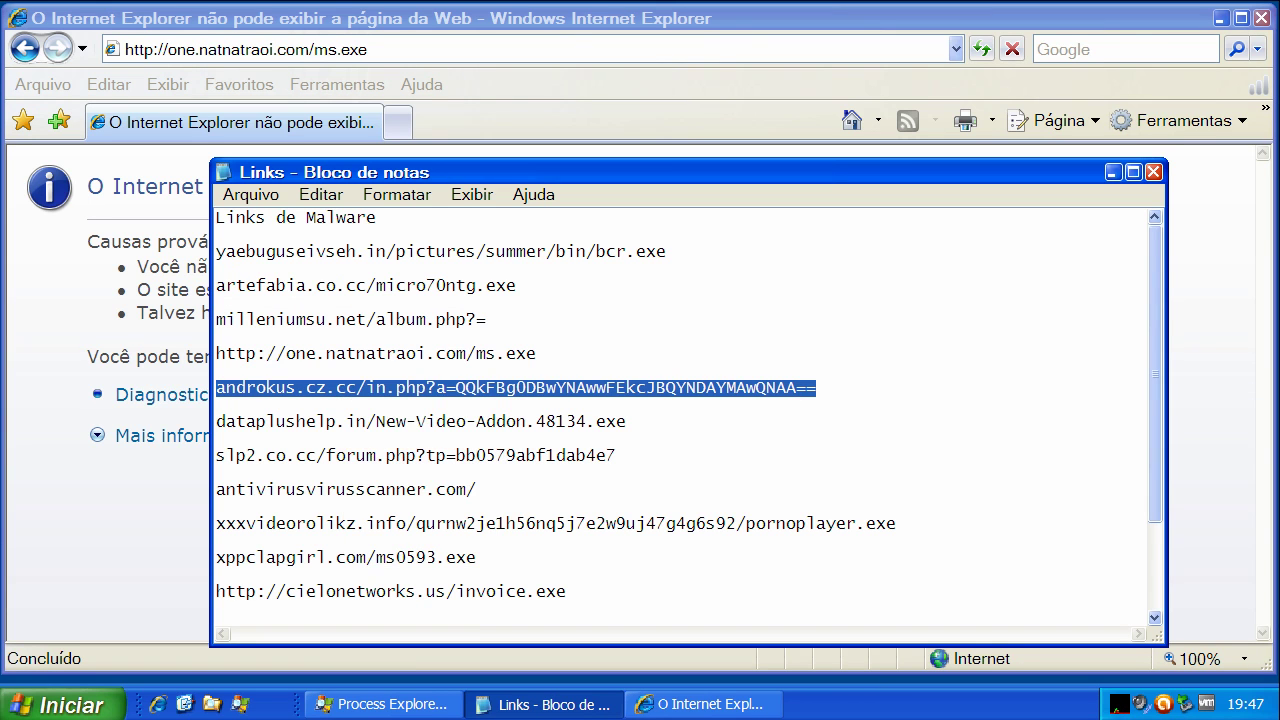
pyautogui.hotkey('alt', 'Tab')
pyautogui.hotkey('ctrl', 'v')
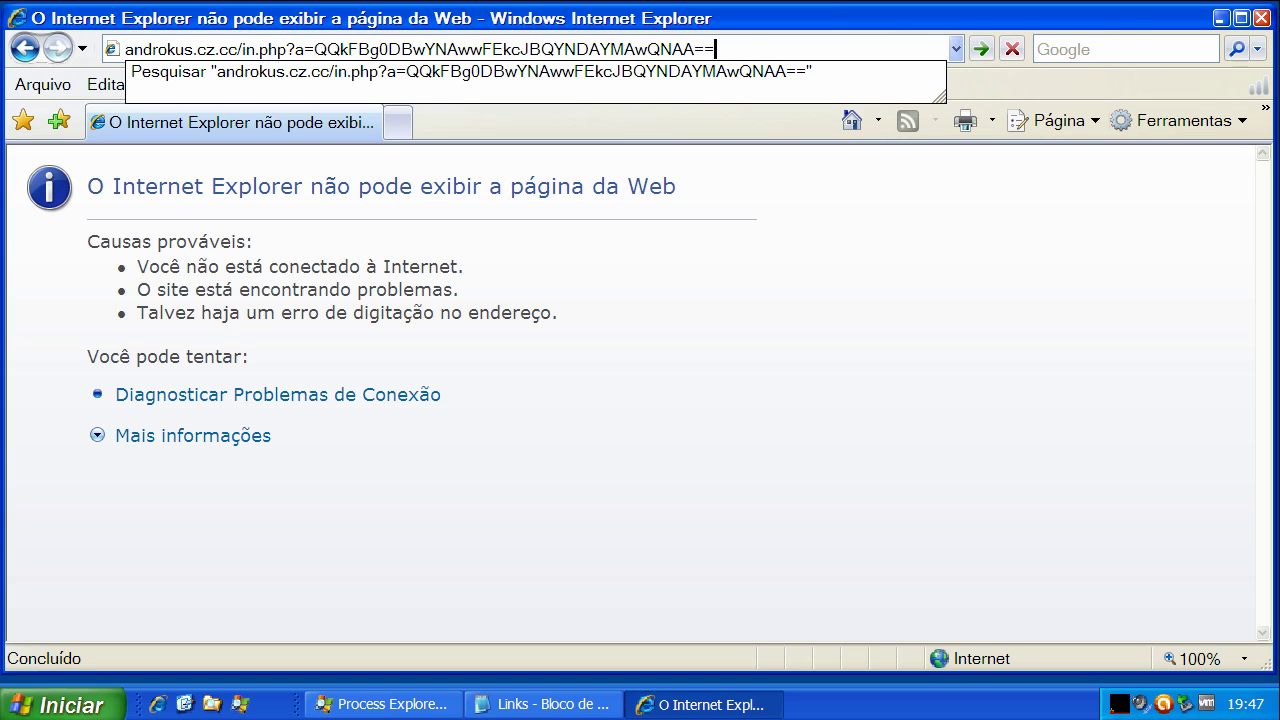
pyautogui.press('Return')
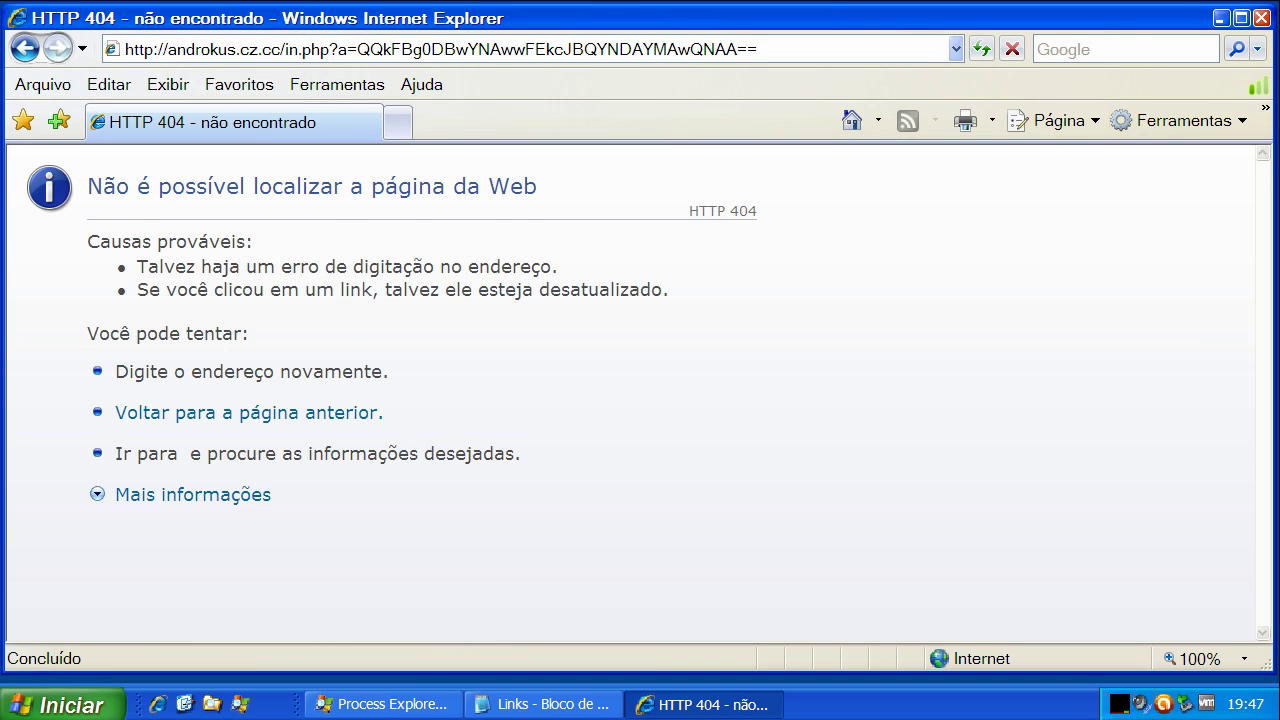
# Copy the link dataplushelp.in/New-Video-Addon.48134.exe from the Links file, open it in Internet Explorer and try to run the download
pyautogui.hotkey('alt', 'Tab')
pyautogui.doubleClick(312, 421)
pyautogui.rightClick(310, 423)
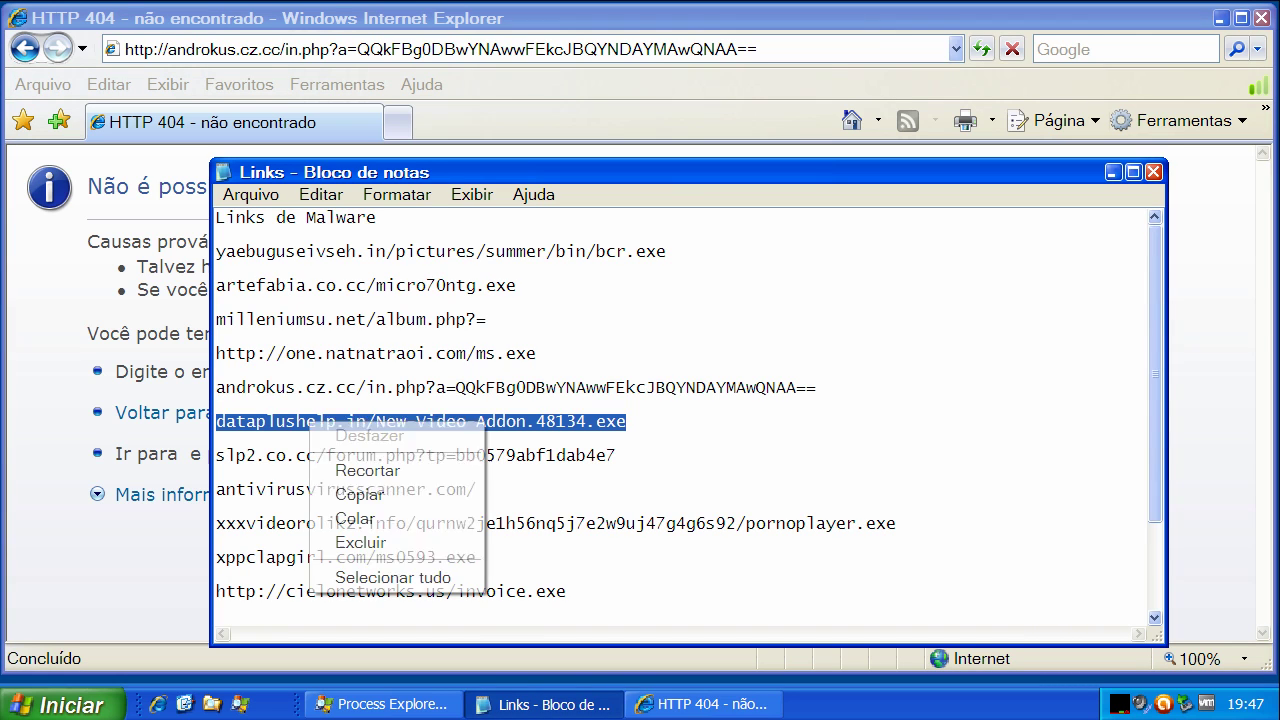
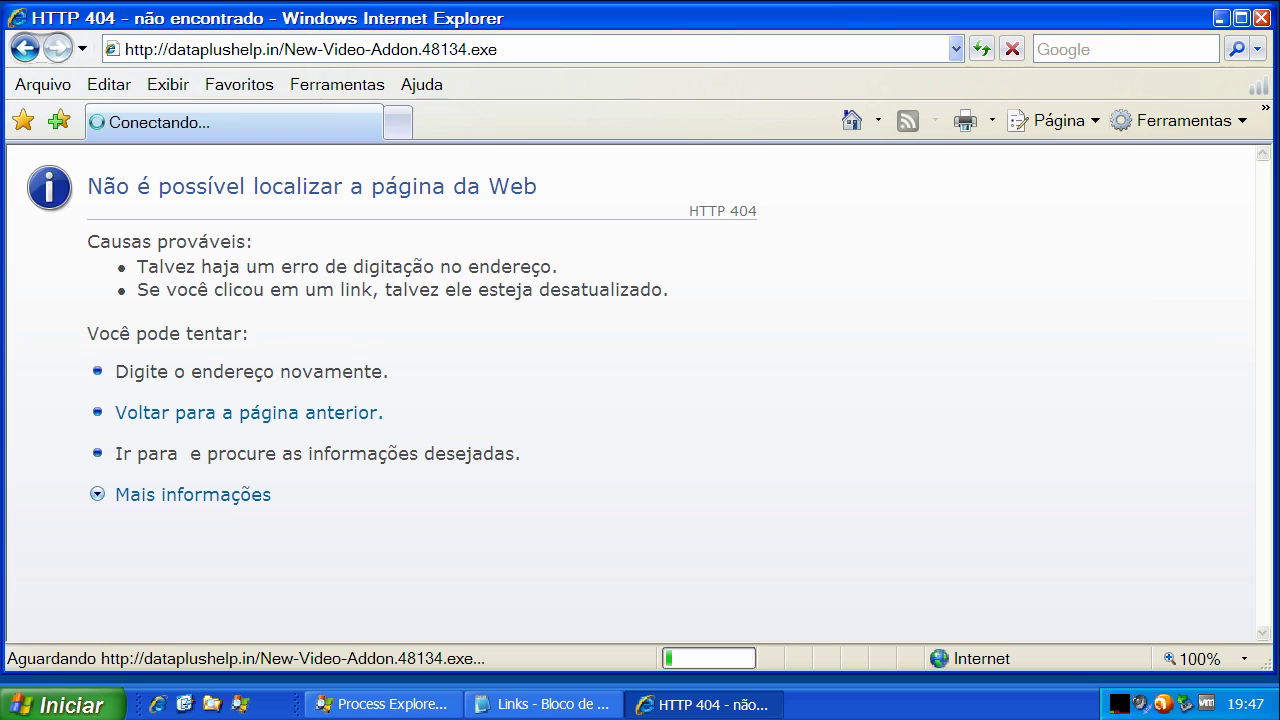
pyautogui.click(600, 371)
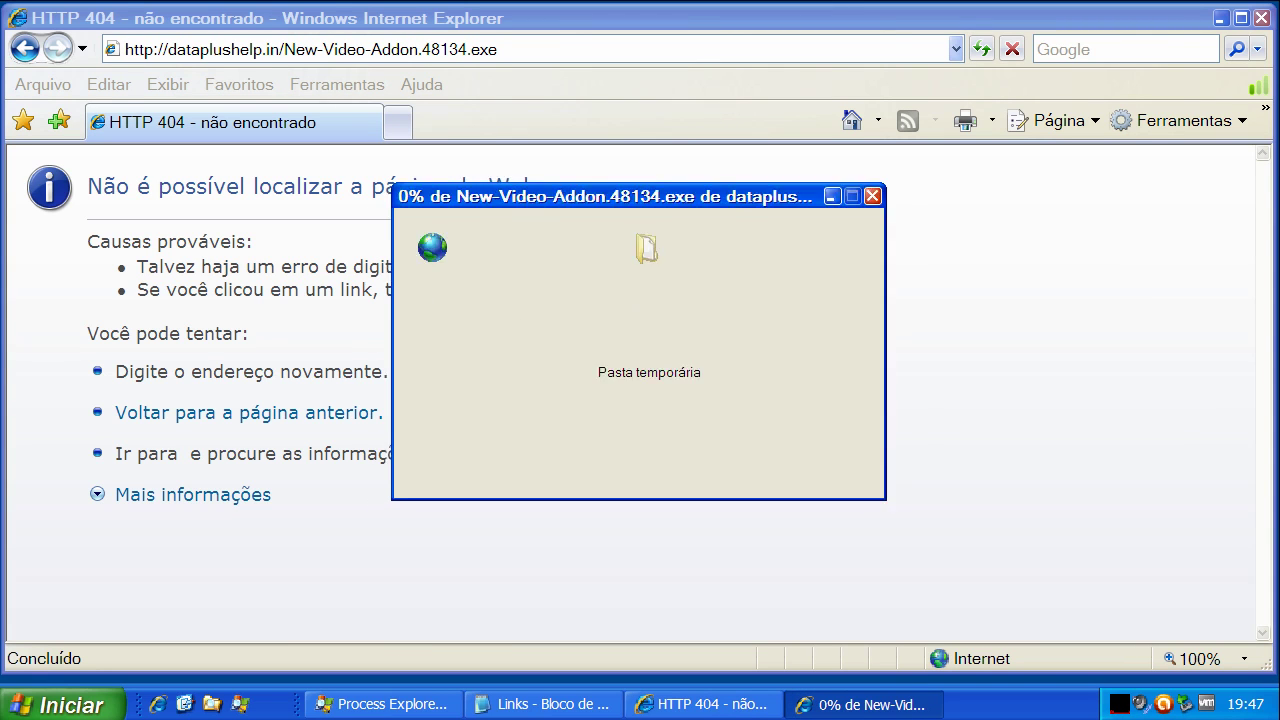
pyautogui.click(768, 379)
pyautogui.hotkey('alt', 'e')
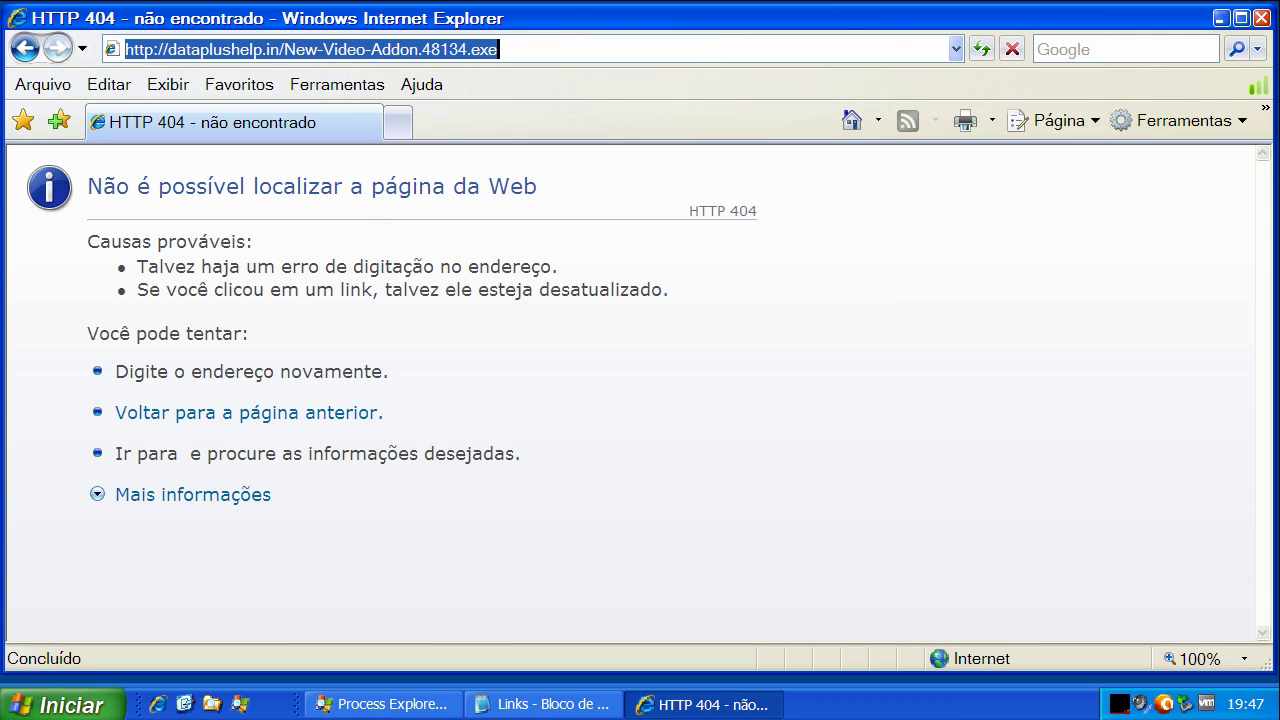
pyautogui.click(849, 467)
# Check the whole process list in Process Explorer for anything started by New-Video-Addon.48134.exe
pyautogui.click(384, 704)
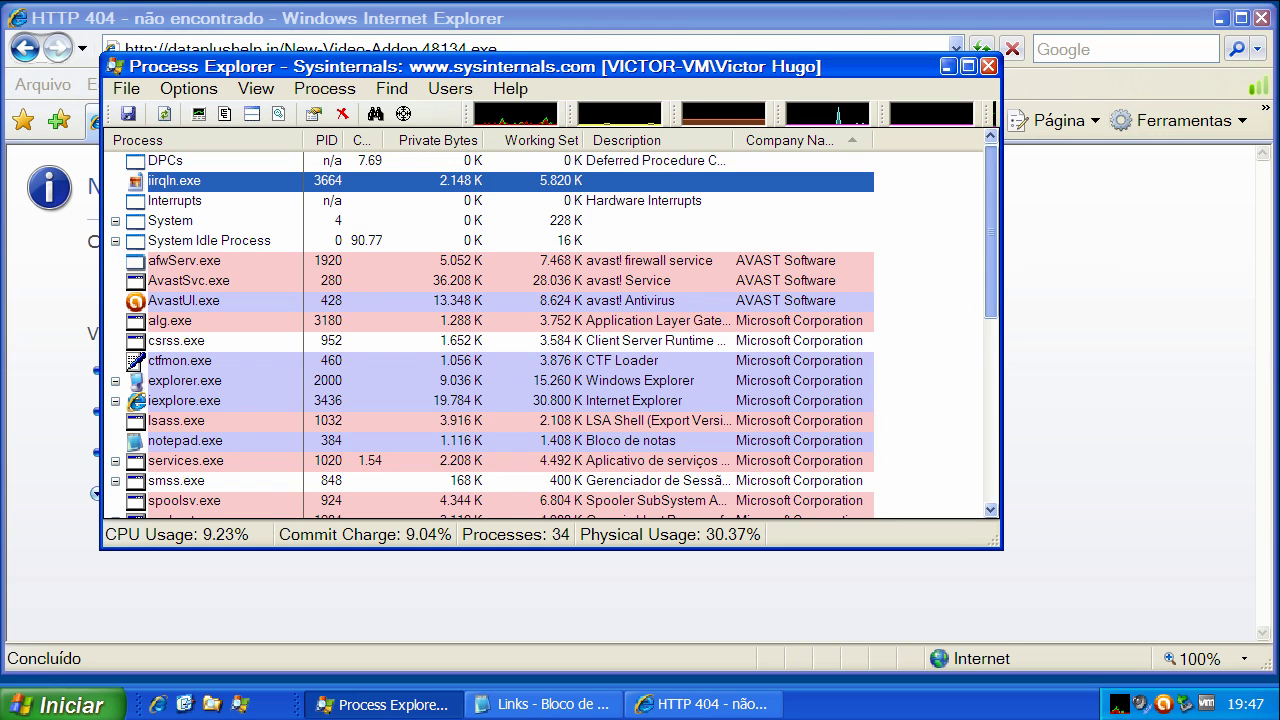
pyautogui.scroll(-5, 550, 335)
pyautogui.scroll(5, 550, 335)
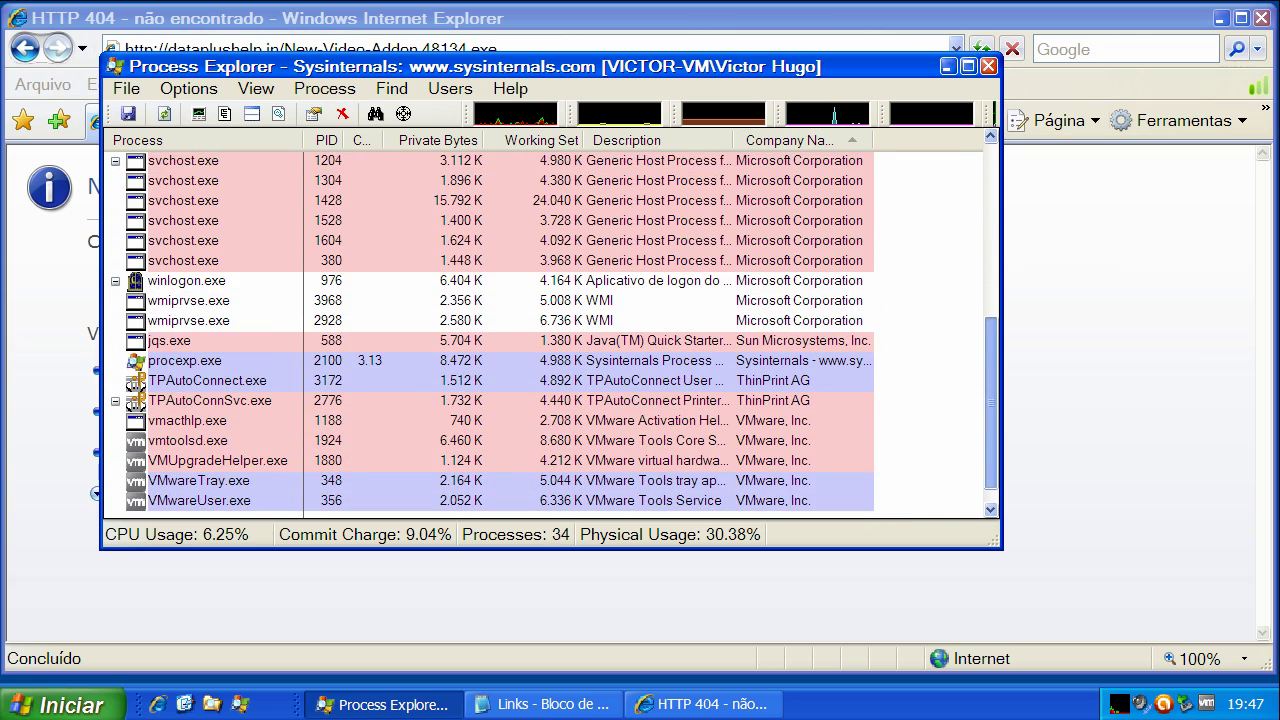
pyautogui.click(948, 66)
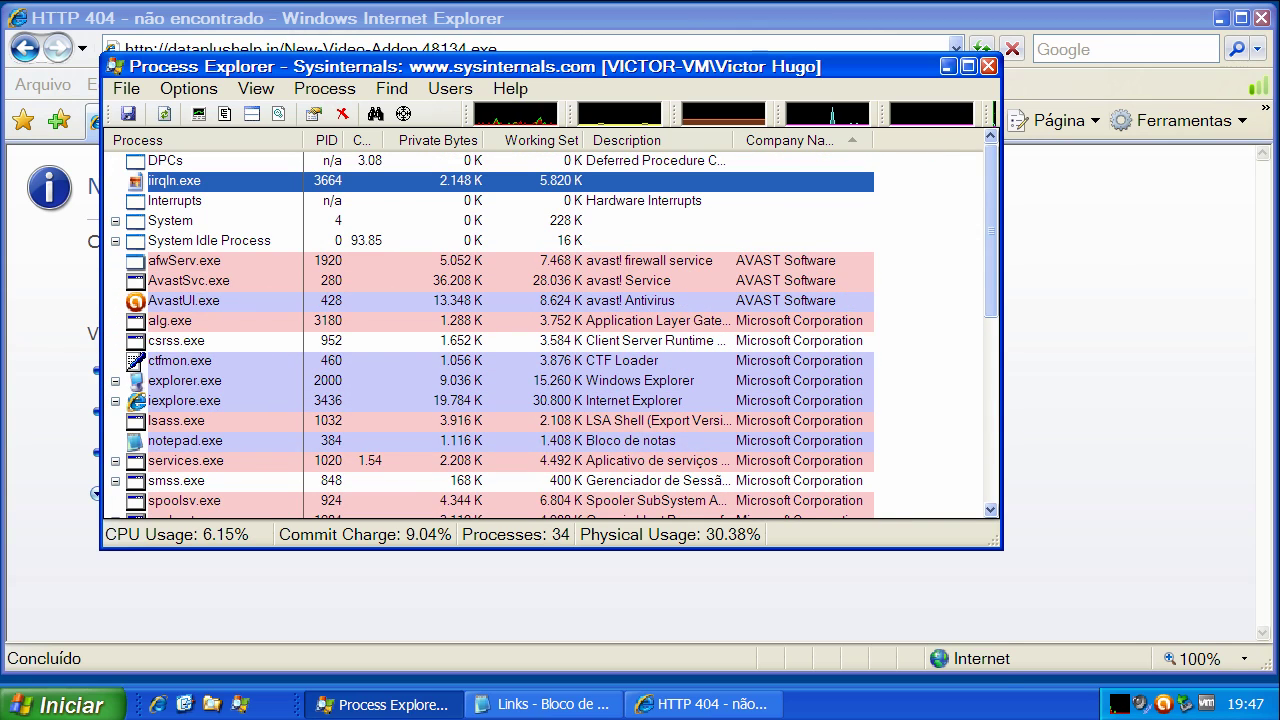
# Copy the link slp2.co.cc/forum.php?tp=bb0579abf1dab4e7 from the Links file and open it in Internet Explorer
pyautogui.click(542, 704)
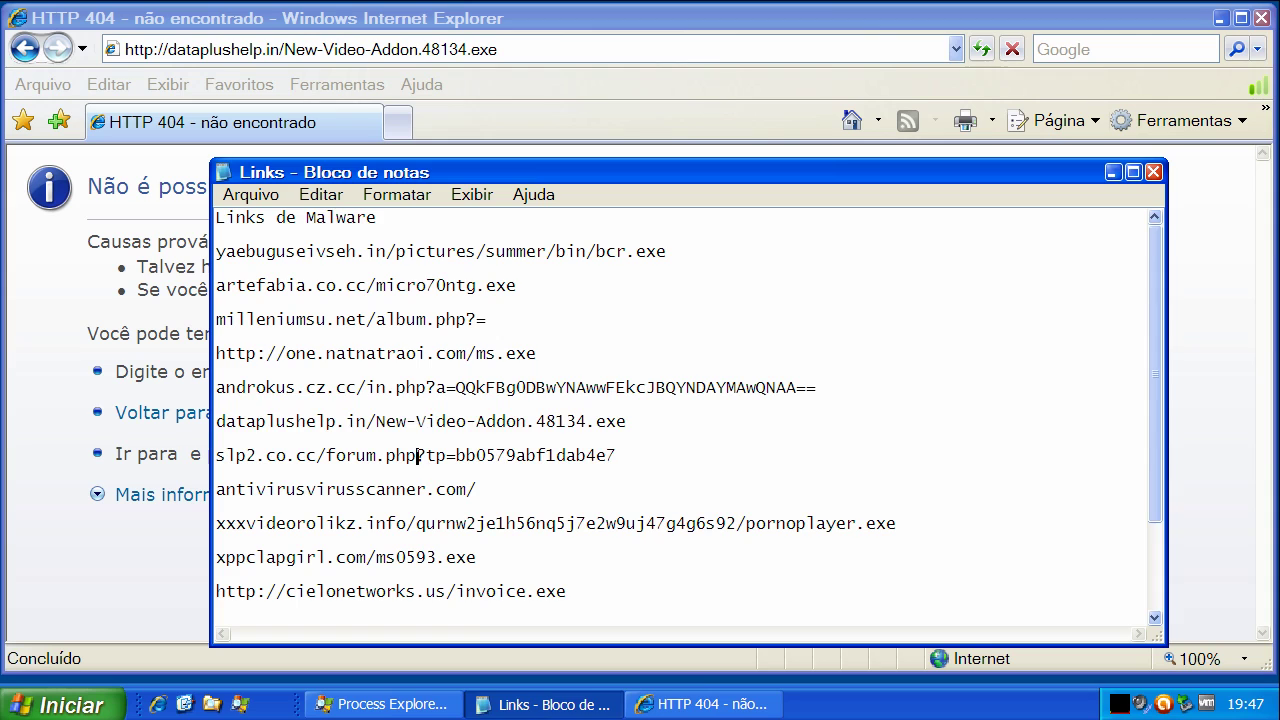
pyautogui.doubleClick(423, 457)
pyautogui.rightClick(423, 460)
pyautogui.click(465, 532)
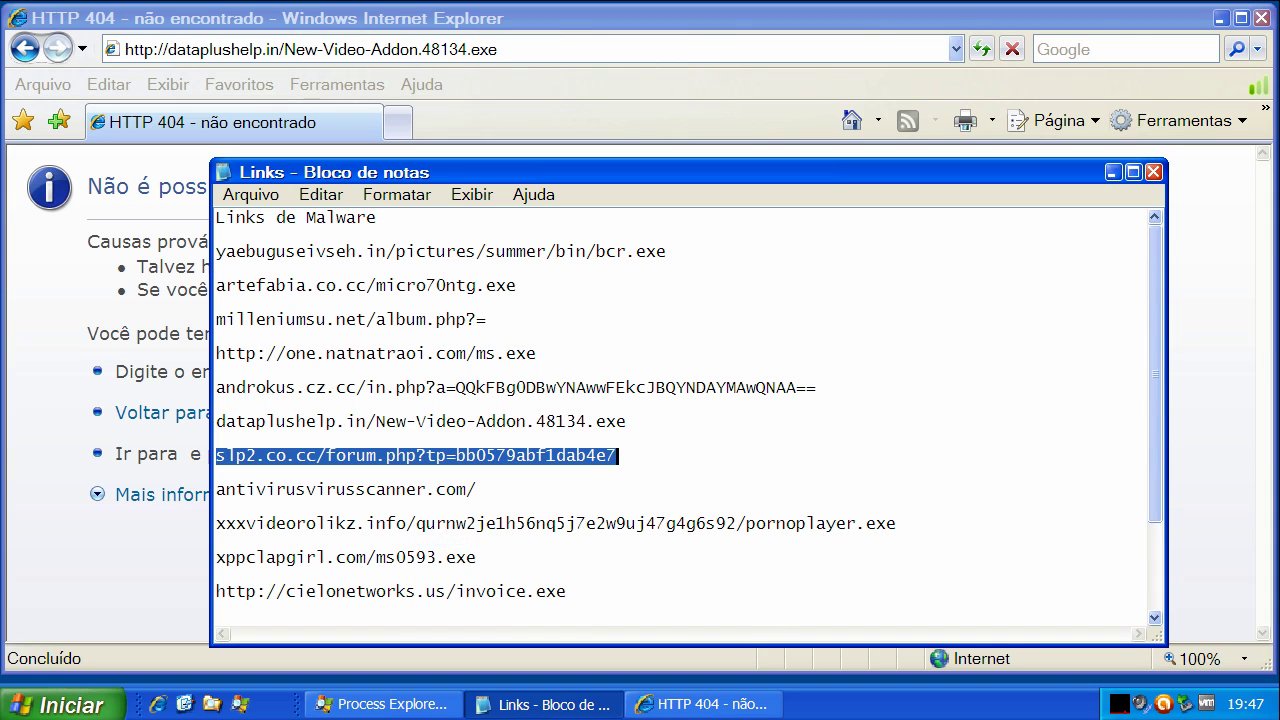
pyautogui.click(337, 48)
pyautogui.click(337, 48)
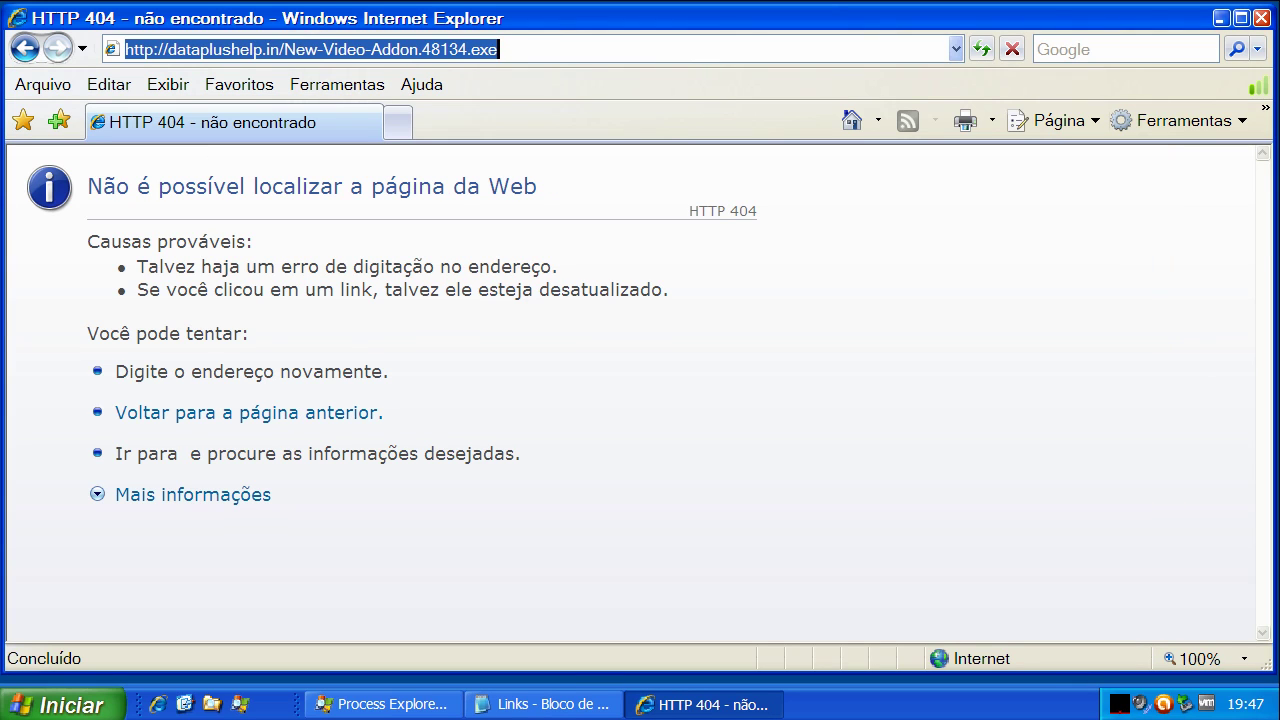
pyautogui.hotkey('ctrl', 'v')
pyautogui.press('Return')
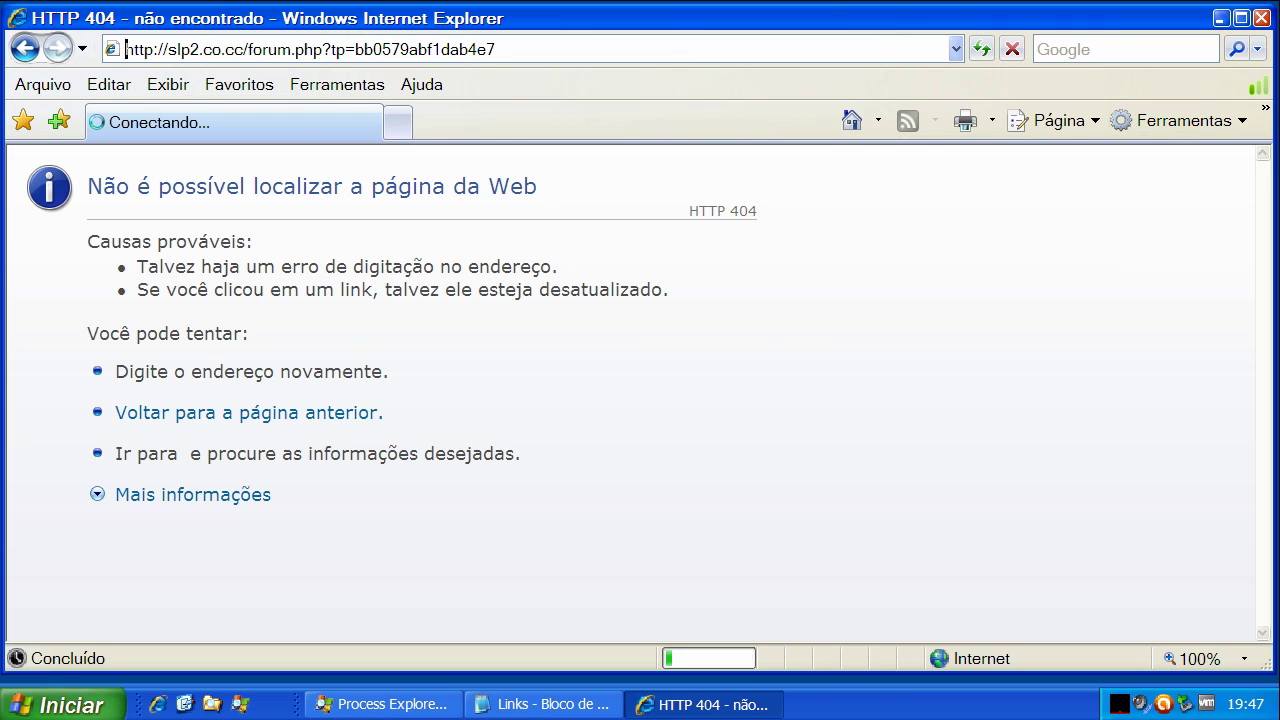
pyautogui.click(397, 122)
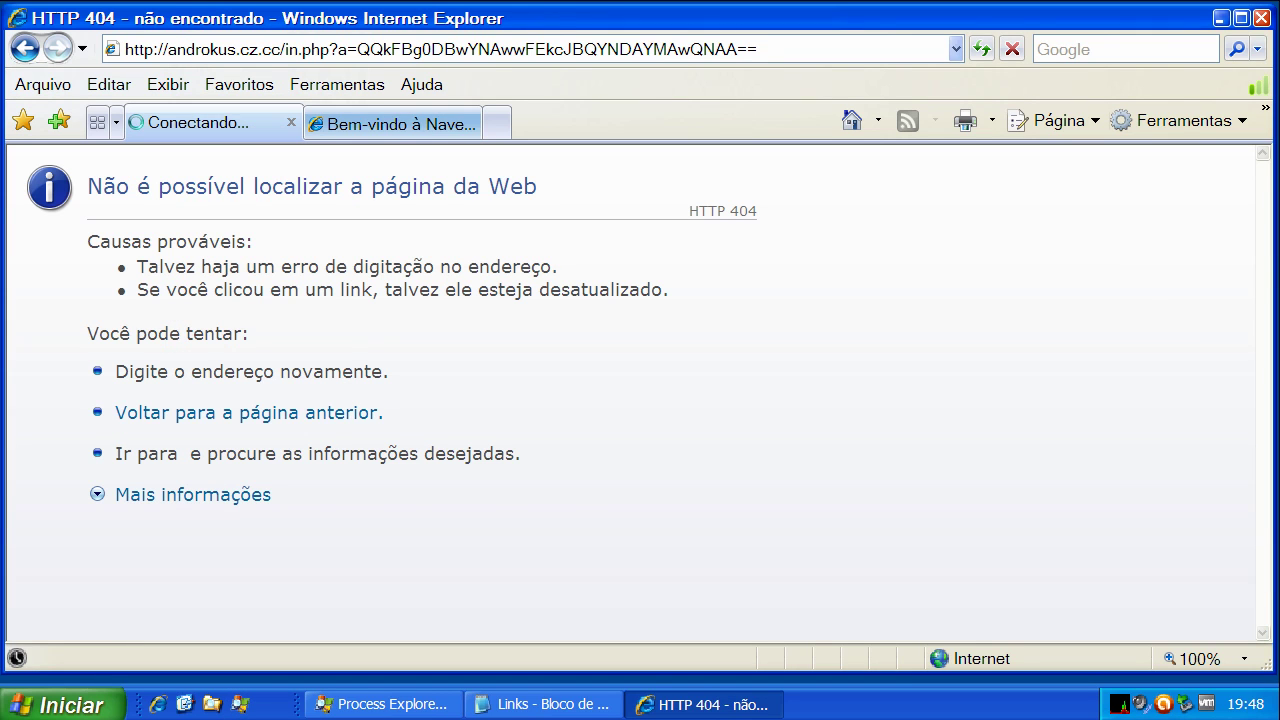
pyautogui.click(400, 124)
pyautogui.click(471, 122)
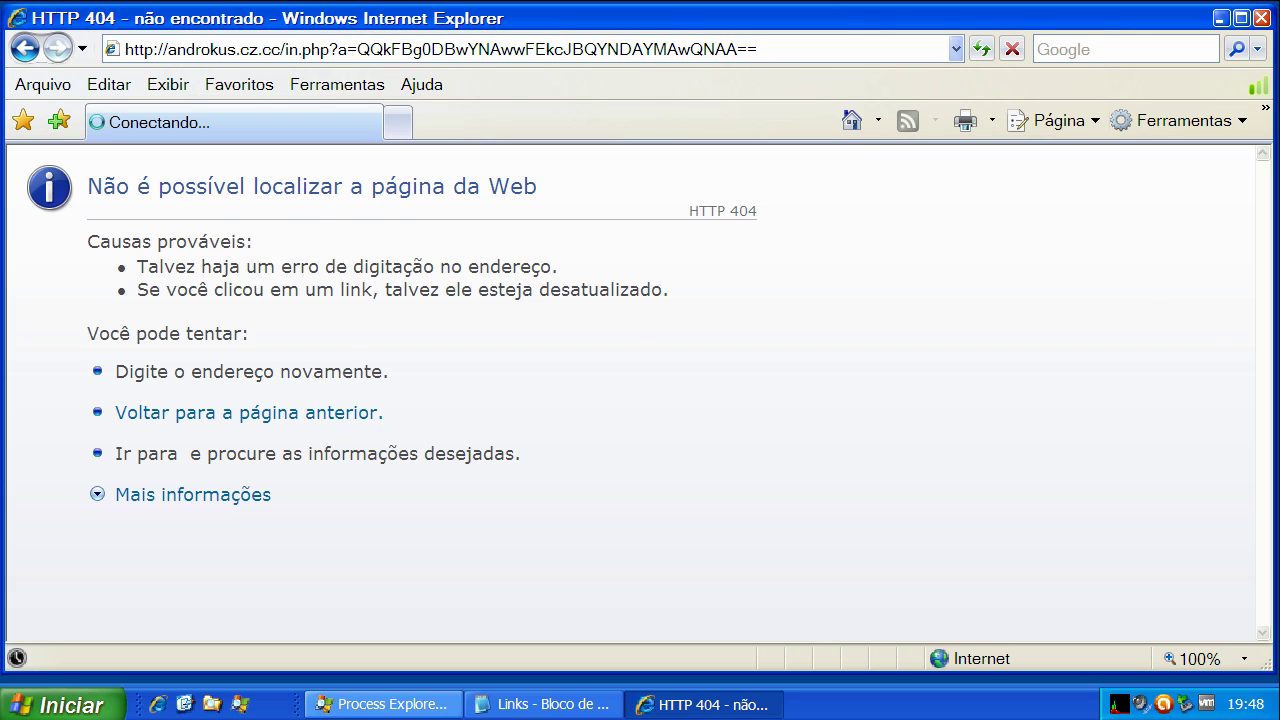
# Copy the link antivirusvirusscanner.com/ from the Links file, open it in Internet Explorer and highlight the loaded page's heading
pyautogui.click(541, 704)
pyautogui.doubleClick(407, 489)
pyautogui.rightClick(407, 490)
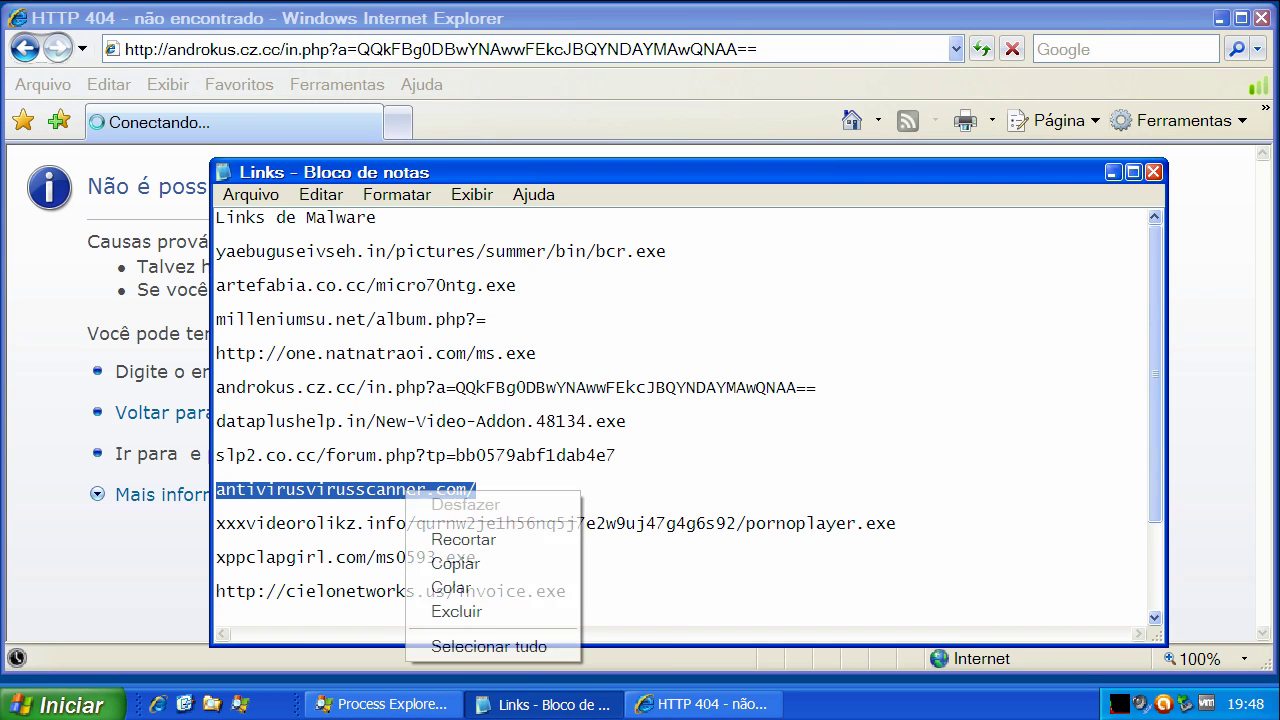
pyautogui.click(455, 563)
pyautogui.hotkey('alt', 'Tab')
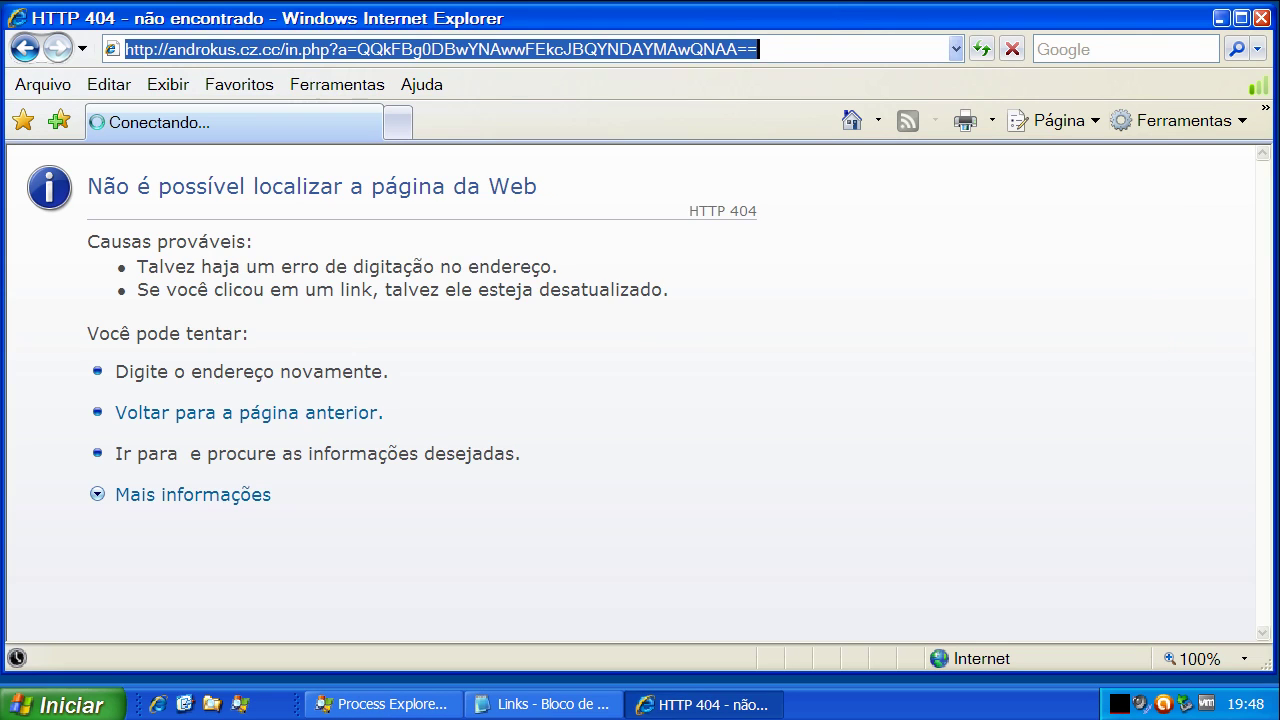
pyautogui.hotkey('ctrl', 'v')
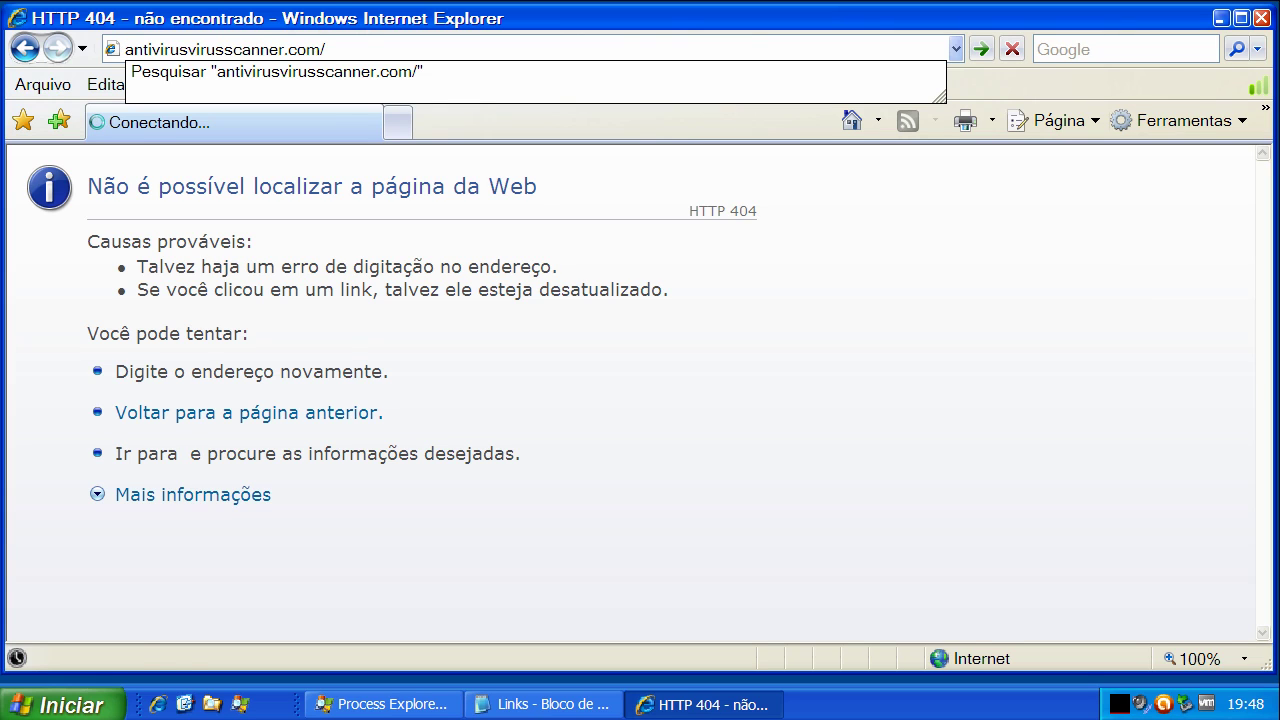
pyautogui.press('Return')
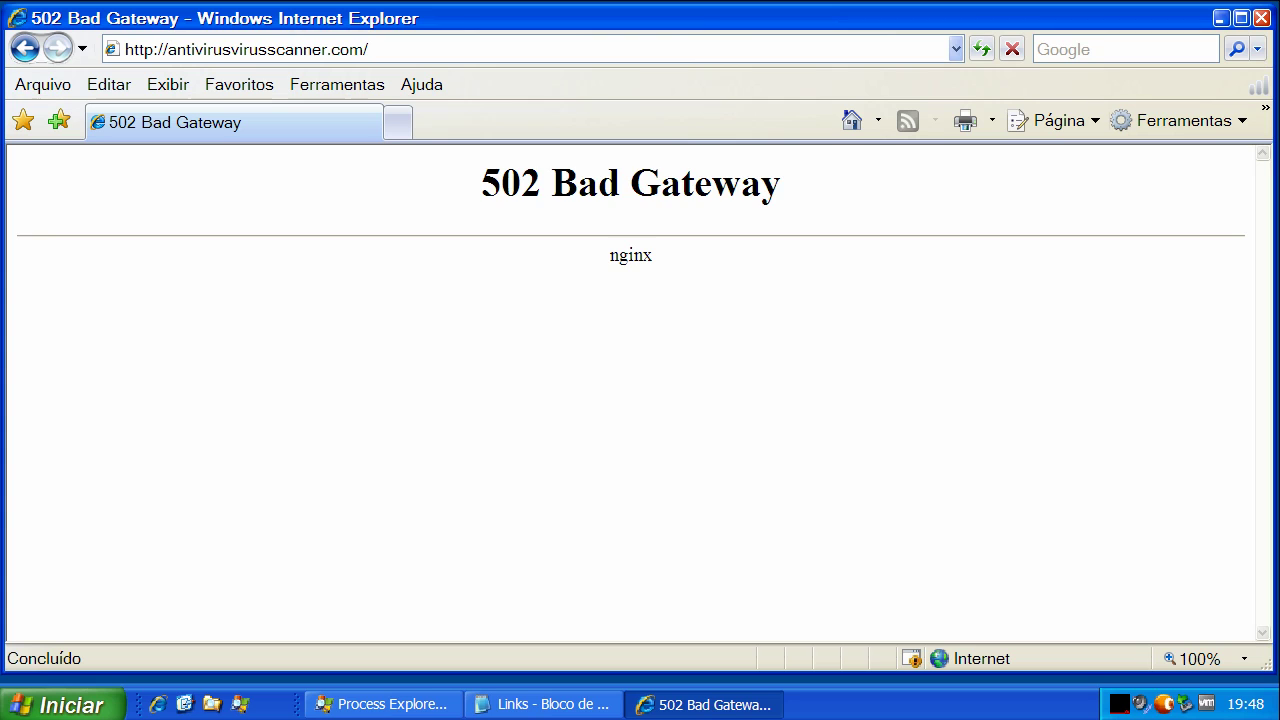
pyautogui.tripleClick(630, 183)
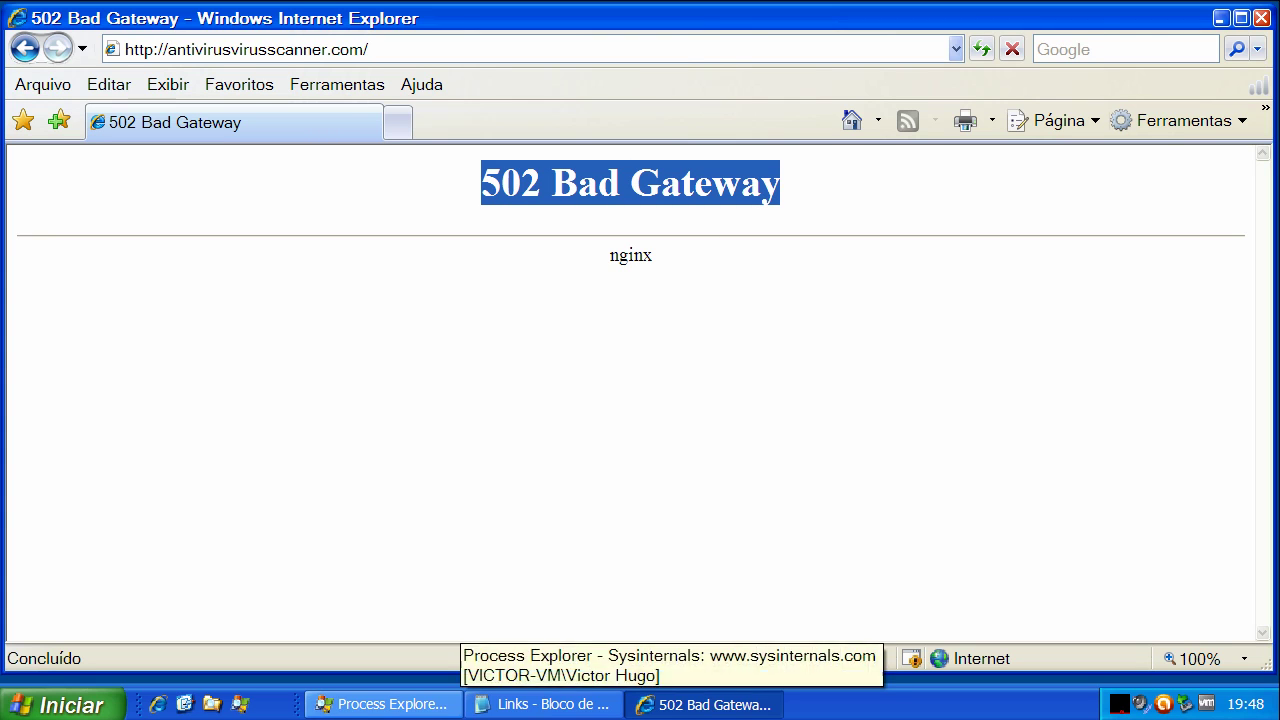
# Copy the xxxvideorolikz.info link ending in pornoplayer.exe from the Links file and open it in Internet Explorer
pyautogui.click(520, 704)
pyautogui.doubleClick(418, 524)
pyautogui.rightClick(420, 524)
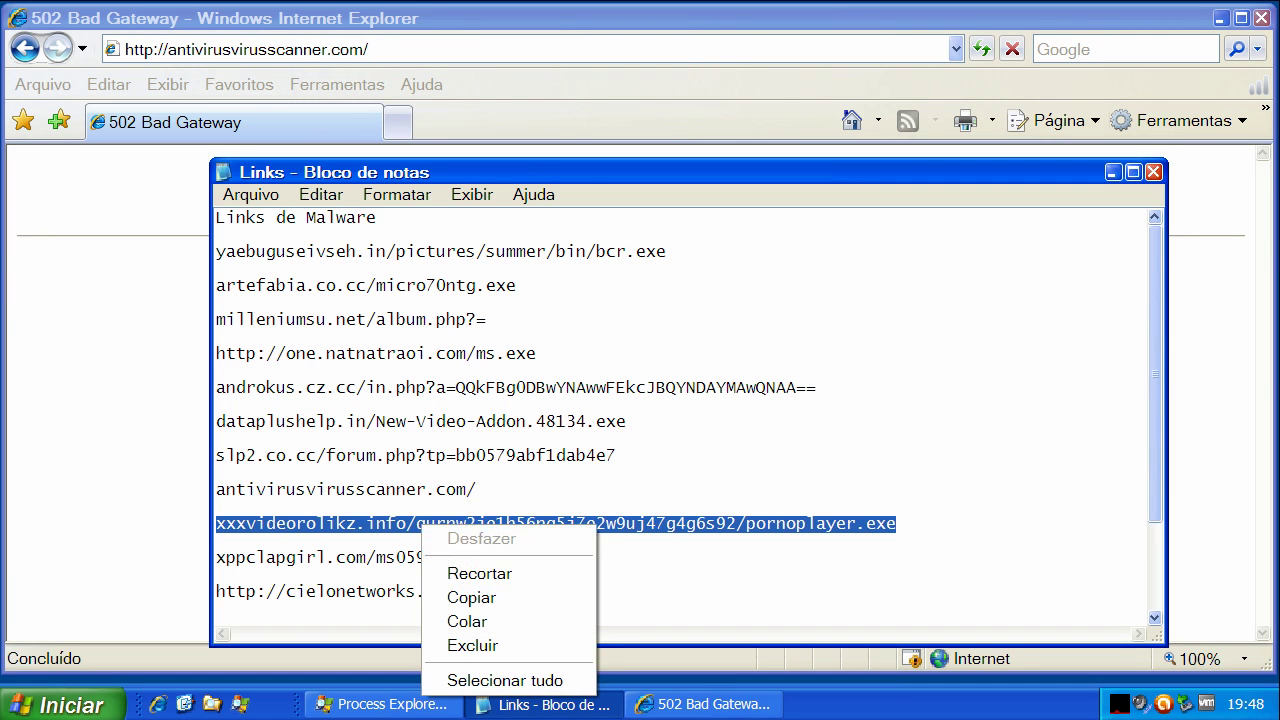
pyautogui.click(471, 597)
pyautogui.click(420, 49)
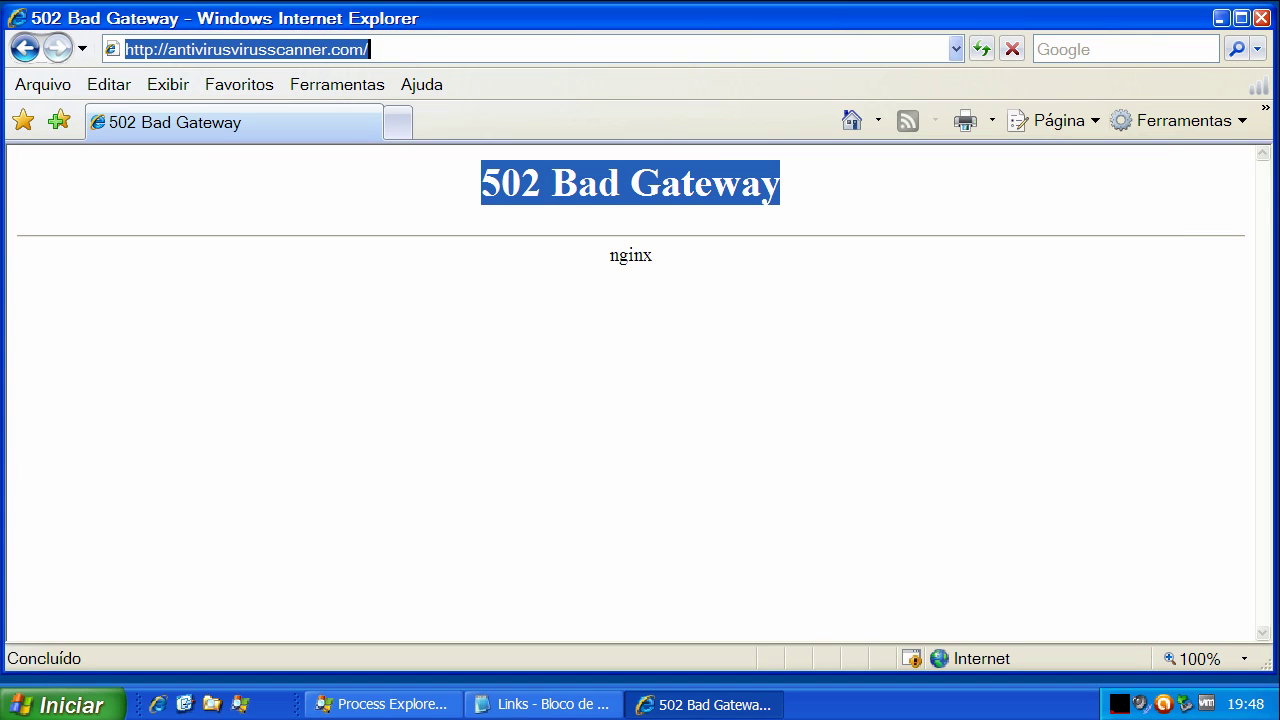
pyautogui.hotkey('ctrl', 'v')
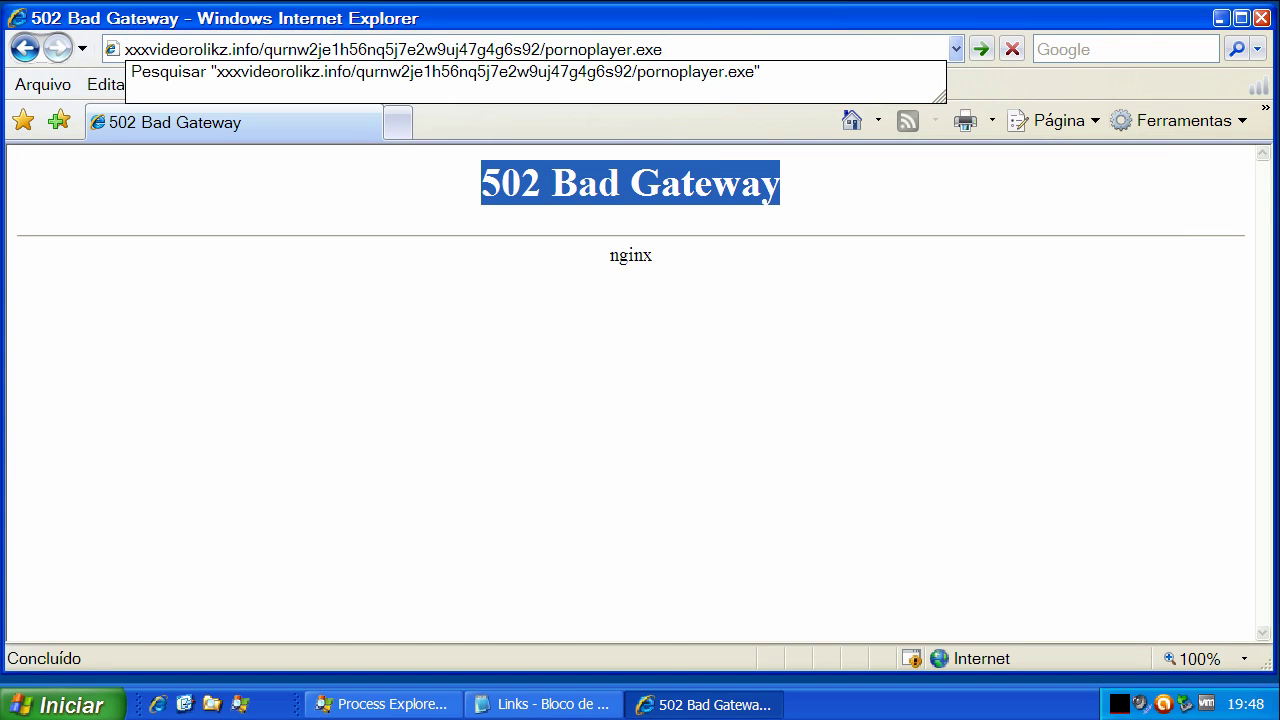
pyautogui.press('Return')
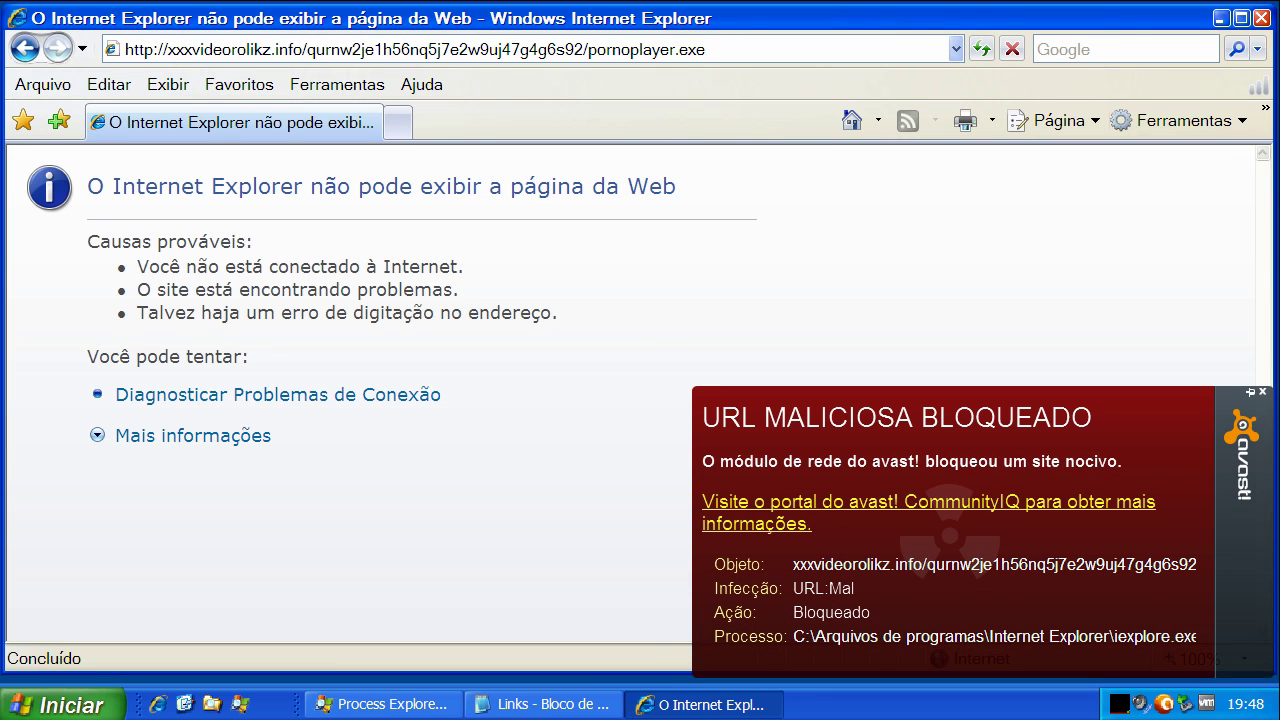
# Dismiss the antivirus alert and check the process list in Process Explorer for new processes
pyautogui.click(1262, 392)
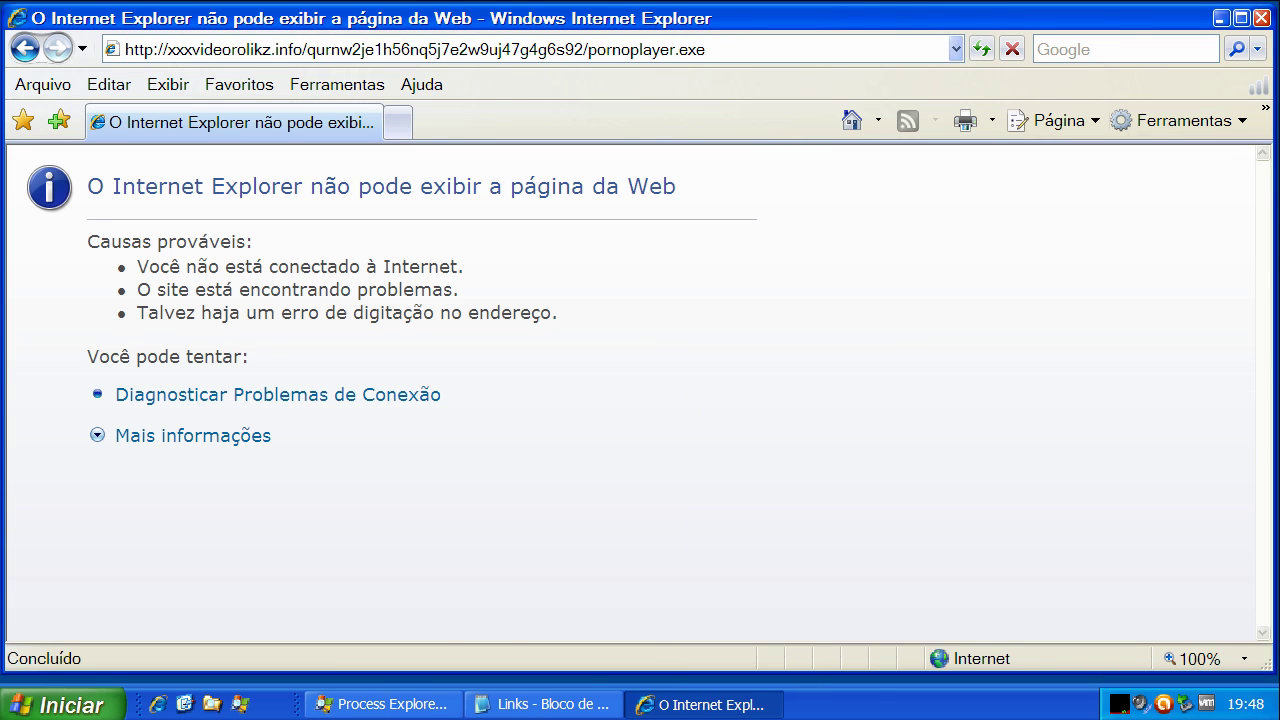
pyautogui.click(384, 704)
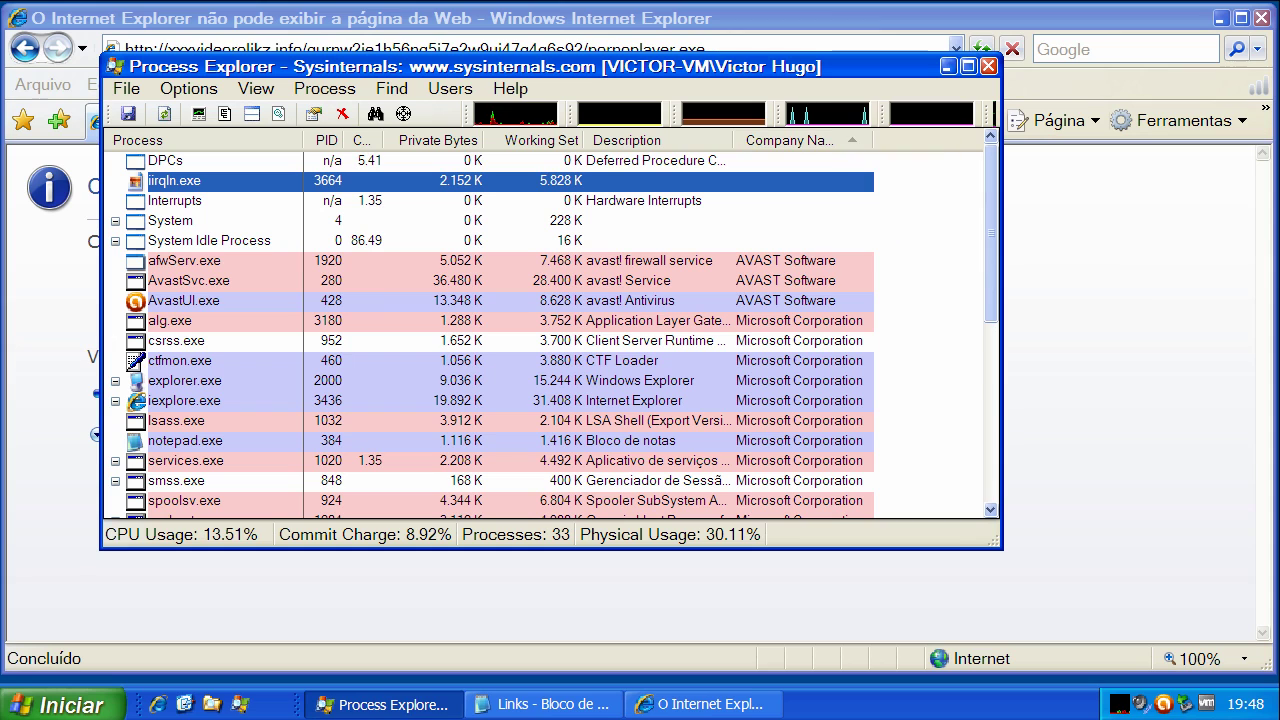
pyautogui.click(947, 66)
# Copy the link xppclapgirl.com/ms0593.exe from the Links file and open it in Internet Explorer
pyautogui.click(541, 704)
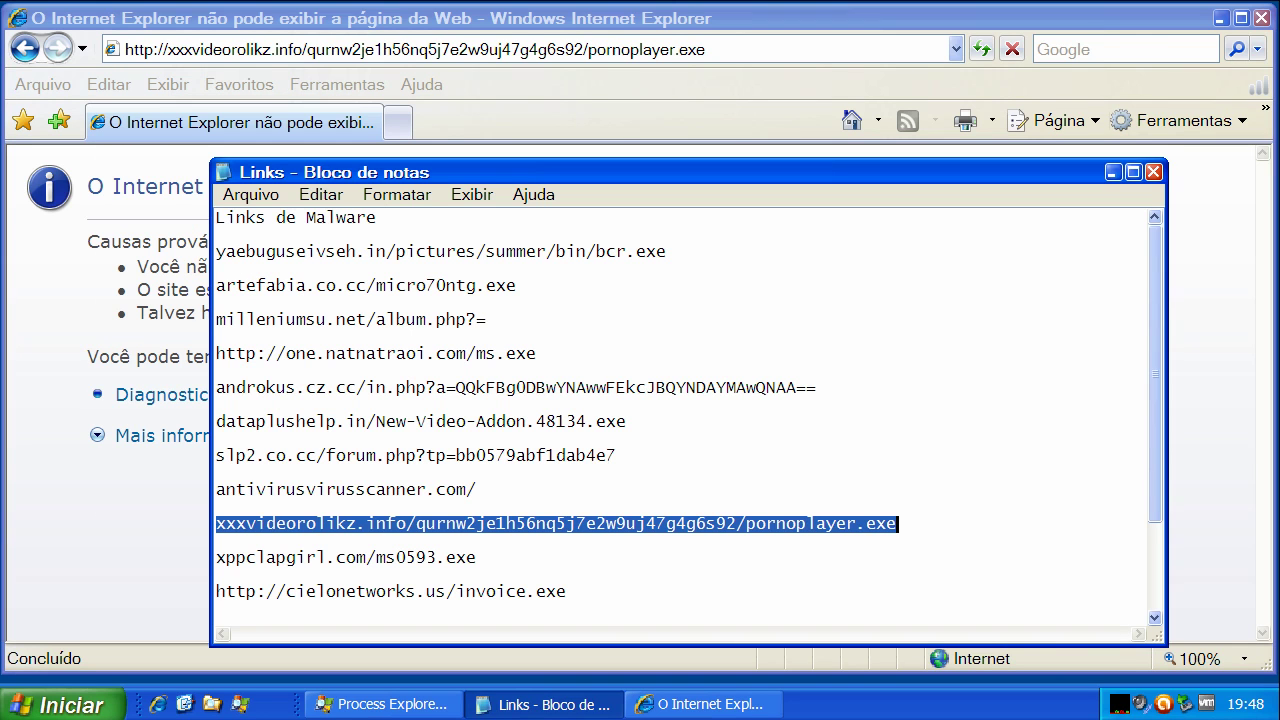
pyautogui.doubleClick(388, 557)
pyautogui.rightClick(390, 558)
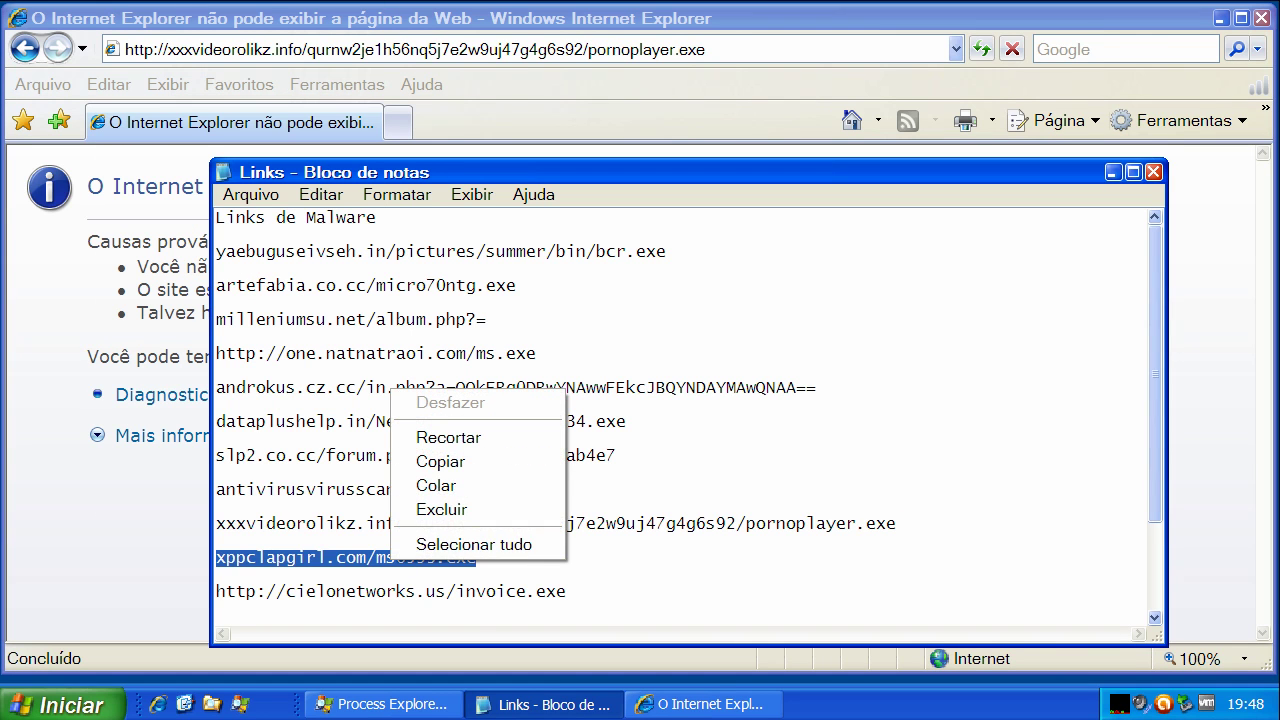
pyautogui.click(440, 461)
pyautogui.click(400, 49)
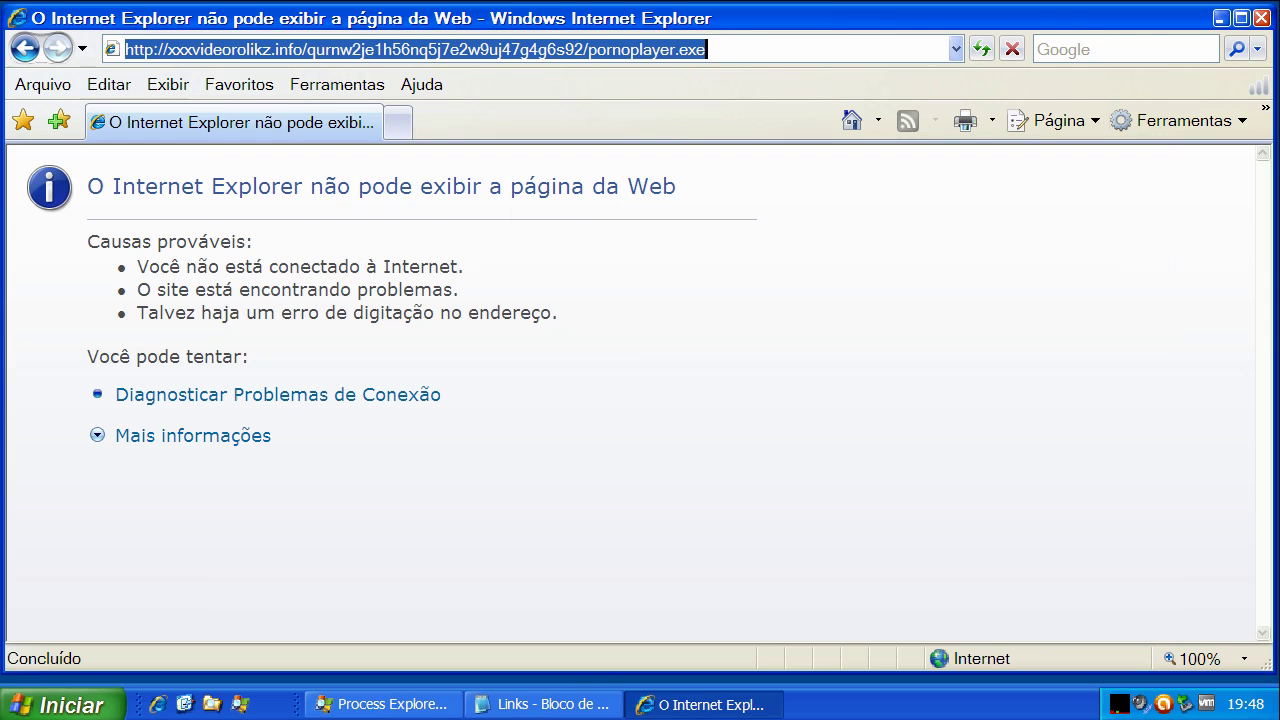
pyautogui.hotkey('ctrl', 'v')
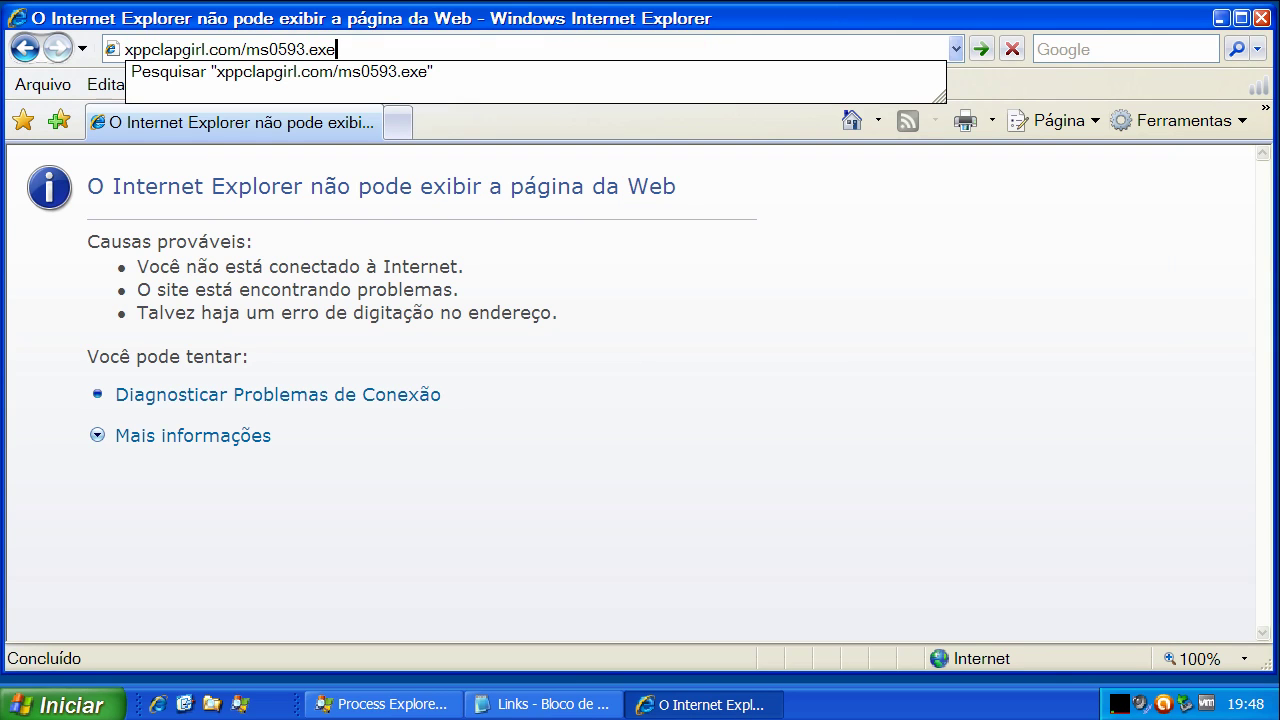
pyautogui.press('Return')
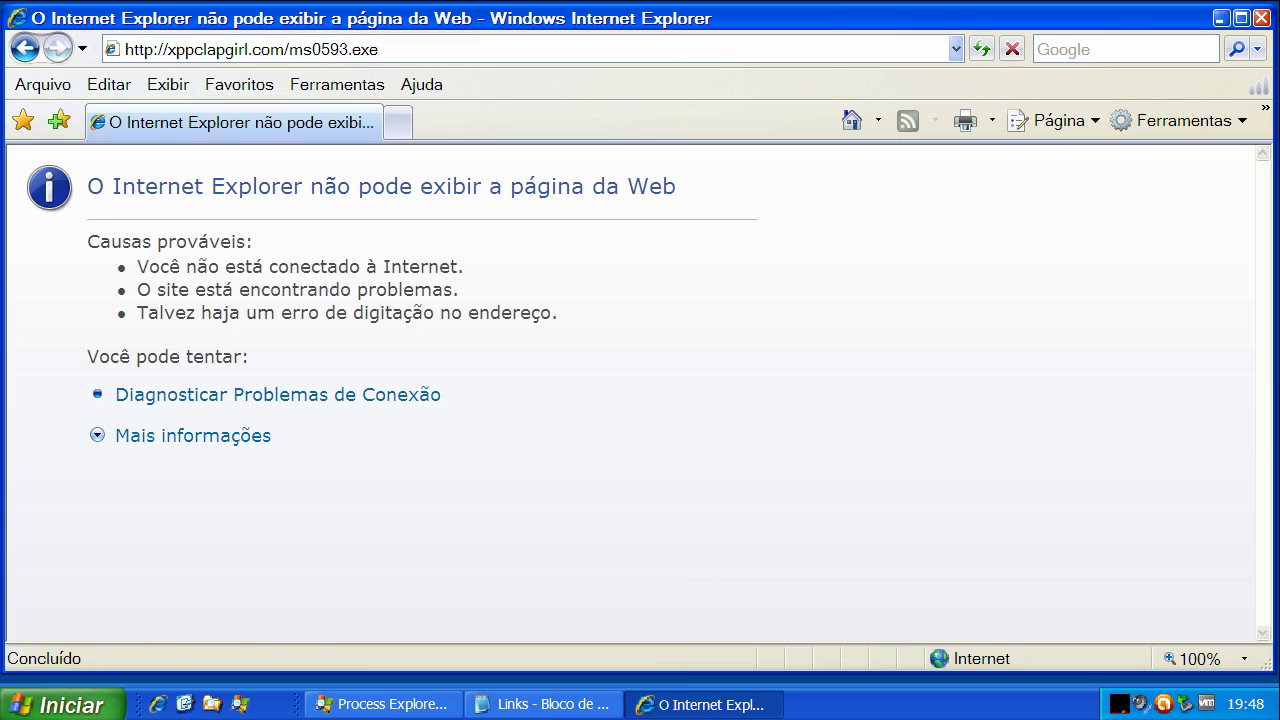
pyautogui.click(544, 704)
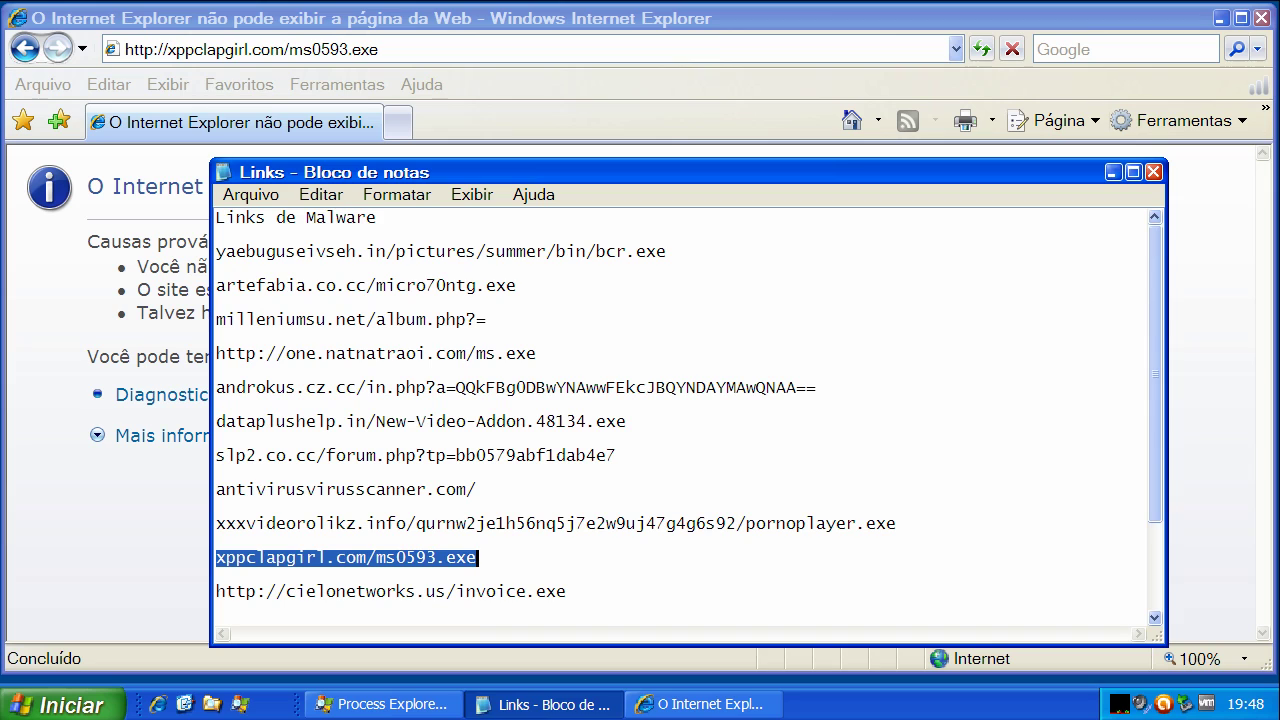
pyautogui.doubleClick(358, 591)
pyautogui.rightClick(358, 590)
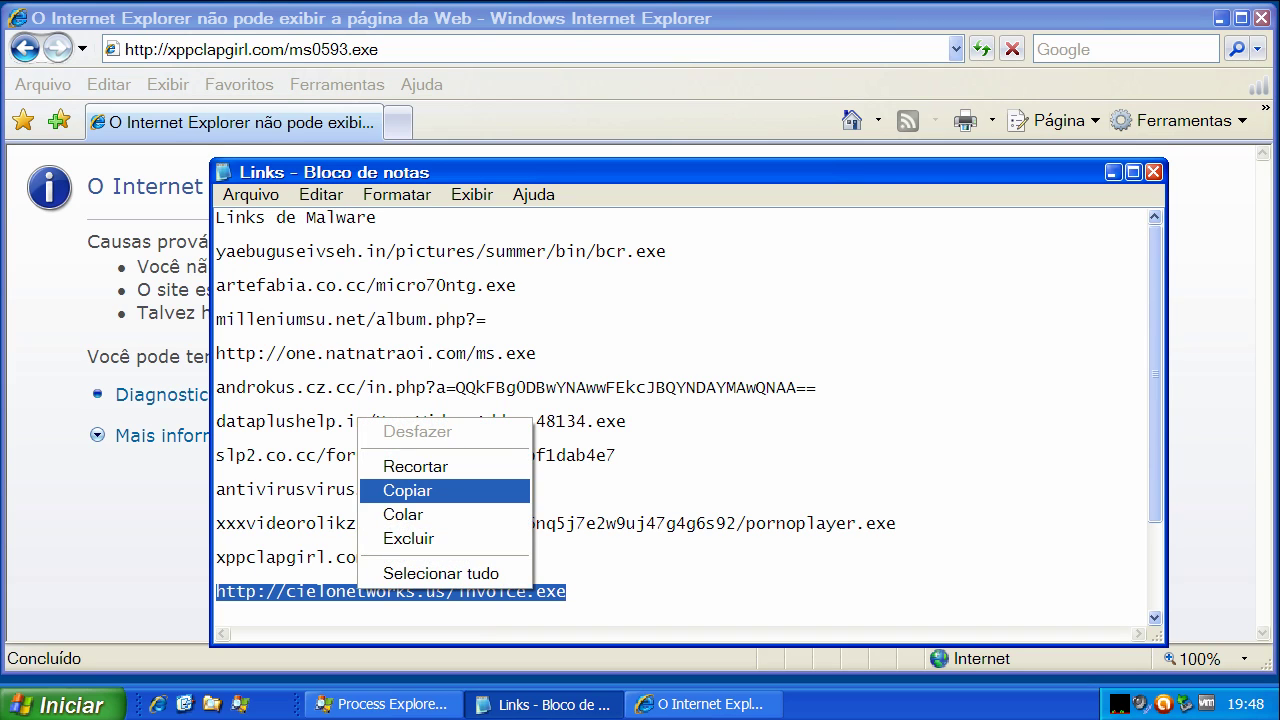
pyautogui.press('Return')
pyautogui.hotkey('alt', 'Tab')
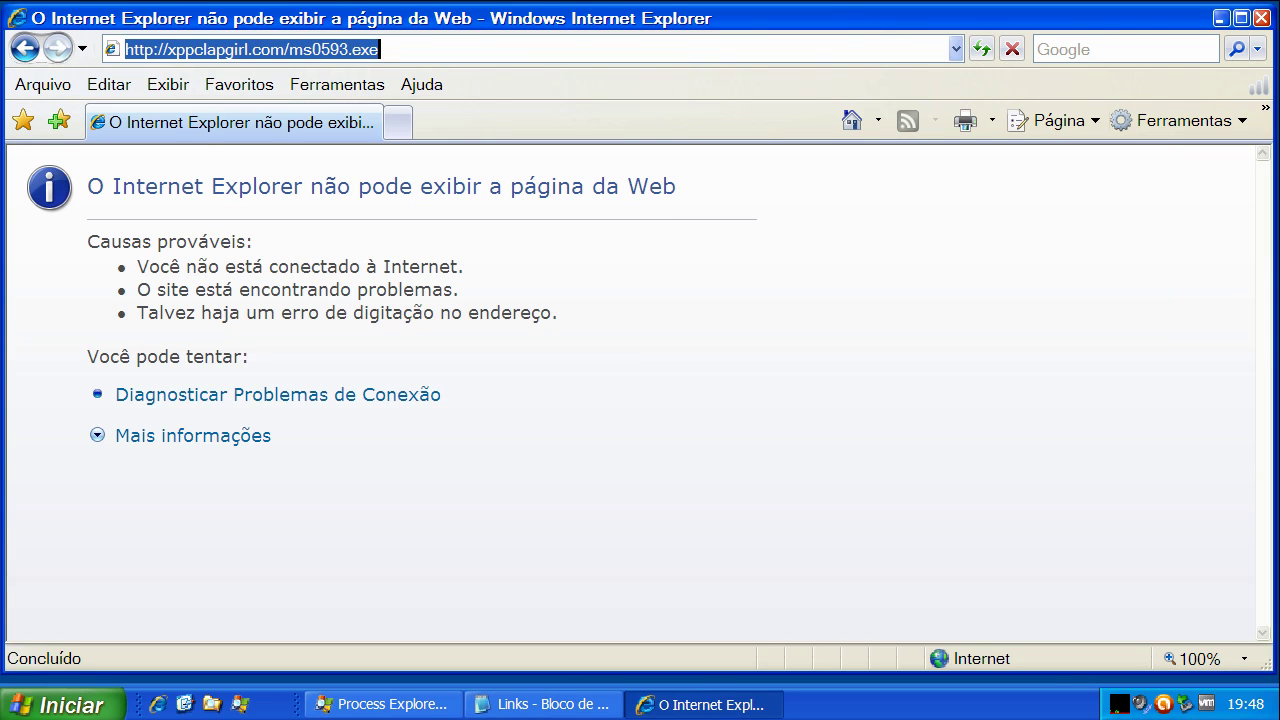
pyautogui.hotkey('ctrl', 'v')
pyautogui.press('Return')
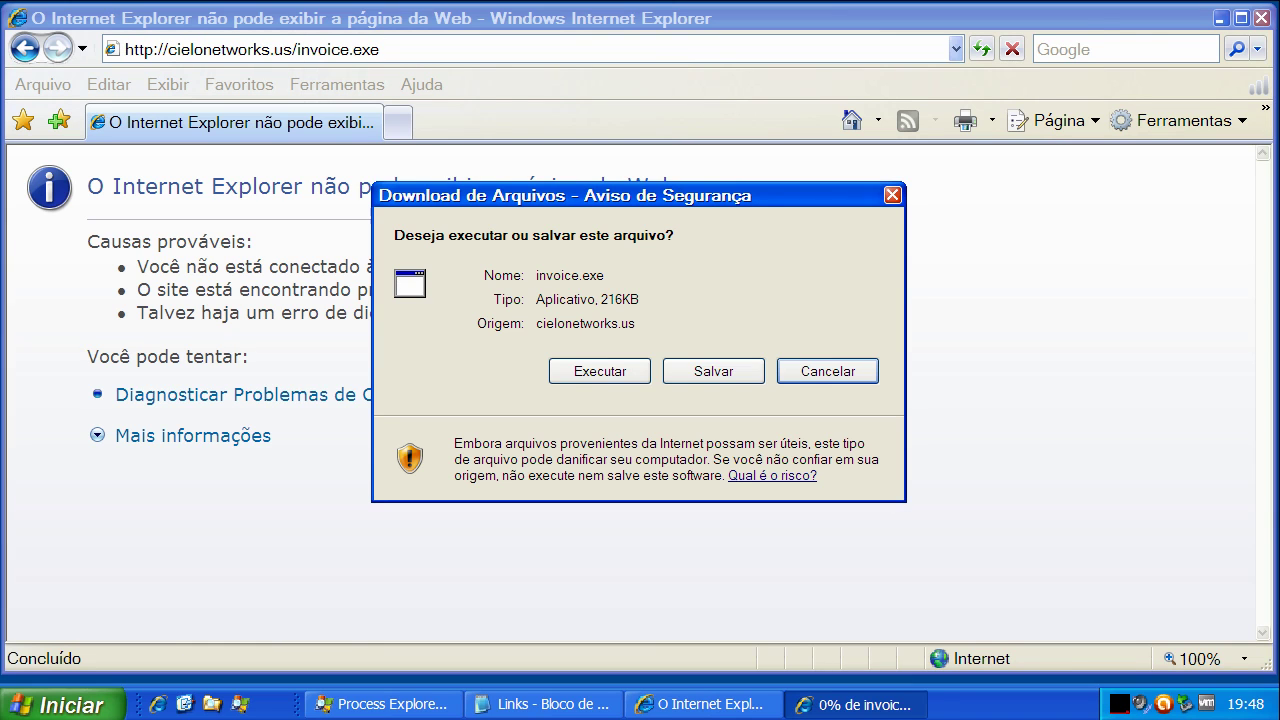
pyautogui.click(600, 371)
pyautogui.click(738, 349)
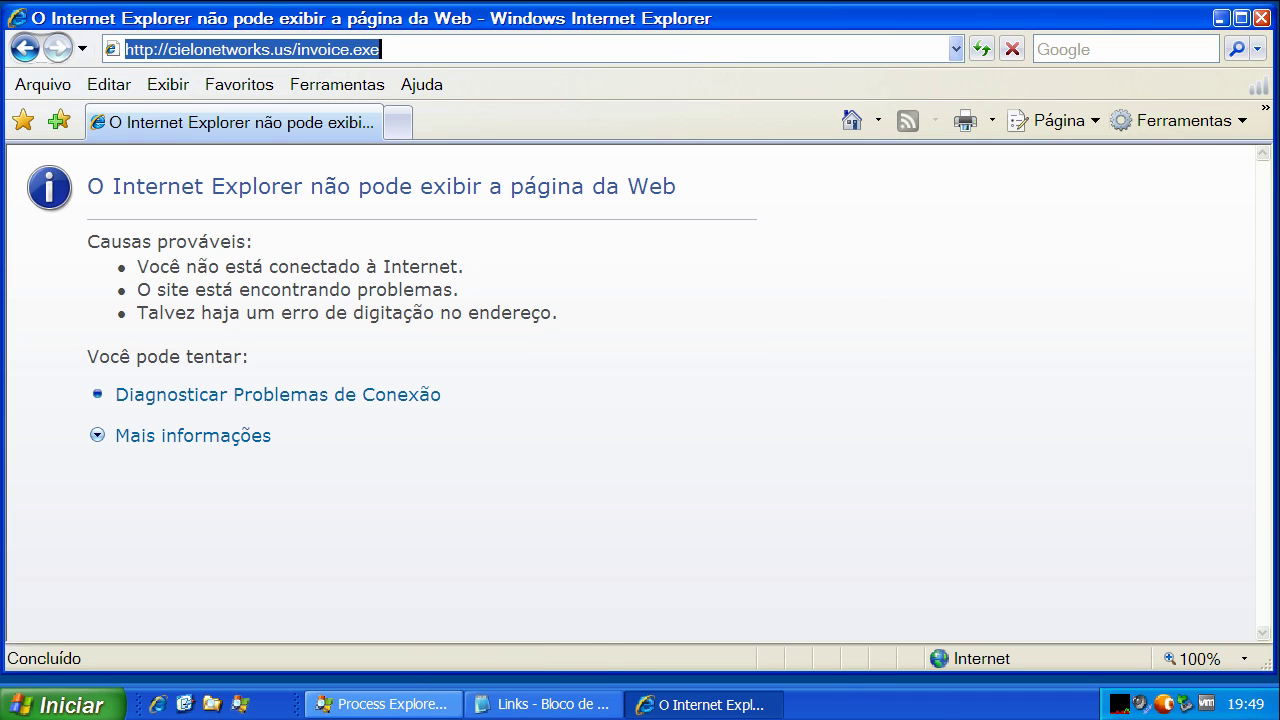
# Check the process list in Process Explorer for processes started by invoice.exe
pyautogui.click(383, 704)
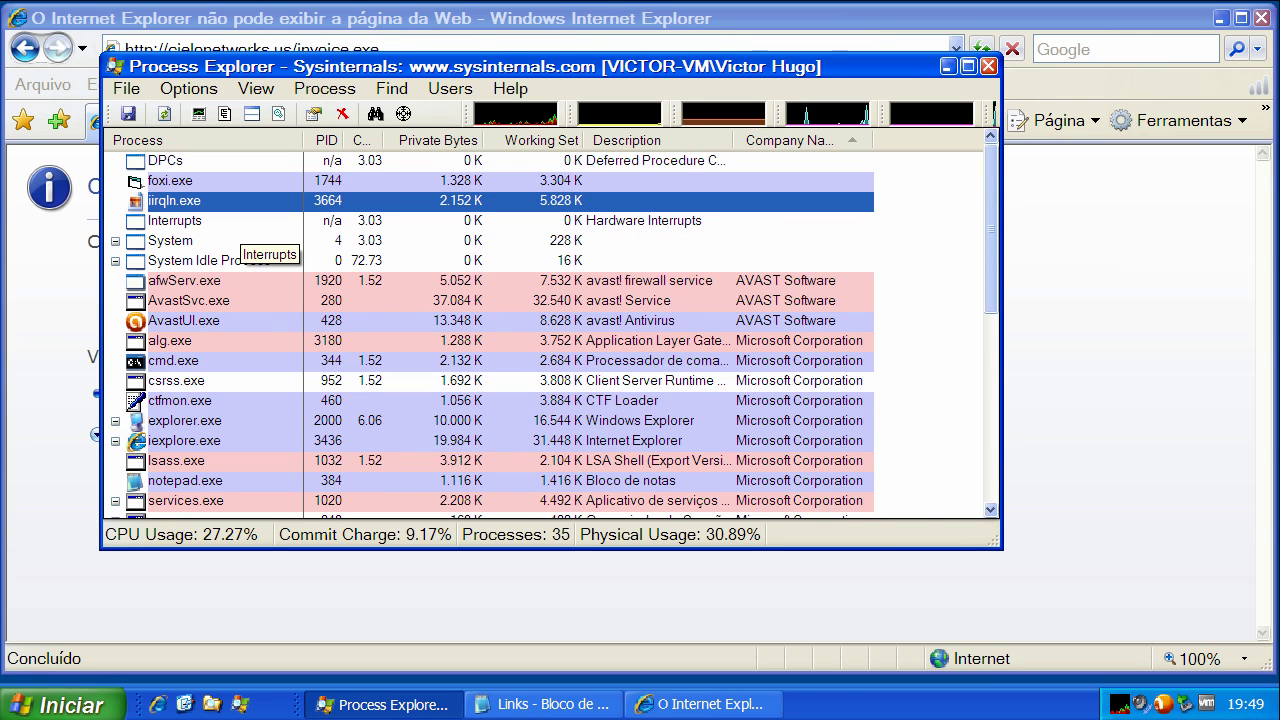
pyautogui.click(208, 181)
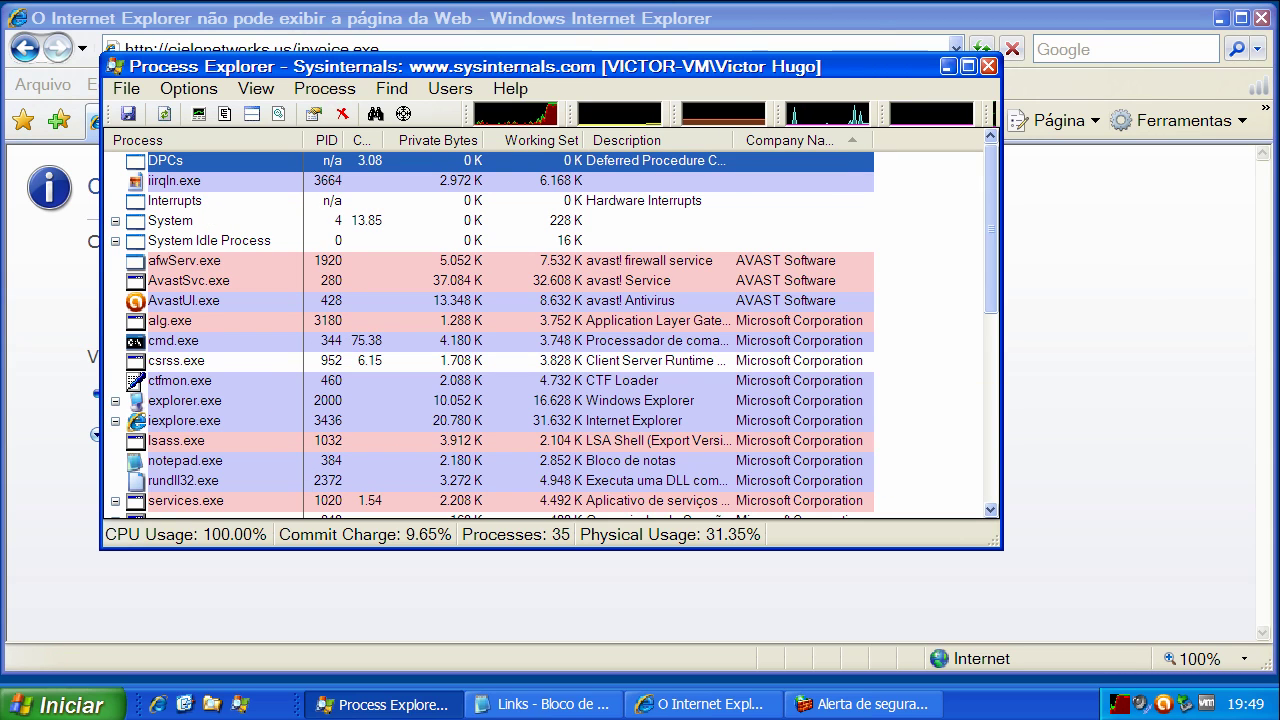
pyautogui.moveTo(991, 229)
pyautogui.mouseDown()
pyautogui.moveTo(991, 295)
pyautogui.moveTo(991, 225)
pyautogui.mouseUp()
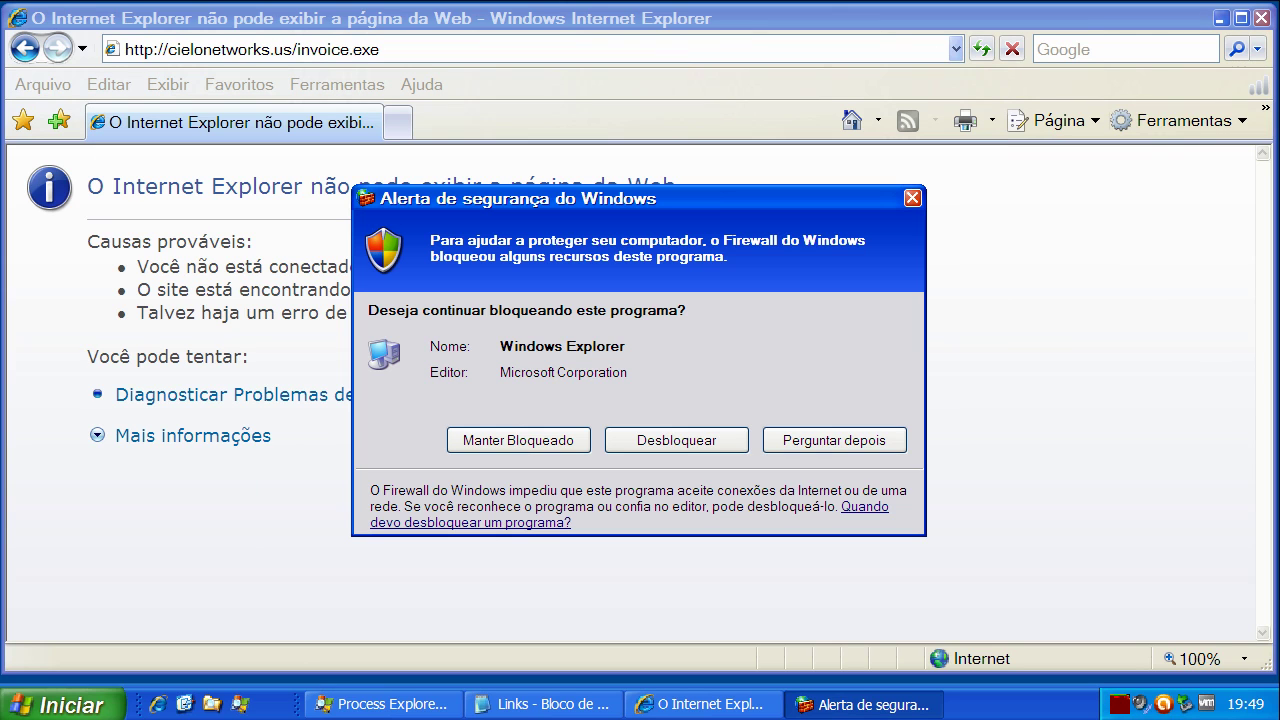
# Minimize Process Explorer and unblock Windows Explorer in the Windows Firewall security alert
pyautogui.click(948, 66)
pyautogui.press('Tab')
pyautogui.press('Tab')
pyautogui.press('Tab')
pyautogui.click(676, 440)
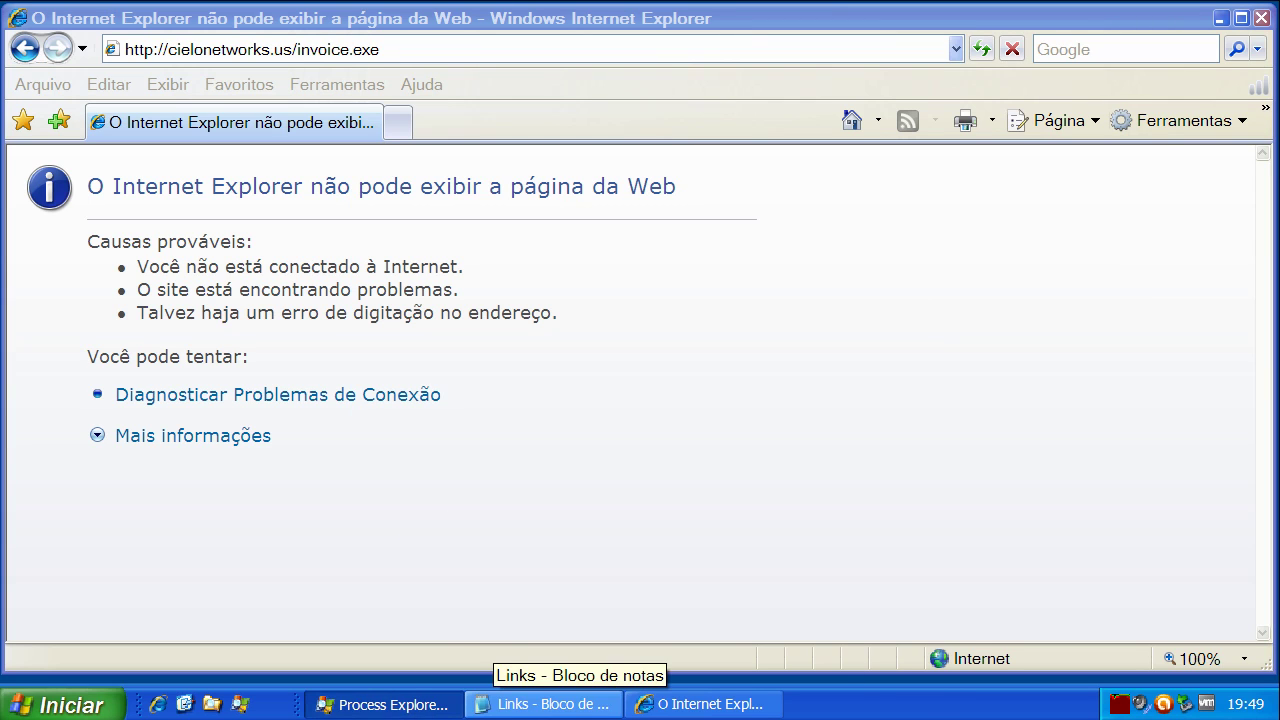
pyautogui.click(545, 704)
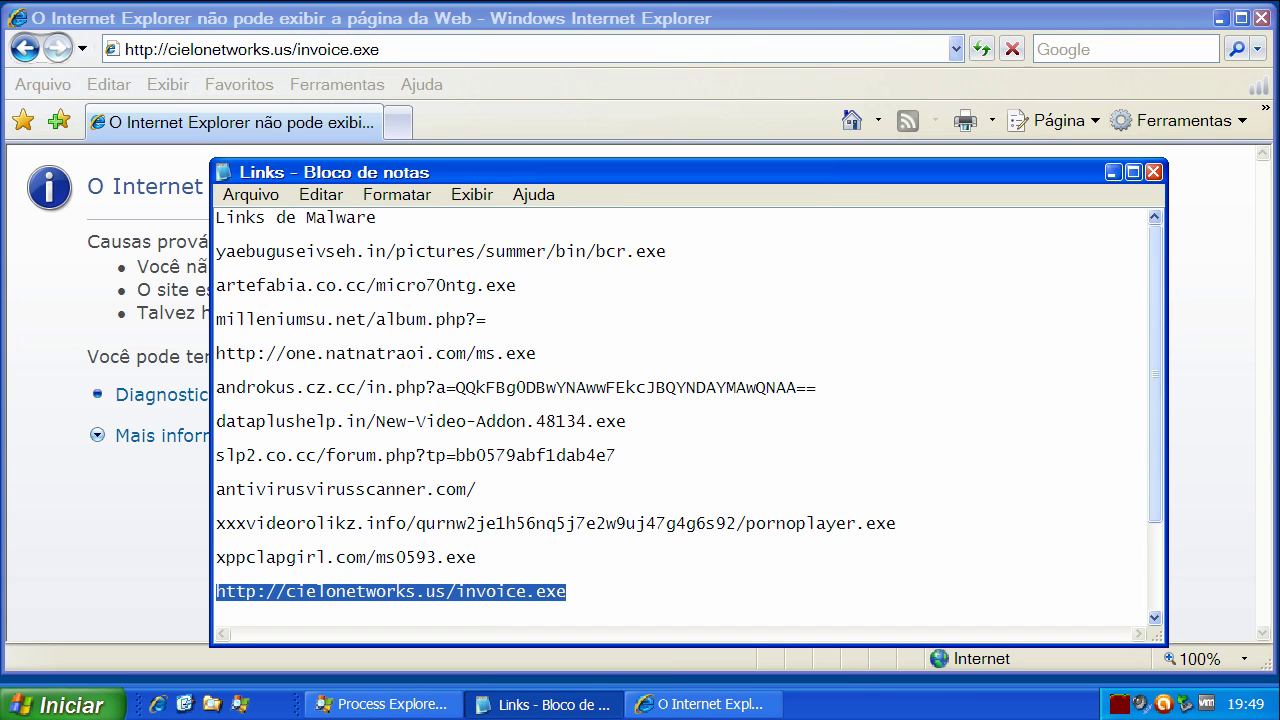
pyautogui.scroll(-1, 690, 406)
pyautogui.moveTo(216, 523); pyautogui.dragTo(736, 523)
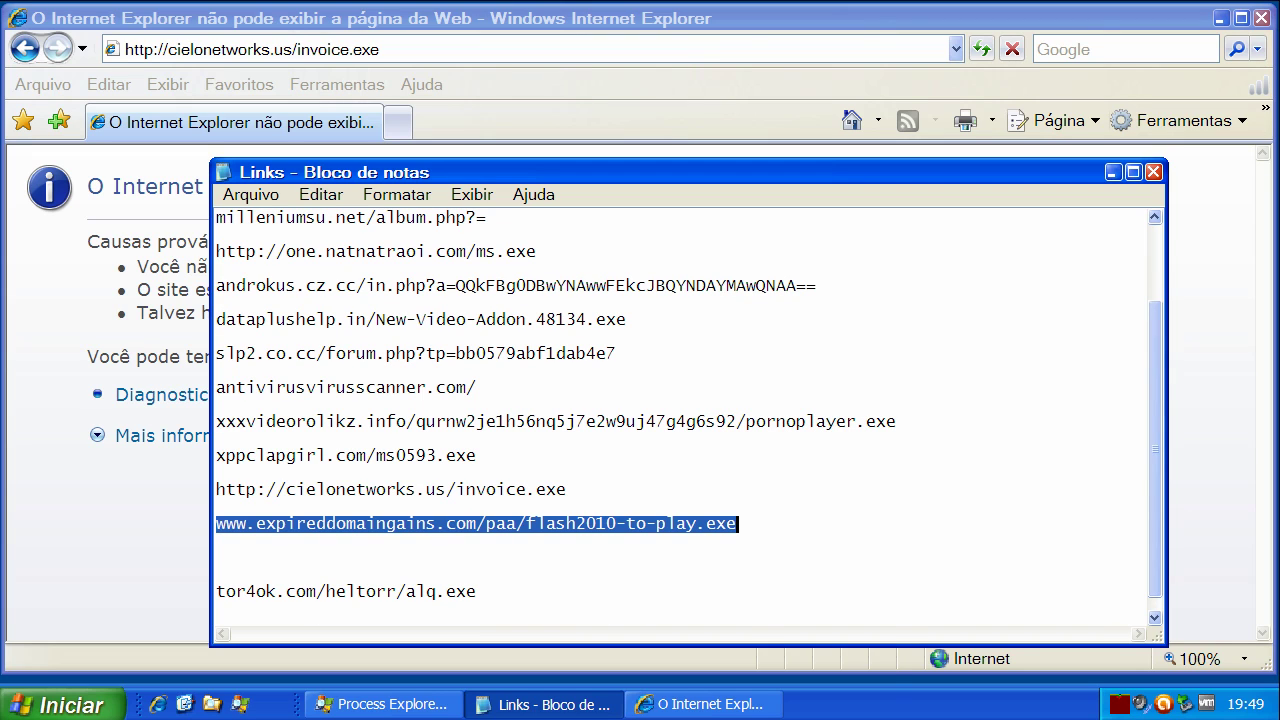
pyautogui.rightClick(720, 522)
pyautogui.click(768, 594)
pyautogui.click(249, 49)
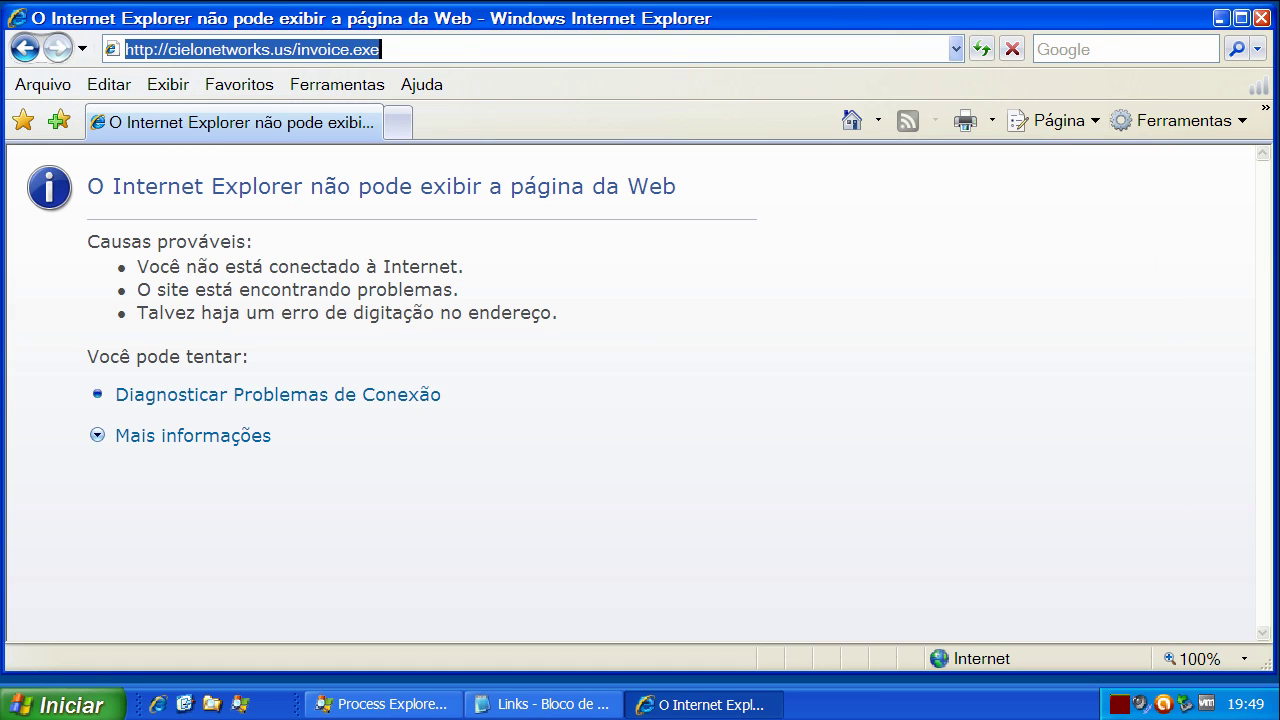
pyautogui.hotkey('ctrl', 'v')
pyautogui.hotkey('ctrl', 'a')
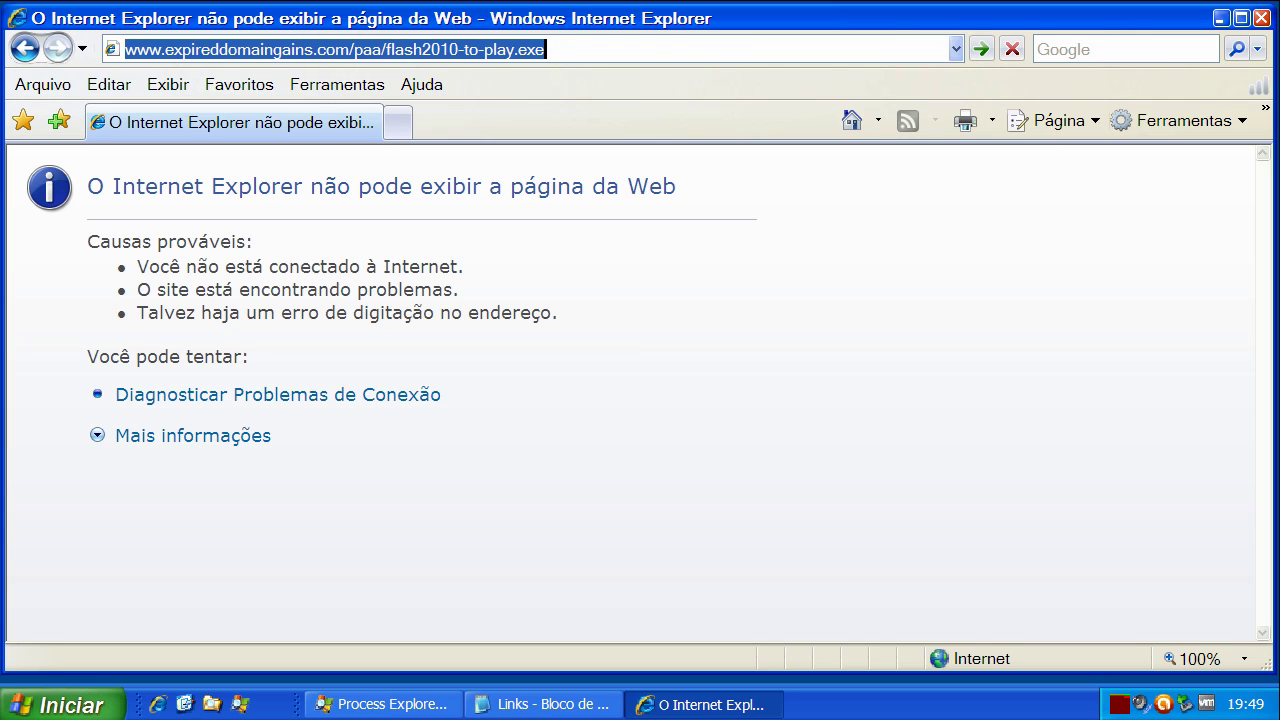
pyautogui.press('Return')
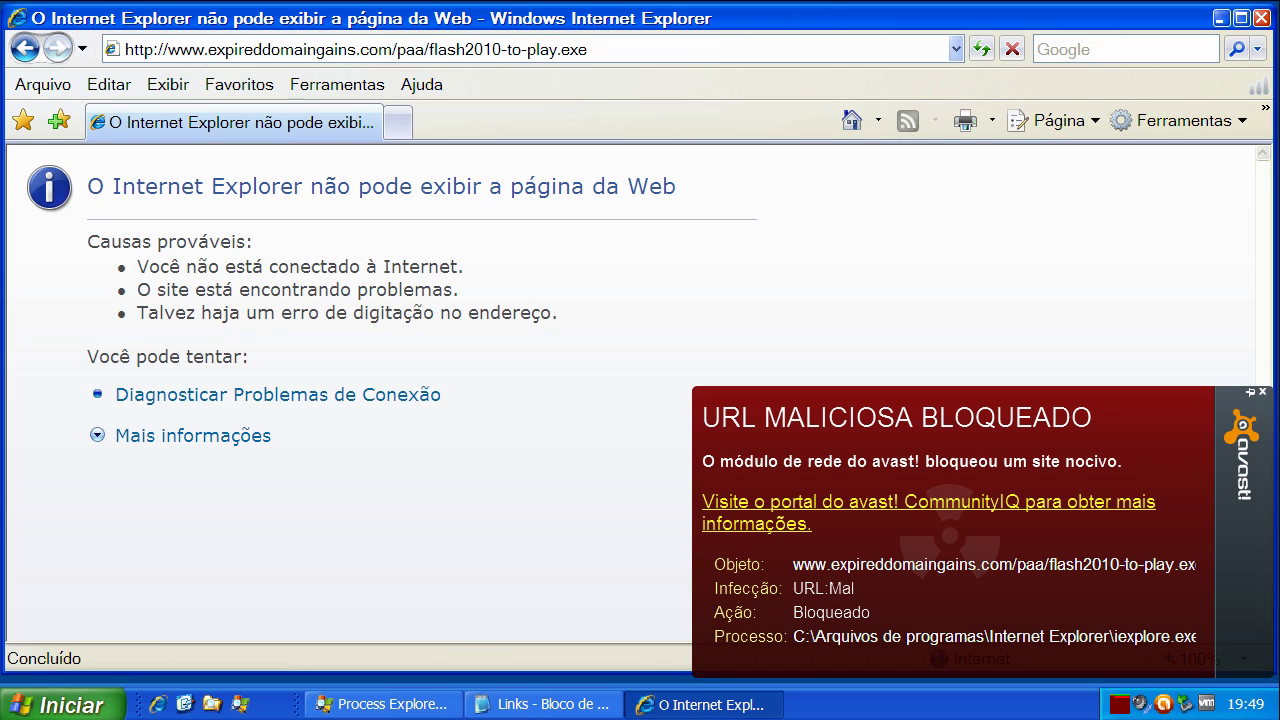
# Copy the link tor4ok.com/heltorr/alq.exe from the Links file, open it in Internet Explorer and try to run alq.exe
pyautogui.hotkey('alt', 'Tab')
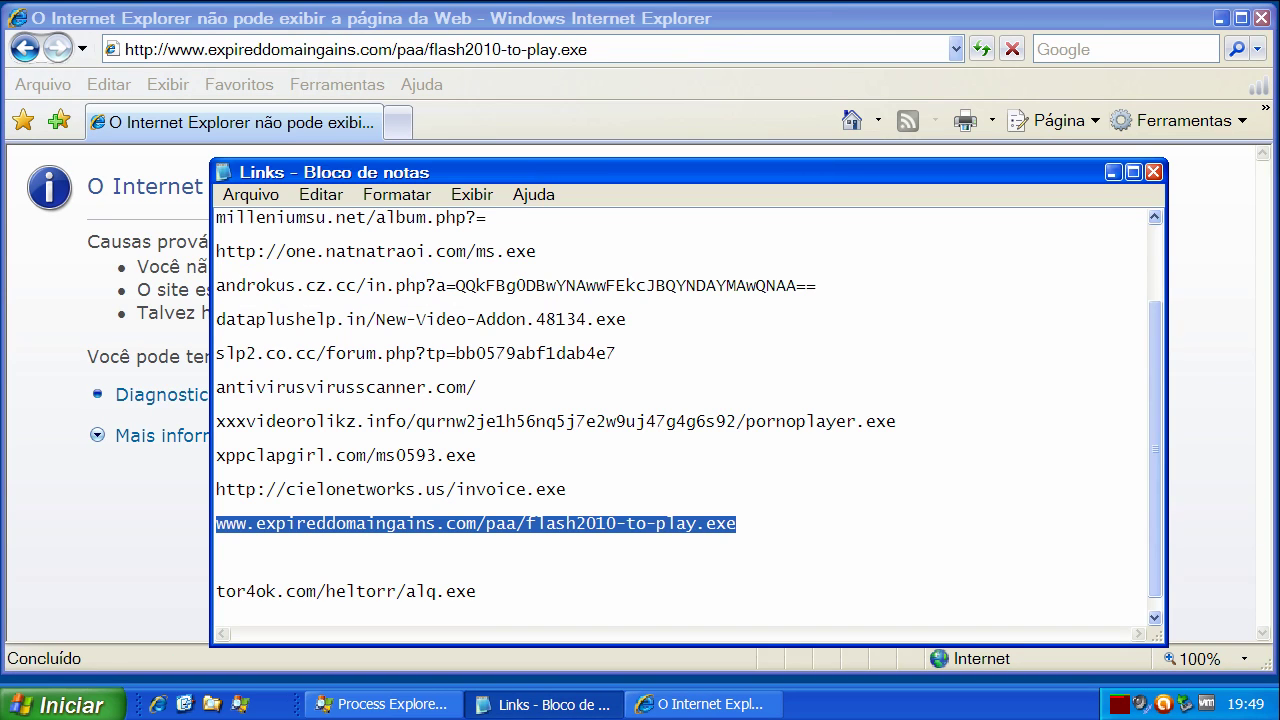
pyautogui.moveTo(478, 592); pyautogui.dragTo(216, 592)
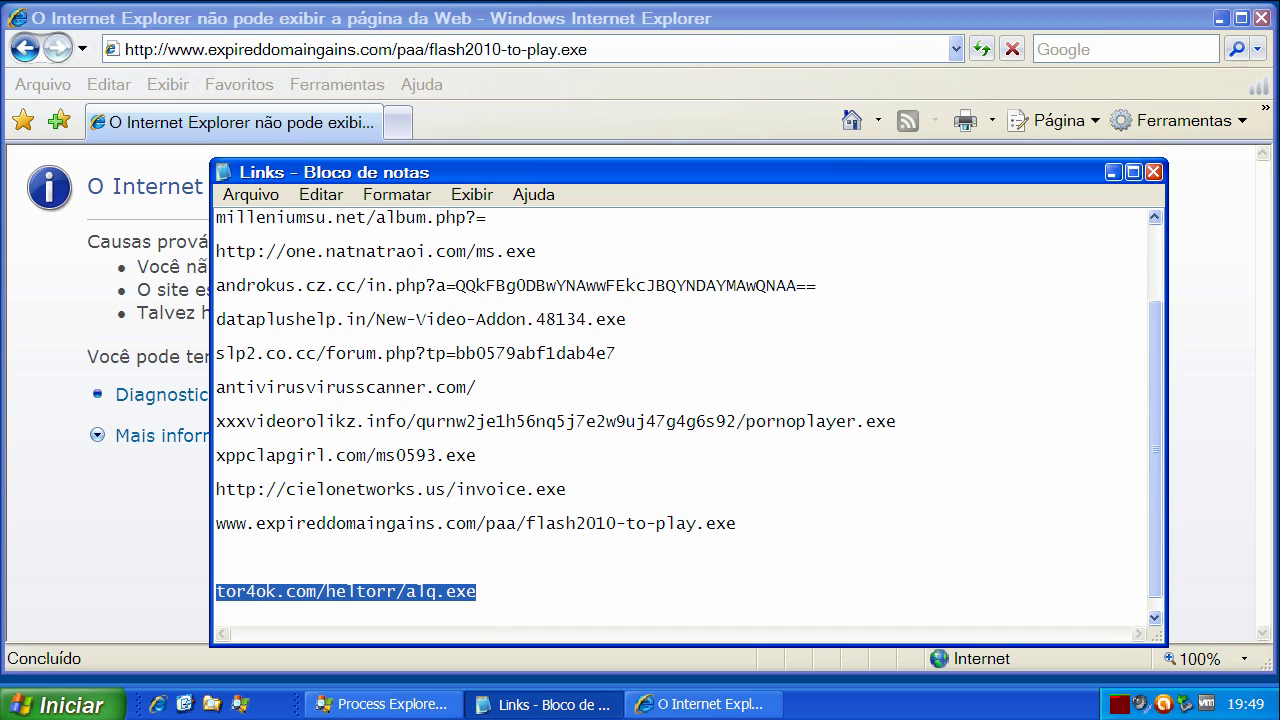
pyautogui.rightClick(234, 591)
pyautogui.click(286, 490)
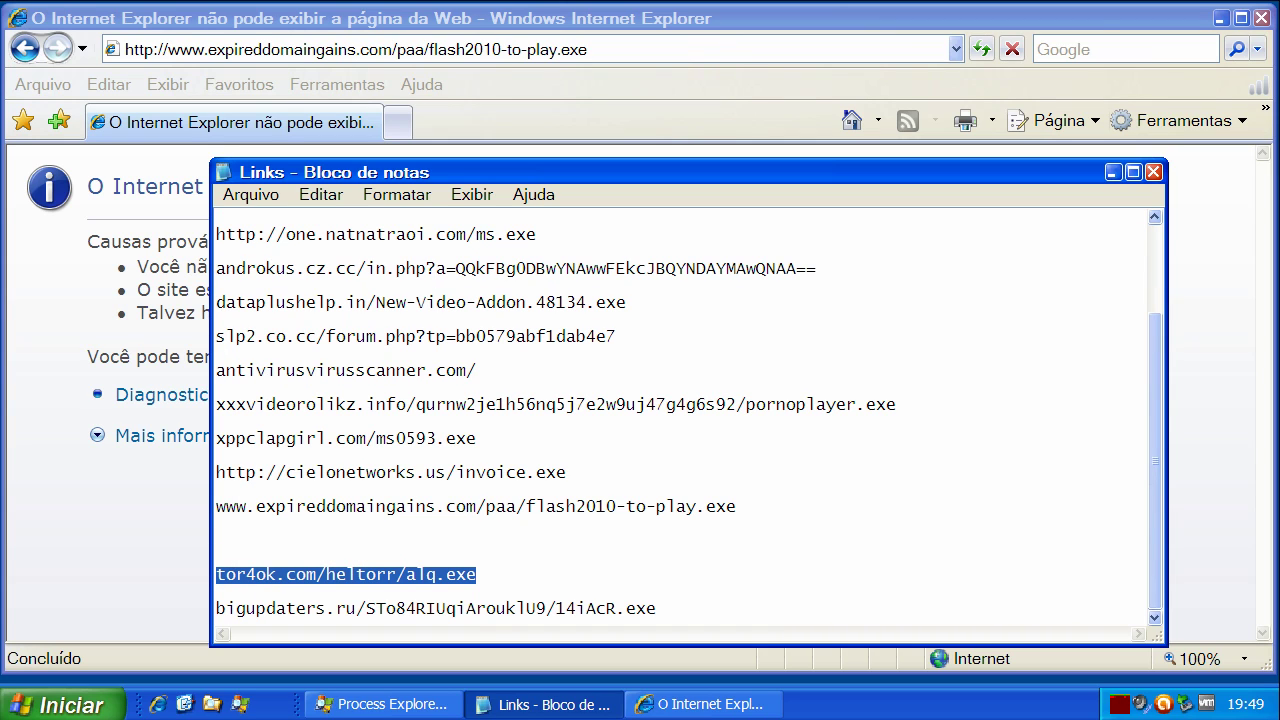
pyautogui.rightClick(302, 574)
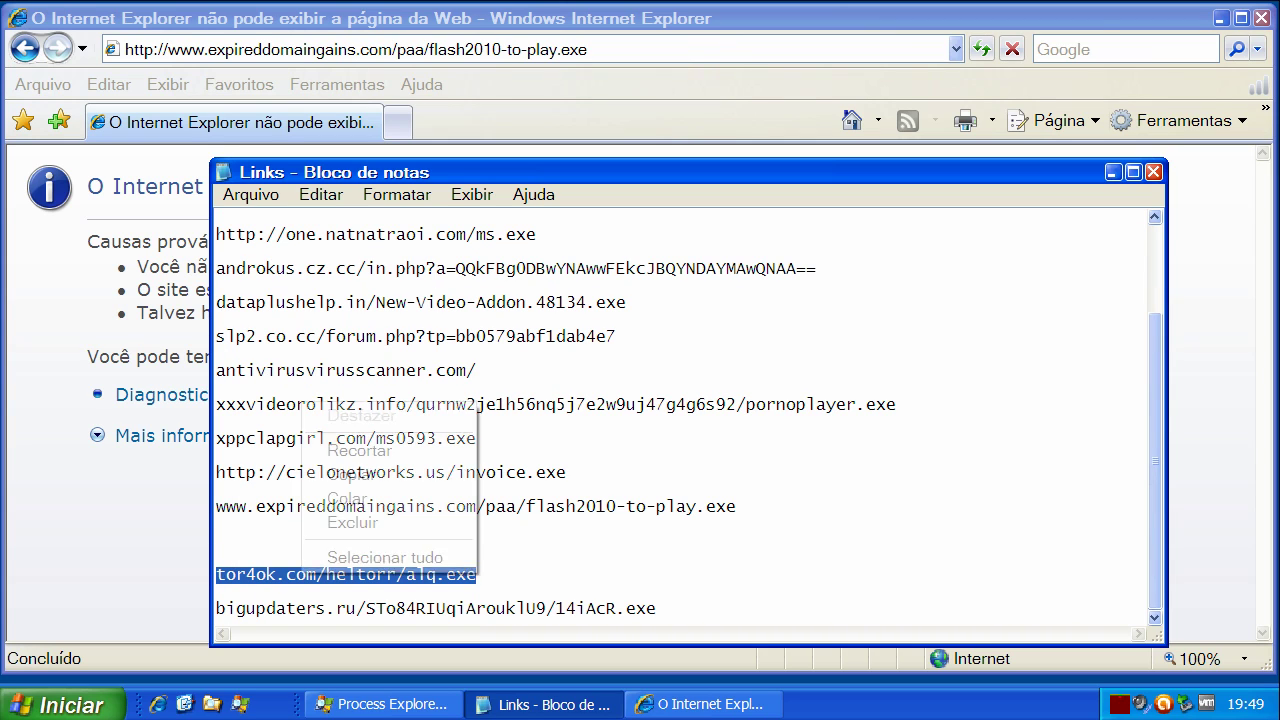
pyautogui.click(357, 474)
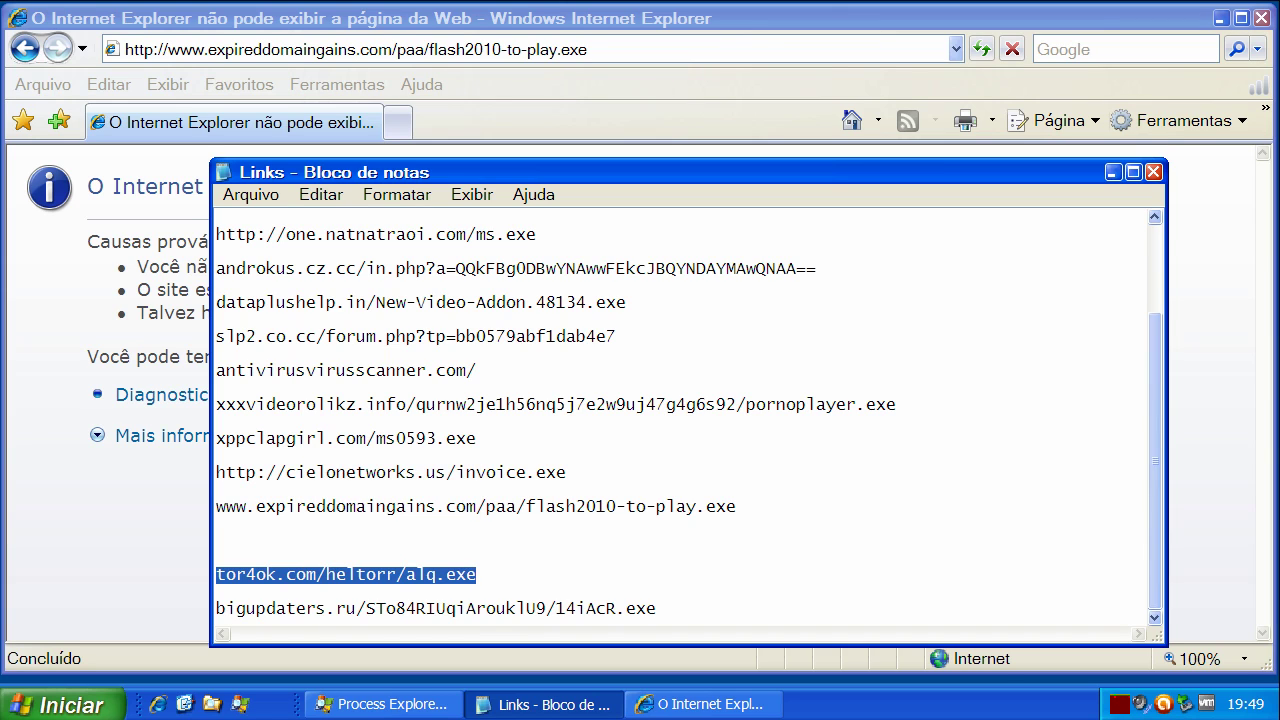
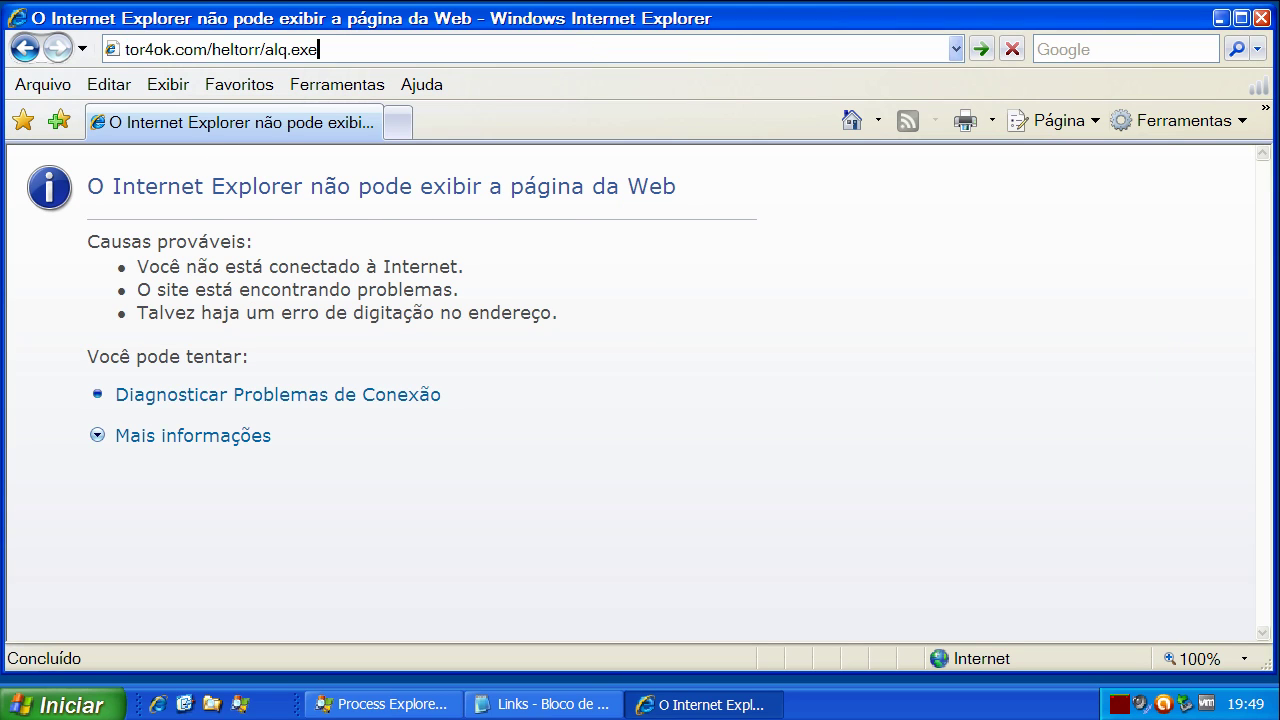
pyautogui.press('Return')
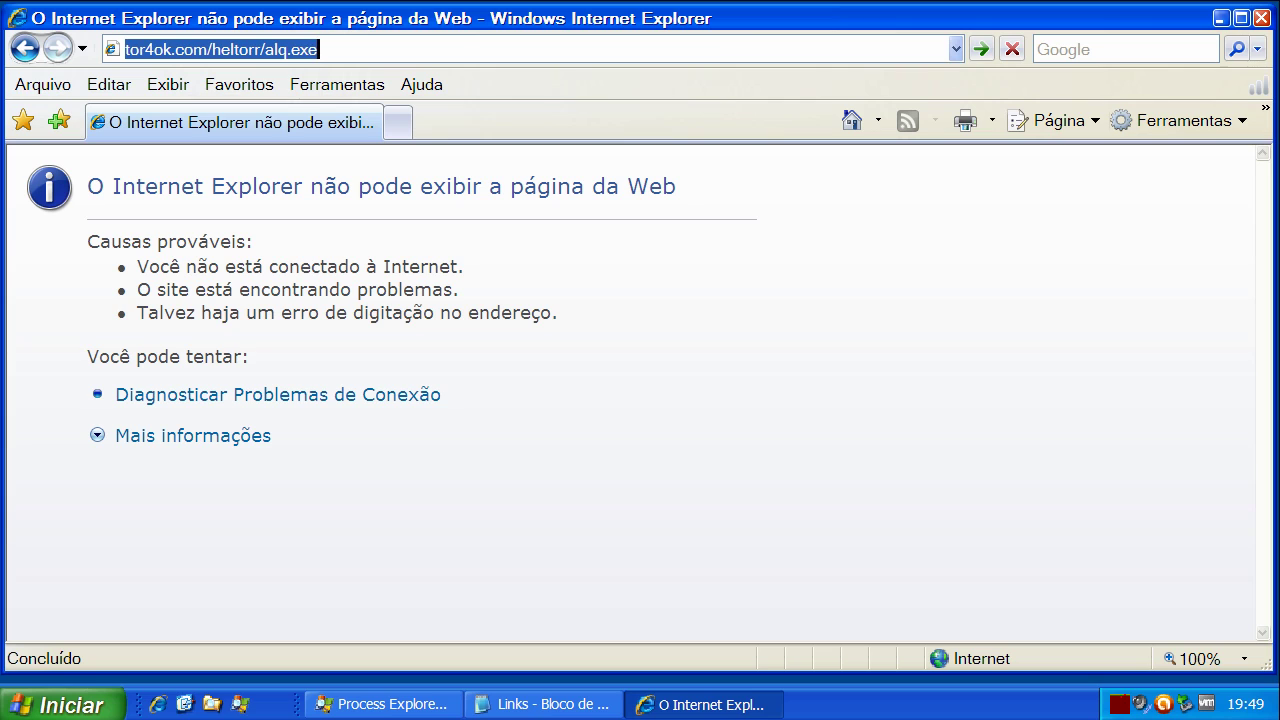
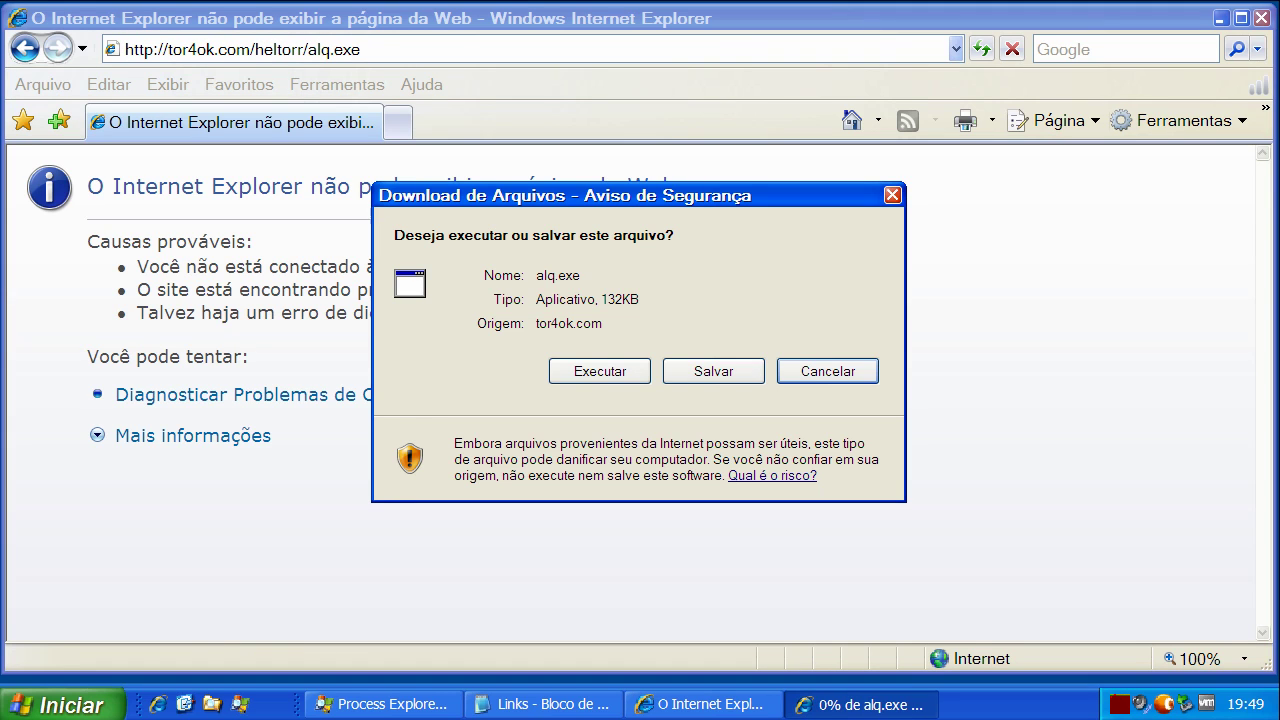
pyautogui.click(599, 371)
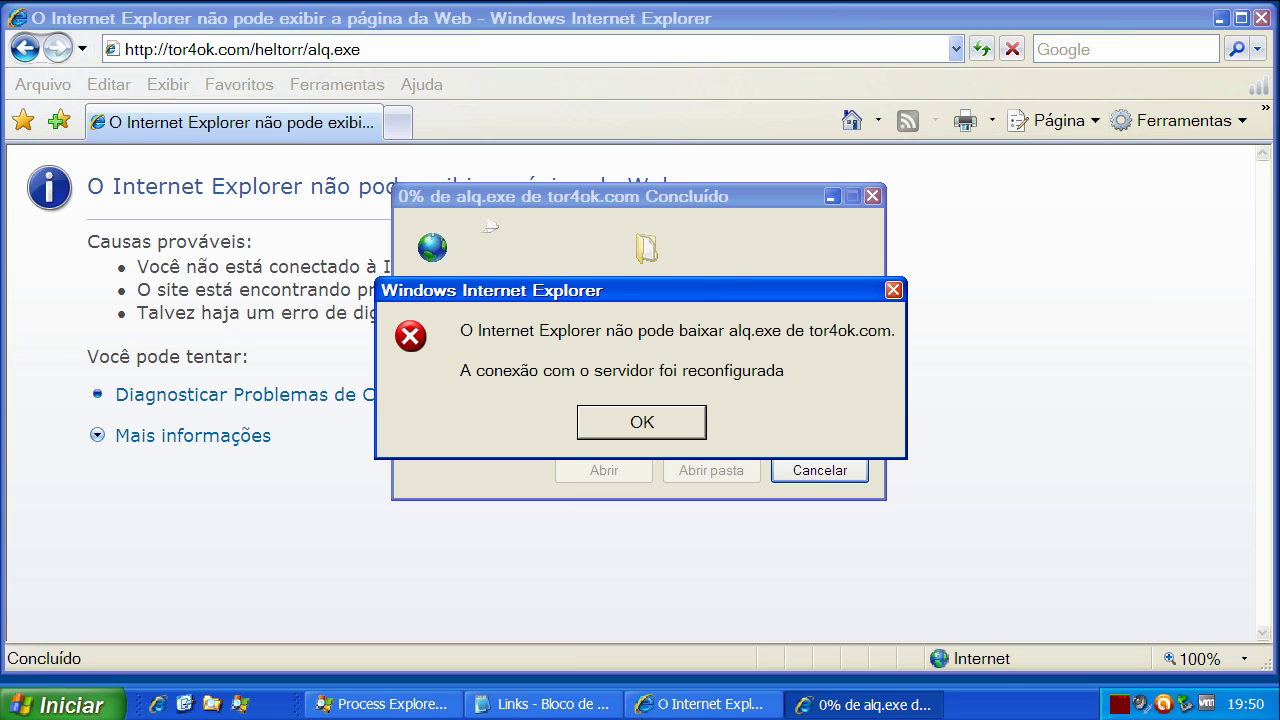
pyautogui.click(641, 422)
# Open the bigupdaters.ru link ending in 14iAcR.exe from the Links file in Internet Explorer, closing the Links file and finally the browser
pyautogui.click(543, 704)
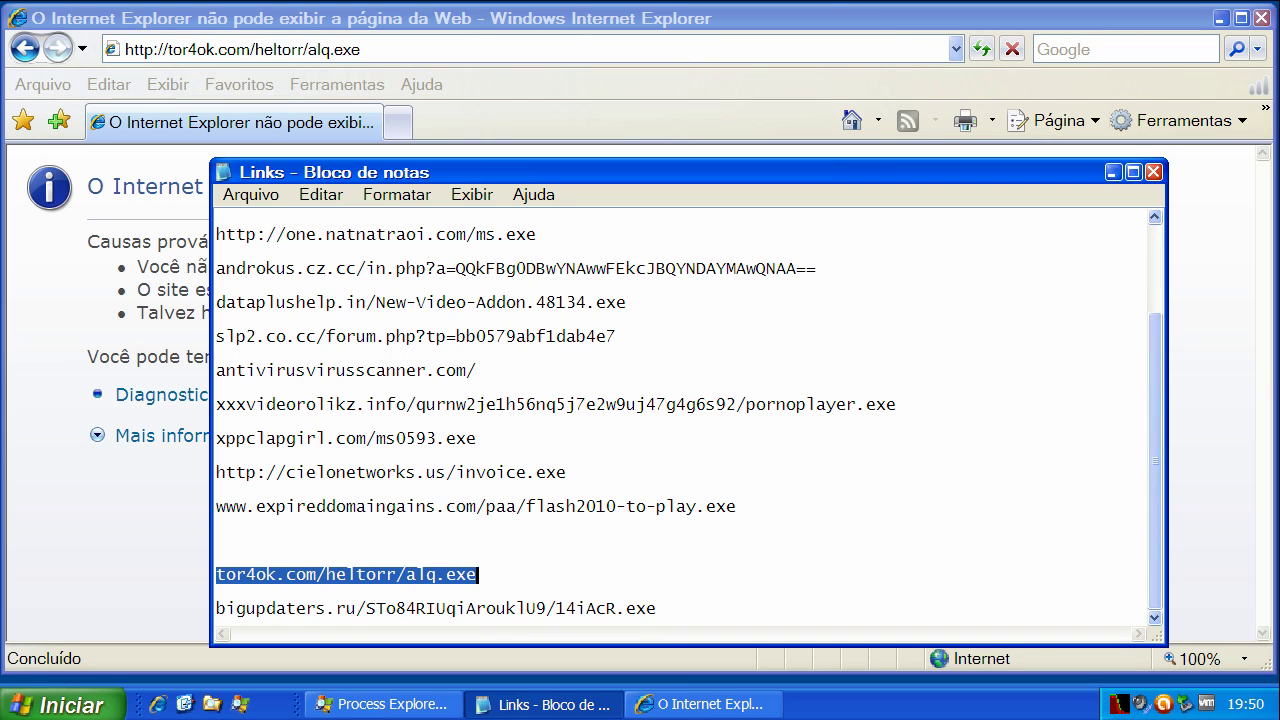
pyautogui.moveTo(657, 609); pyautogui.dragTo(216, 609)
pyautogui.rightClick(264, 612)
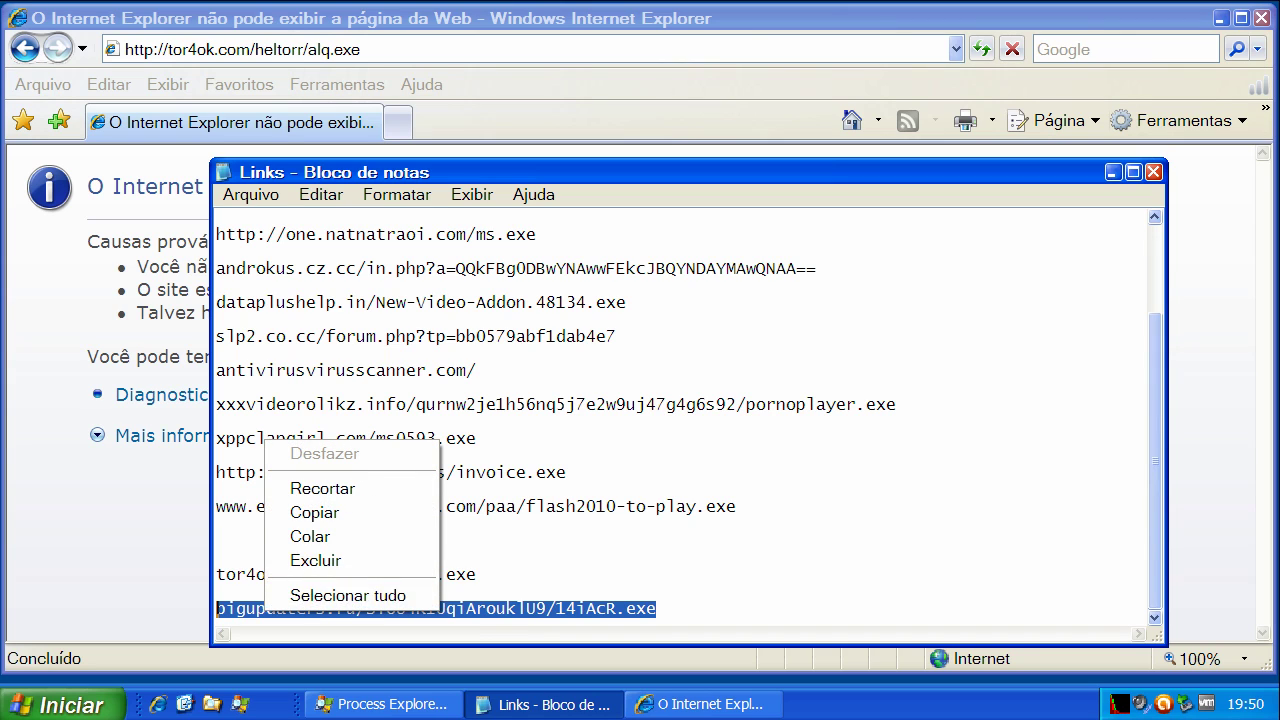
pyautogui.click(300, 512)
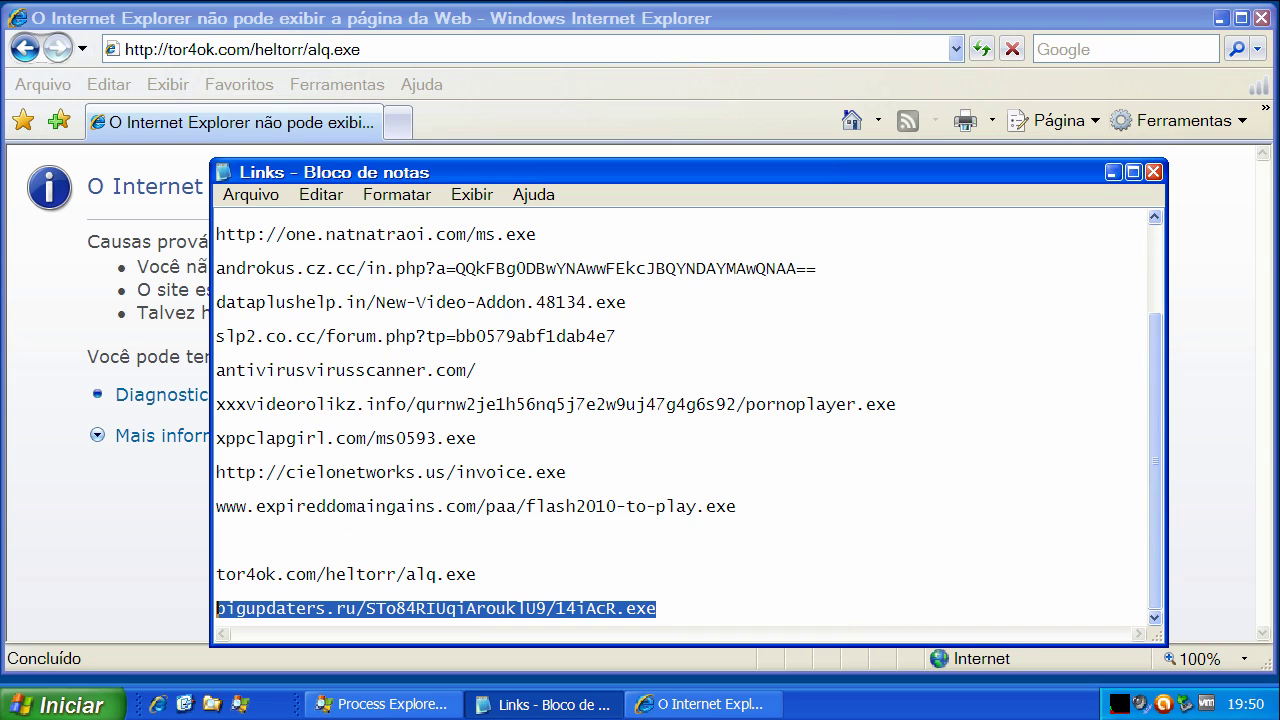
pyautogui.click(1153, 172)
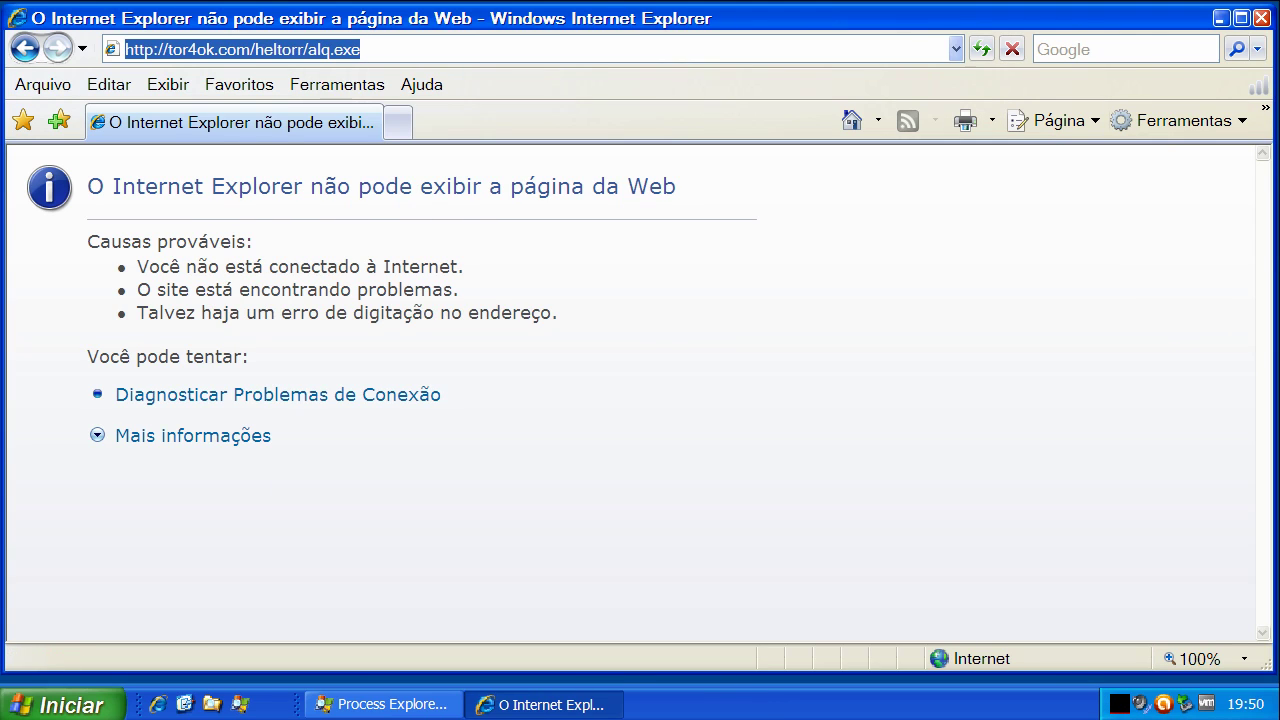
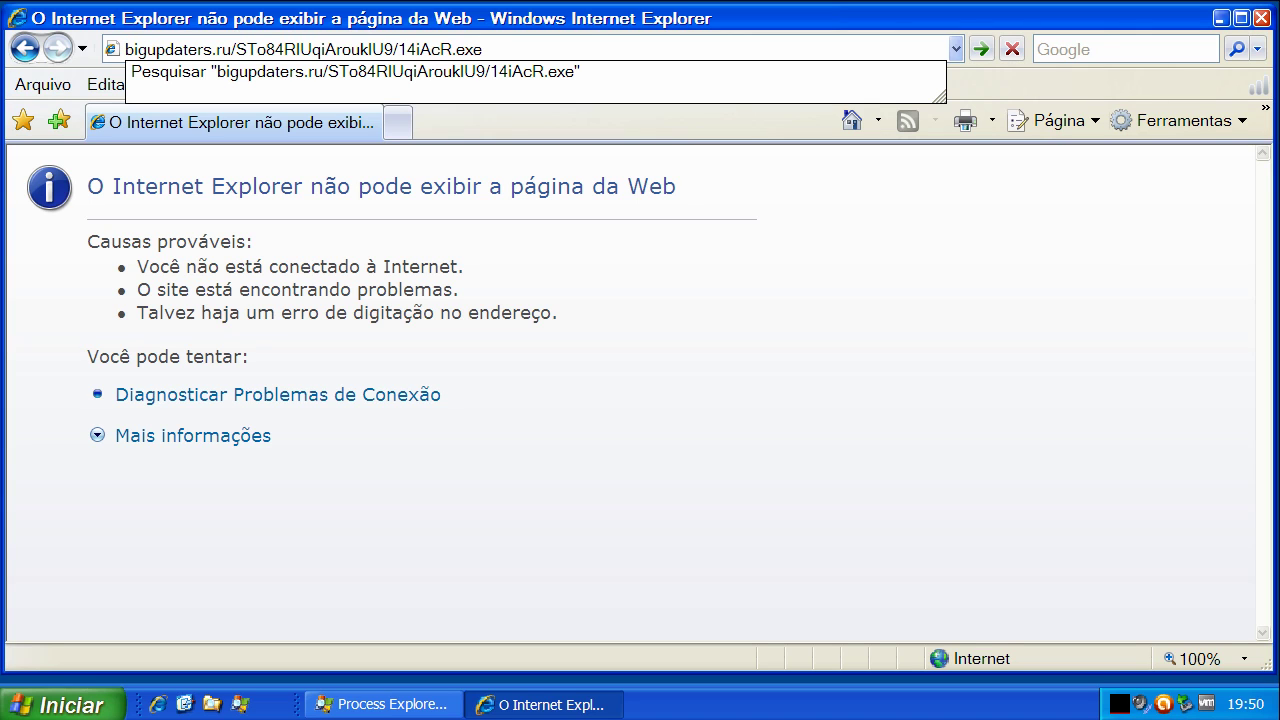
pyautogui.press('Return')
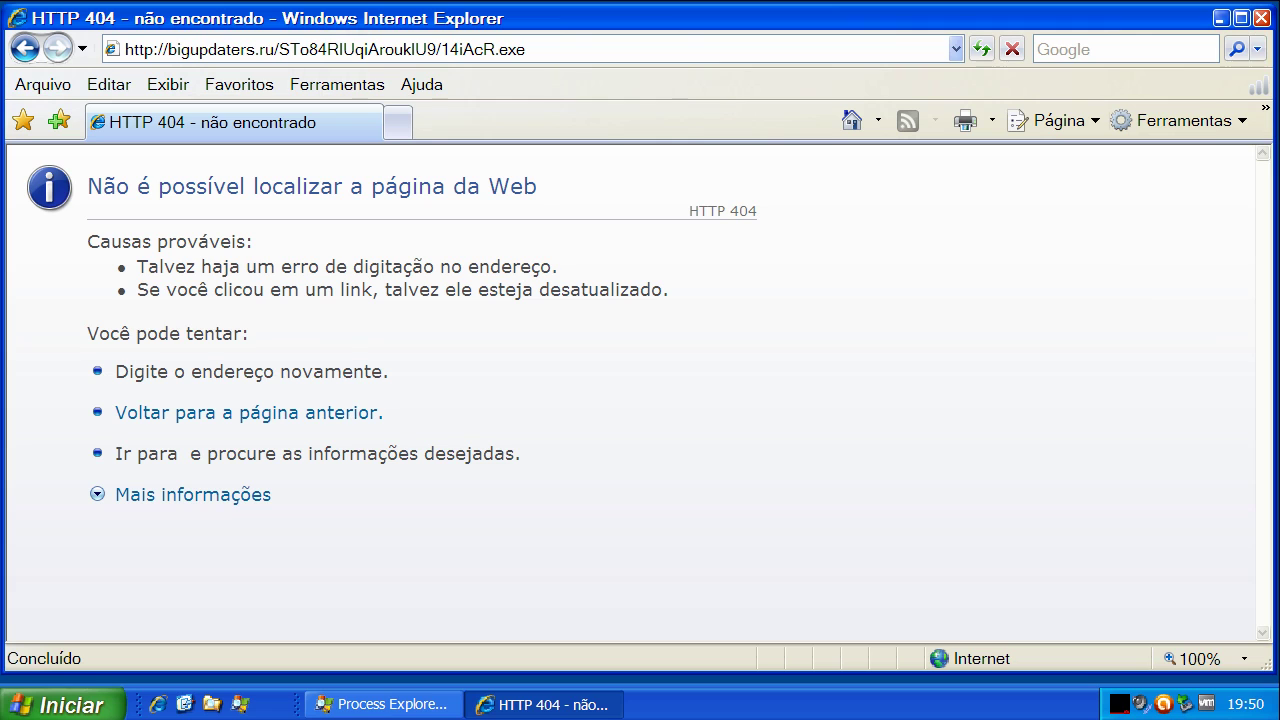
pyautogui.click(1262, 17)
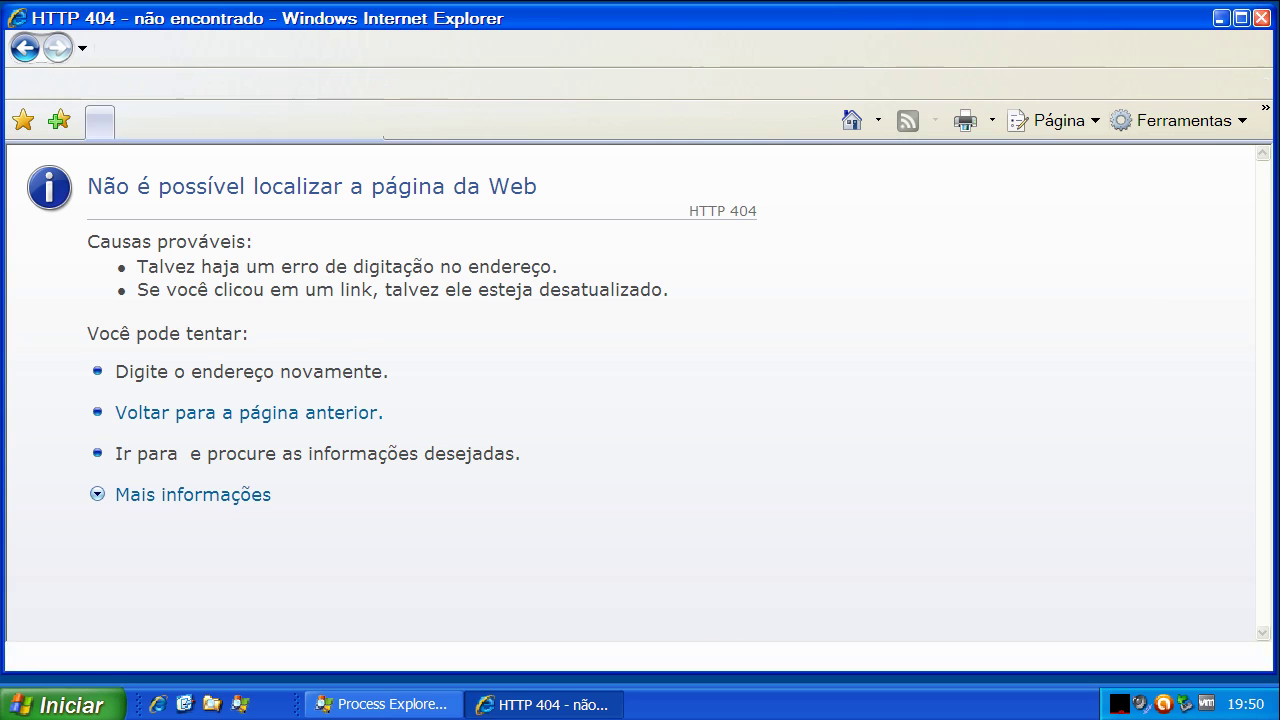
# Open avast! Internet Security and run the full system scan (Escaneamento completo do sistema)
pyautogui.click(1163, 704)
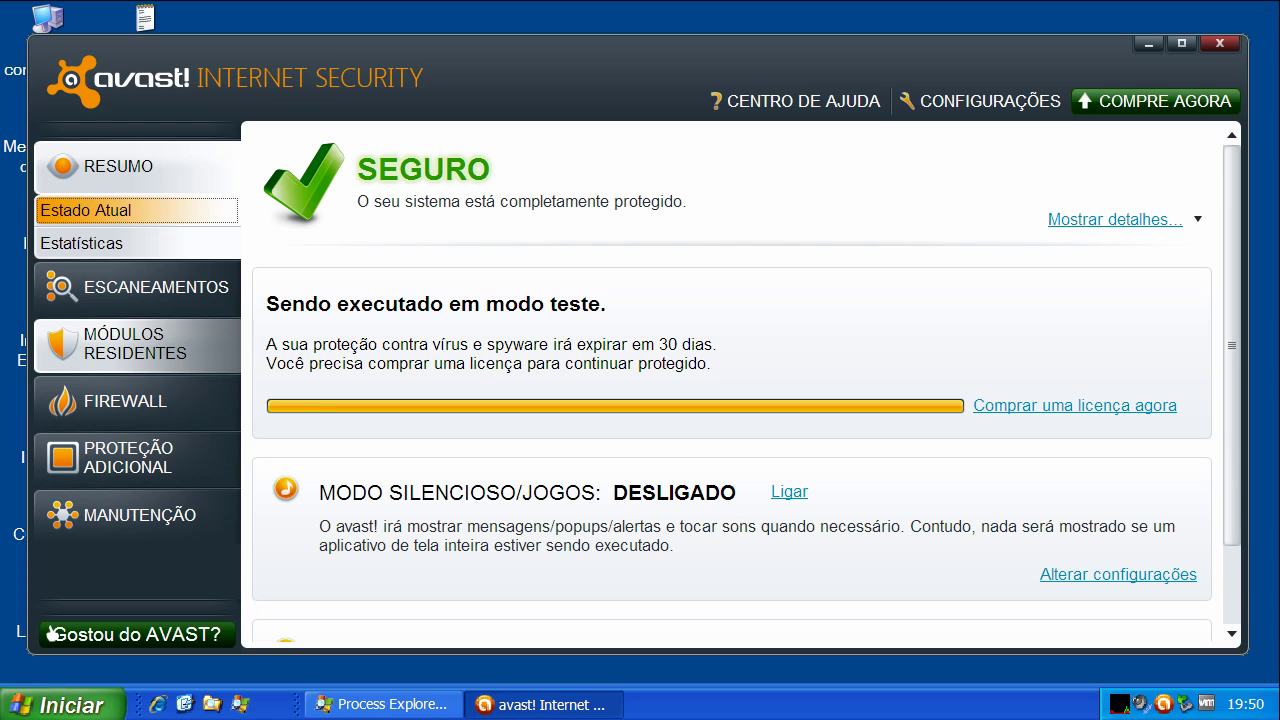
pyautogui.click(150, 287)
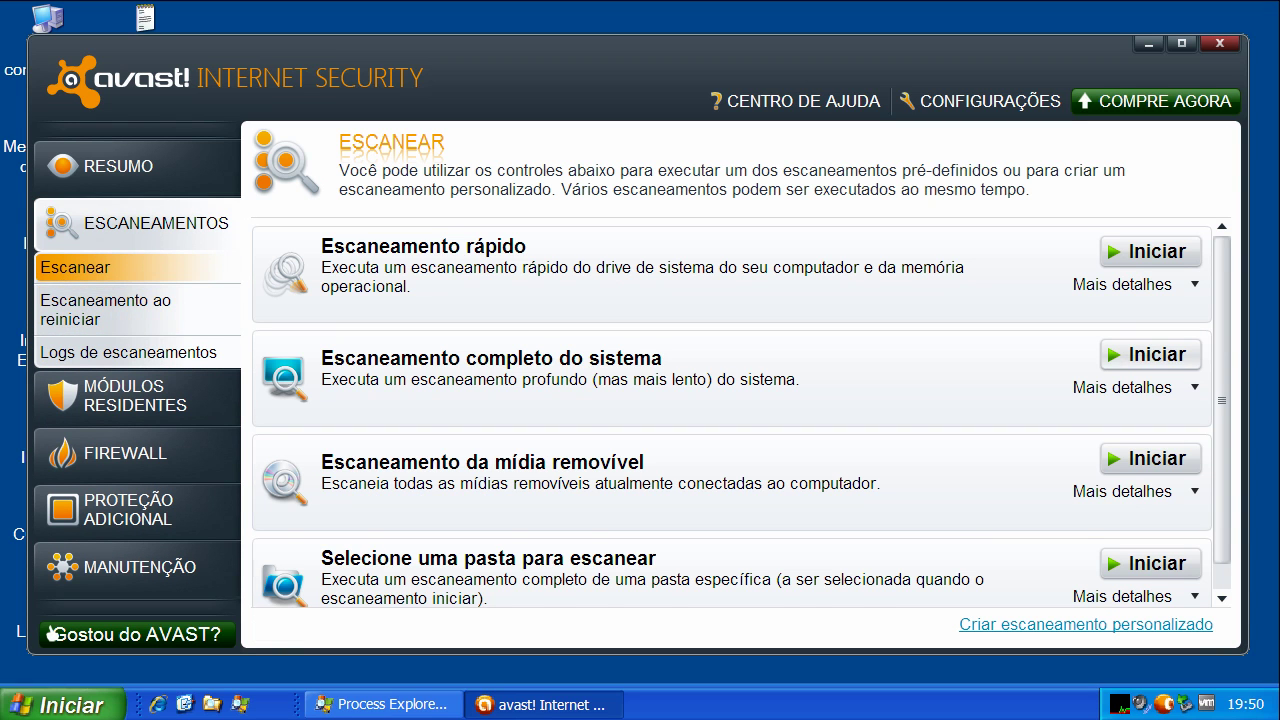
pyautogui.click(1150, 354)
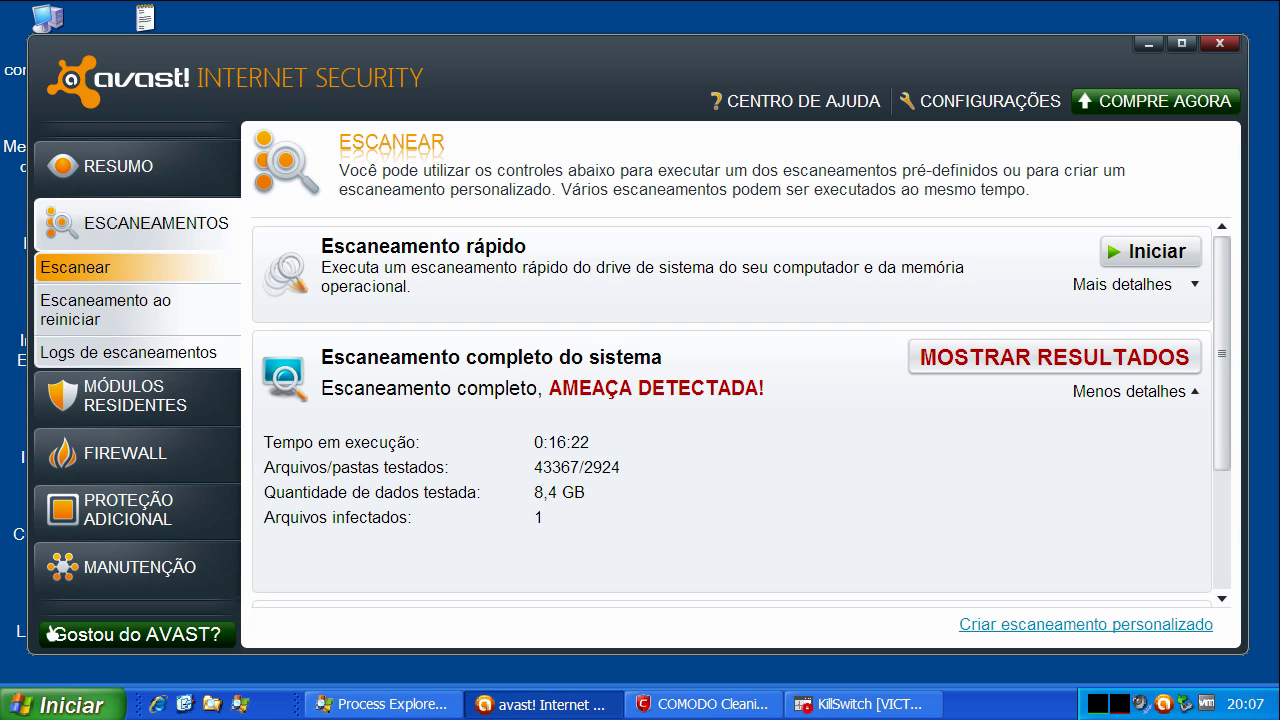
# Open the avast! scan results, widen the file name and status columns, and move the detected alq[1].exe to quarantine, closing the results
pyautogui.click(1054, 357)
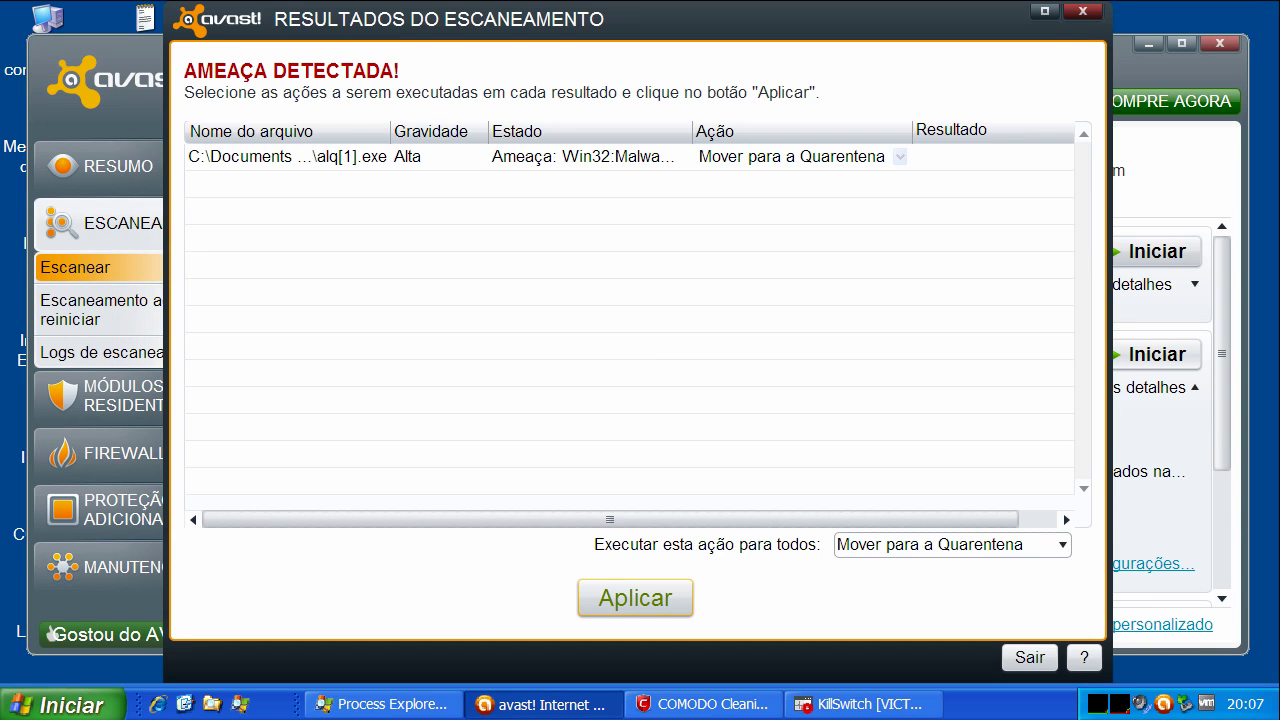
pyautogui.moveTo(390, 131); pyautogui.dragTo(636, 131)
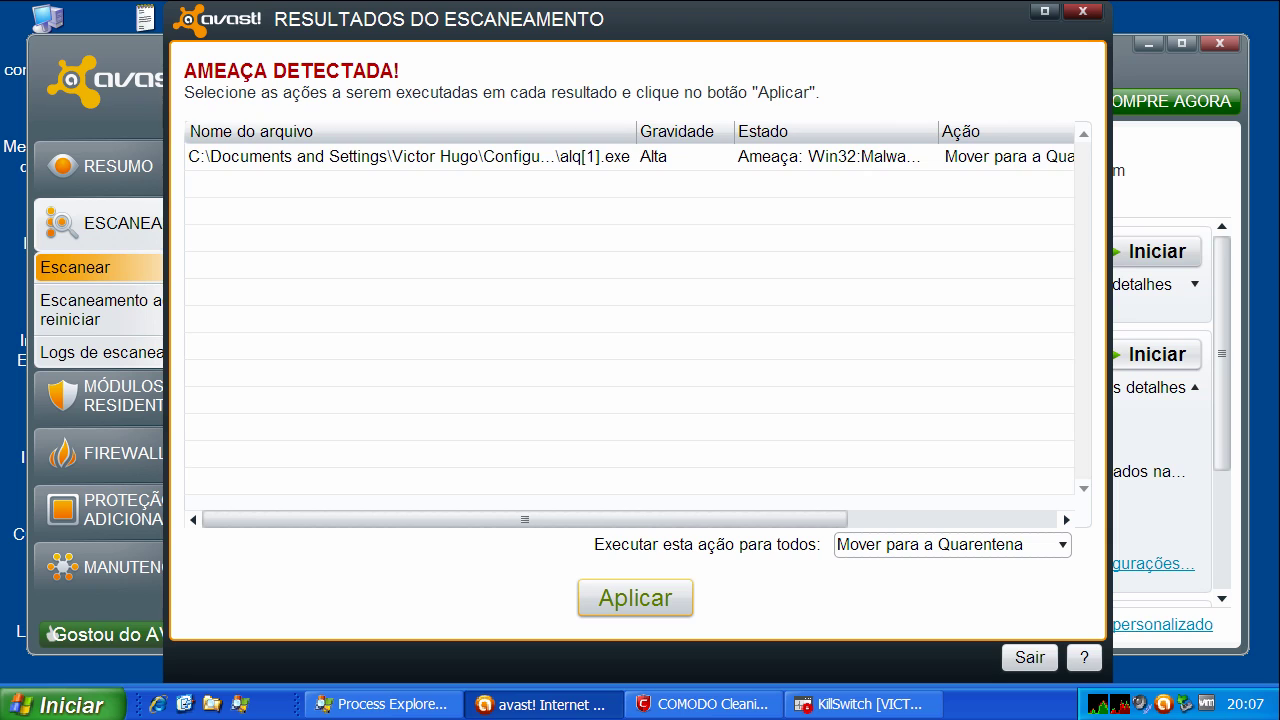
pyautogui.click(620, 157)
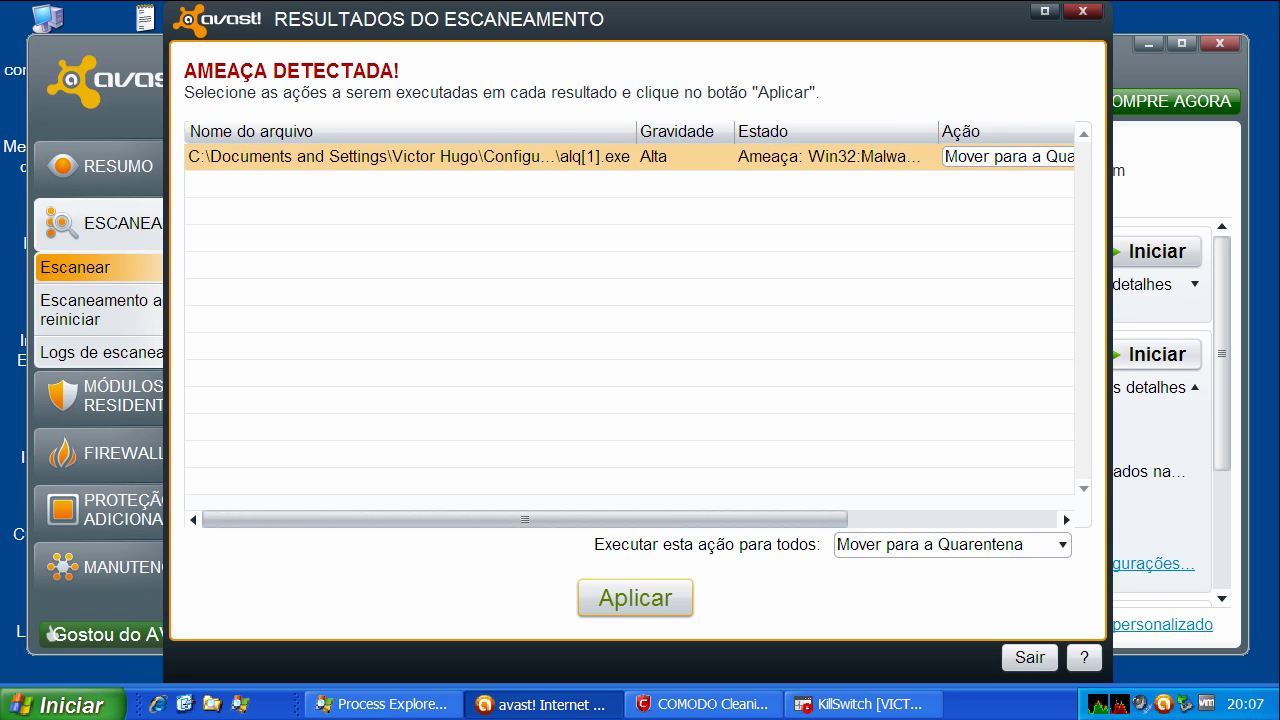
pyautogui.moveTo(700, 519); pyautogui.dragTo(834, 519)
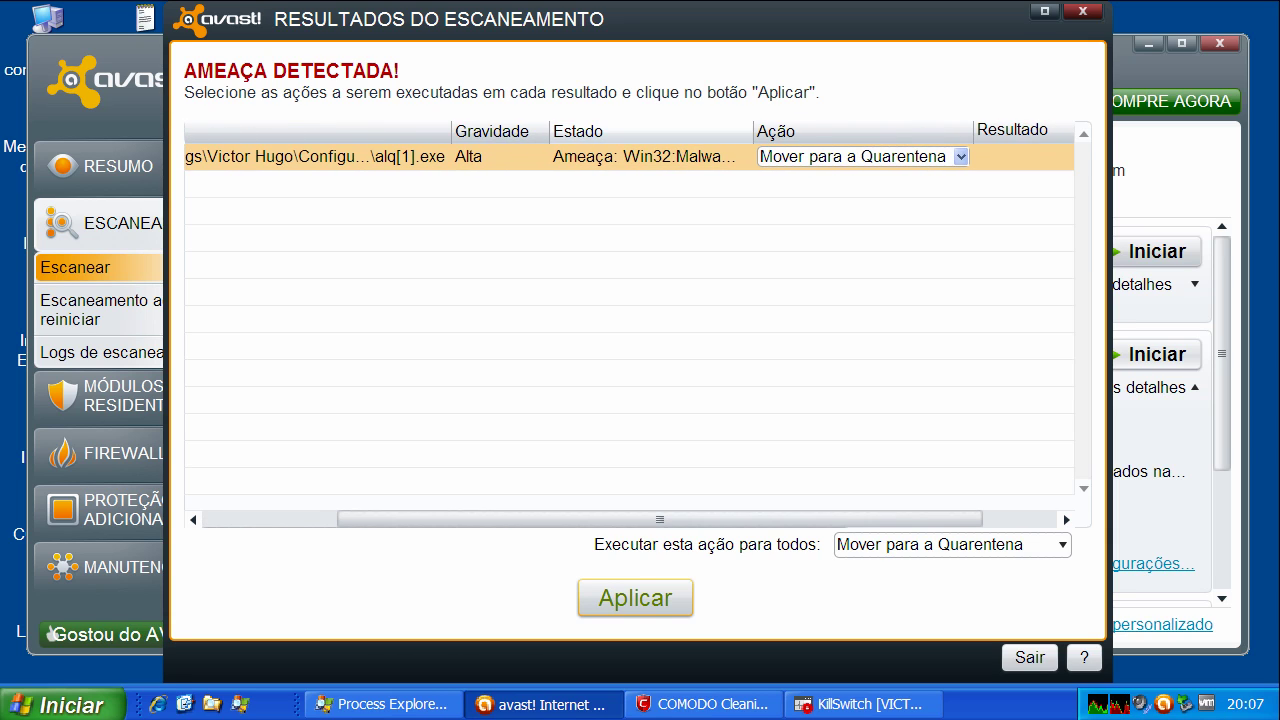
pyautogui.moveTo(753, 131); pyautogui.dragTo(817, 131)
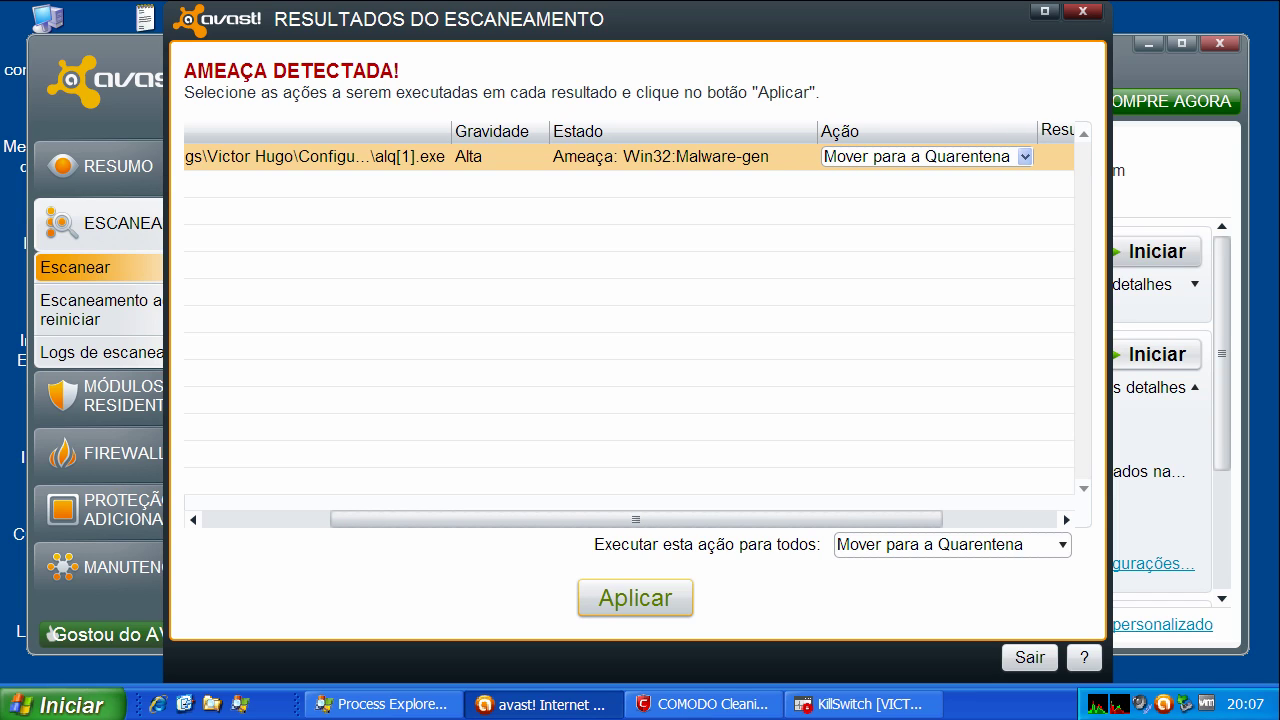
pyautogui.click(635, 598)
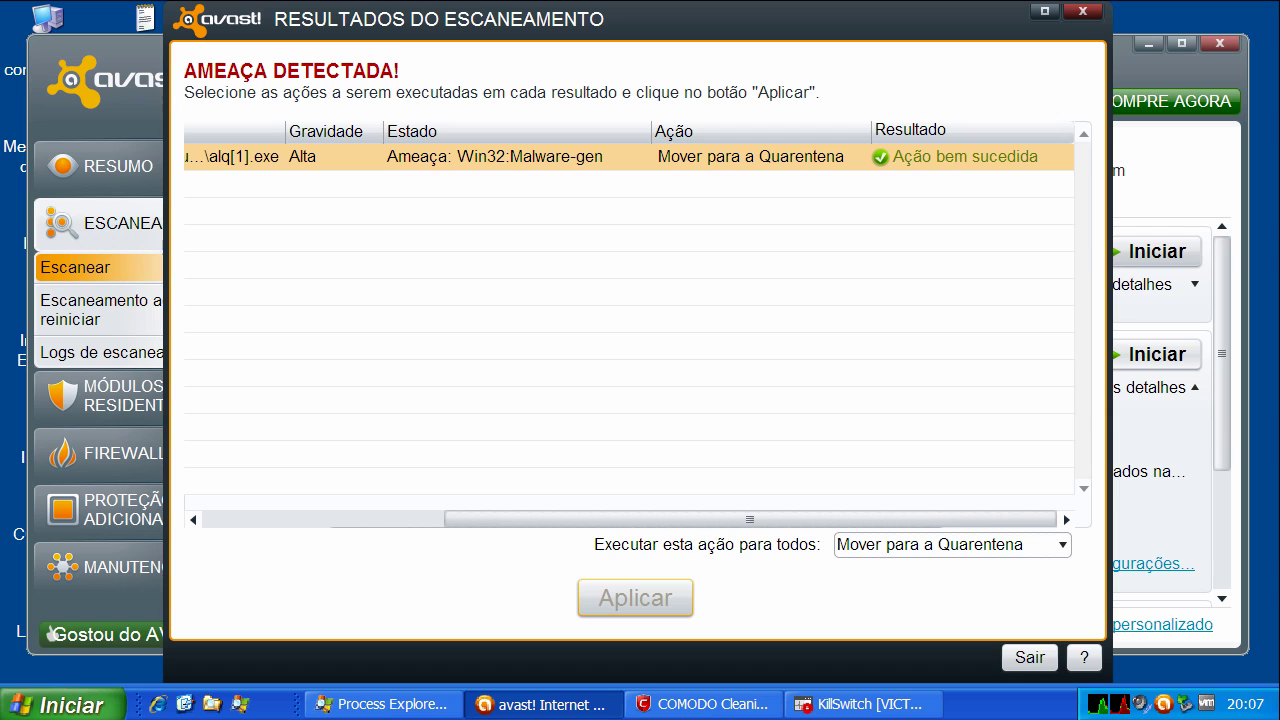
pyautogui.click(1030, 658)
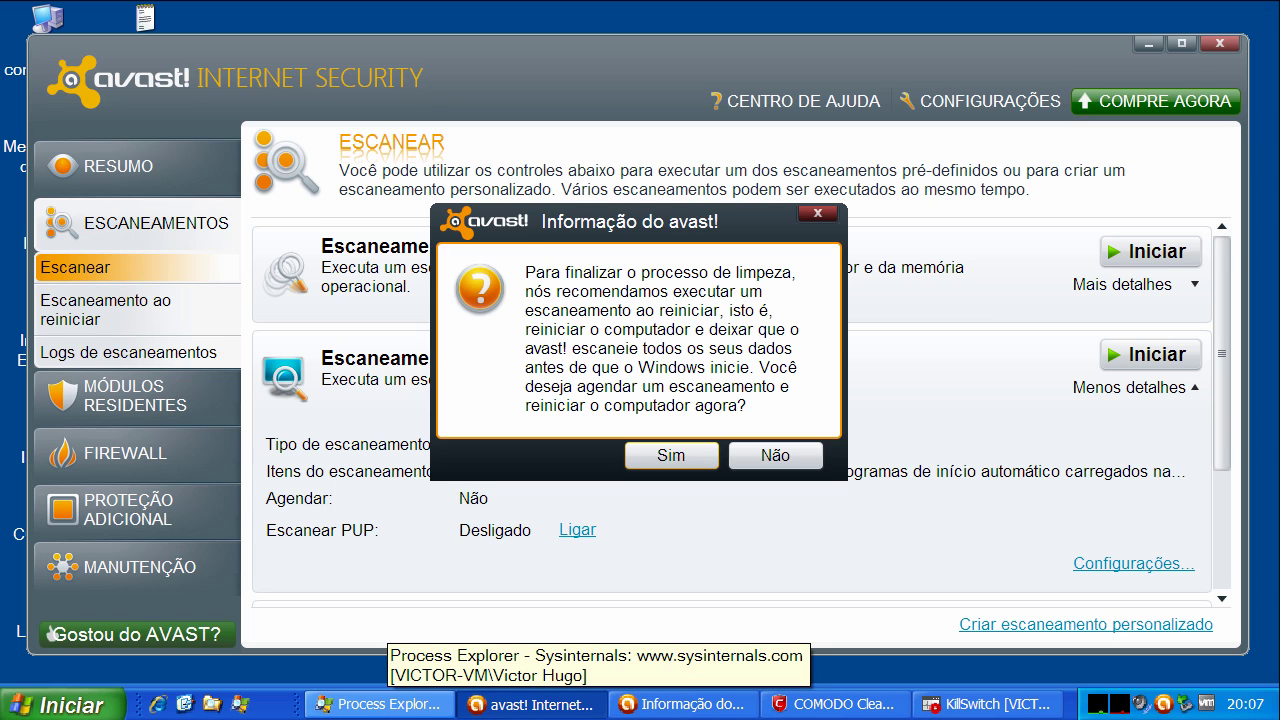
# Examine the iirqln.exe process in Process Explorer and its verdict in COMODO KillSwitch, closing KillSwitch
pyautogui.click(372, 704)
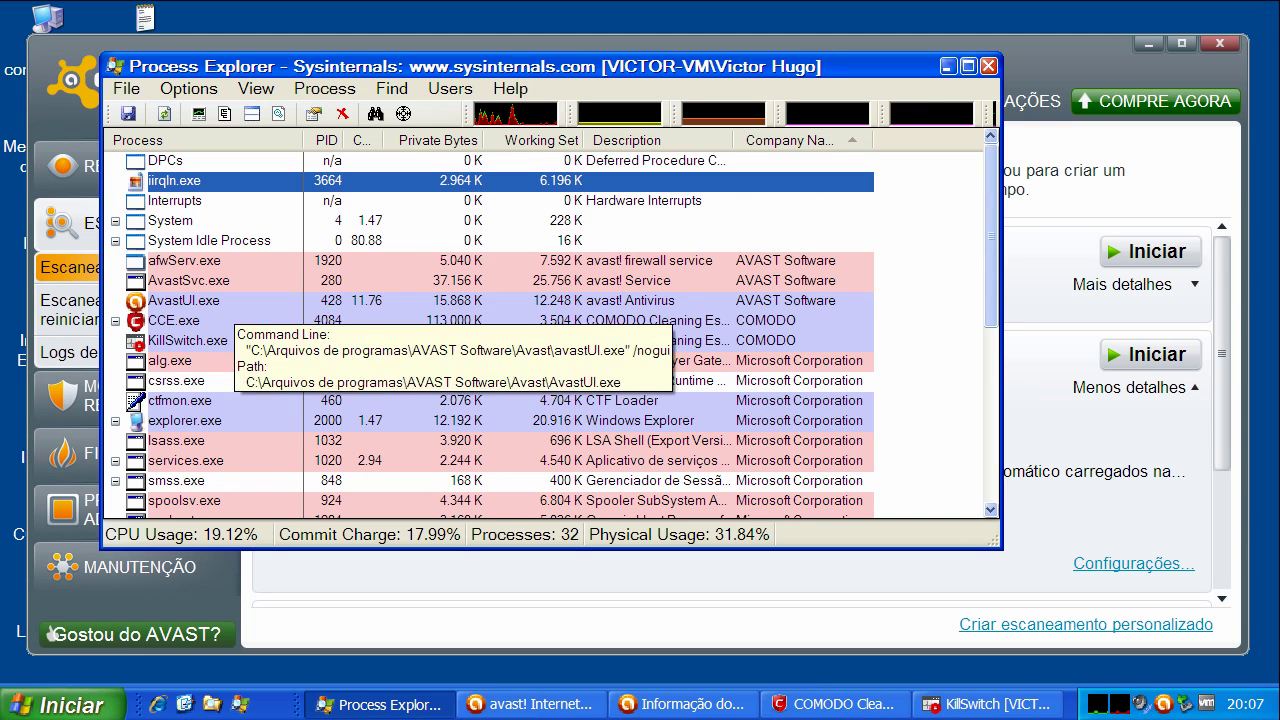
pyautogui.moveTo(163, 183)
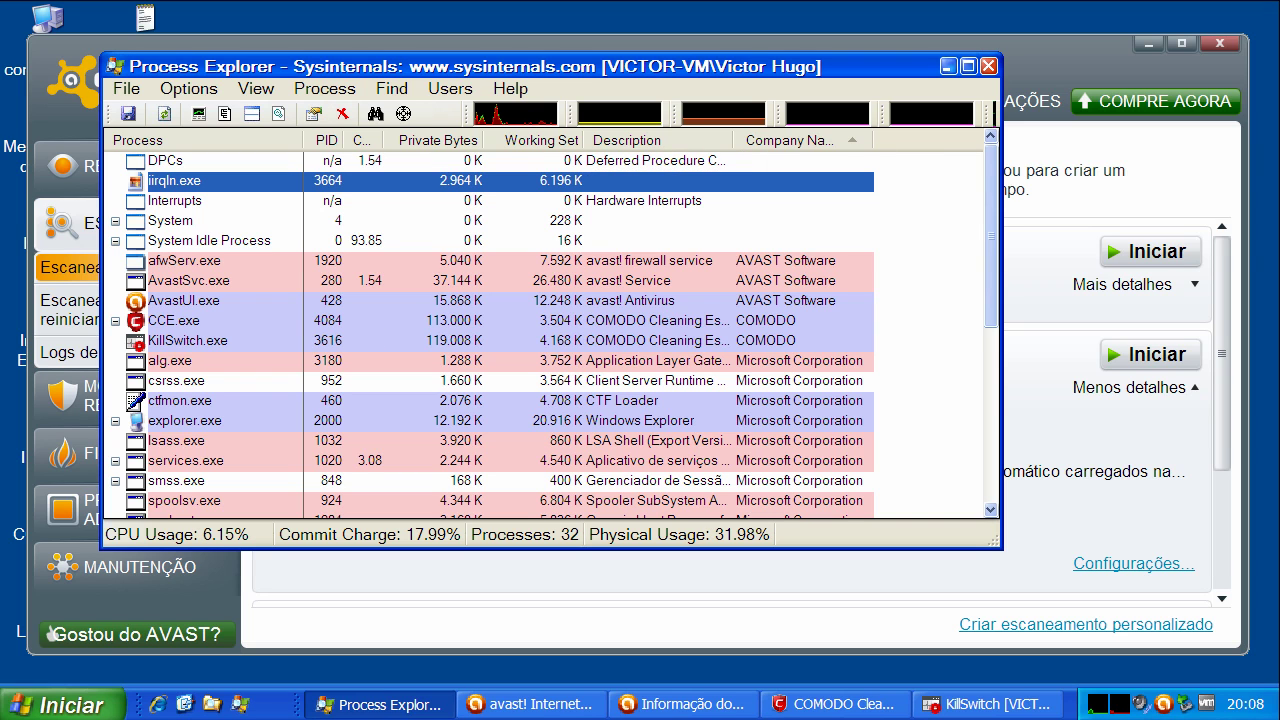
pyautogui.click(948, 66)
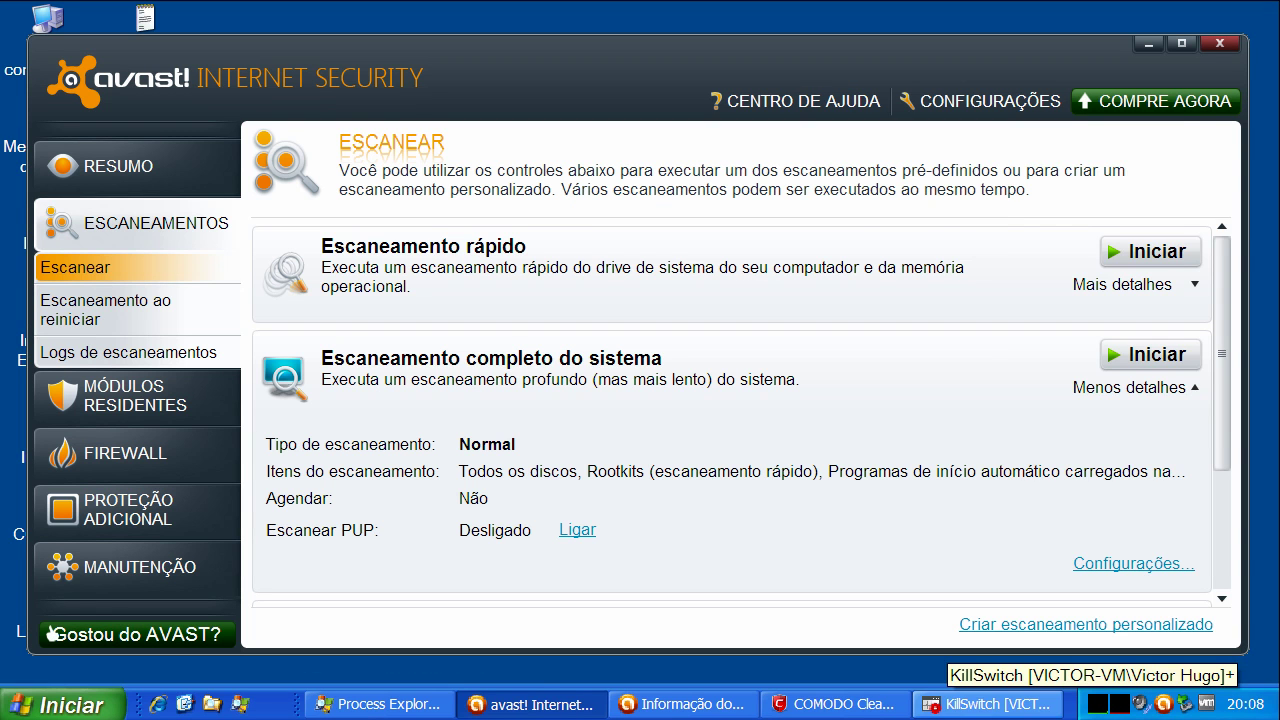
pyautogui.click(960, 703)
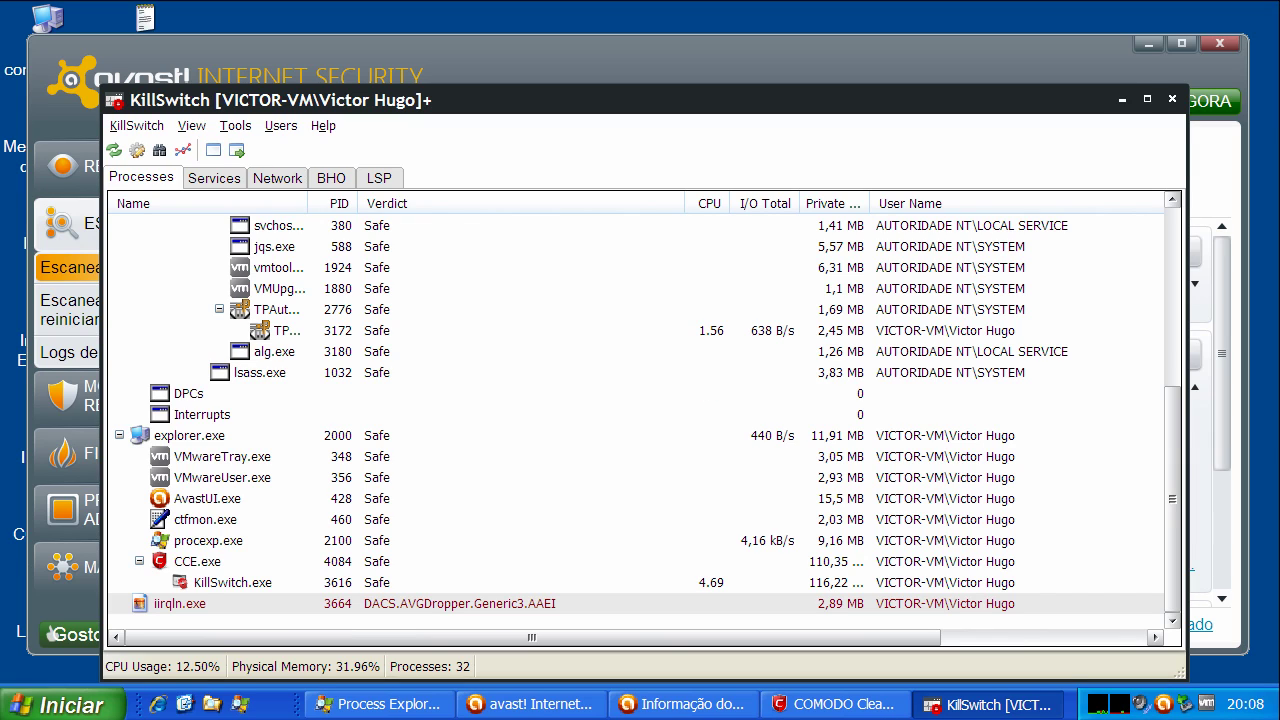
pyautogui.click(232, 583)
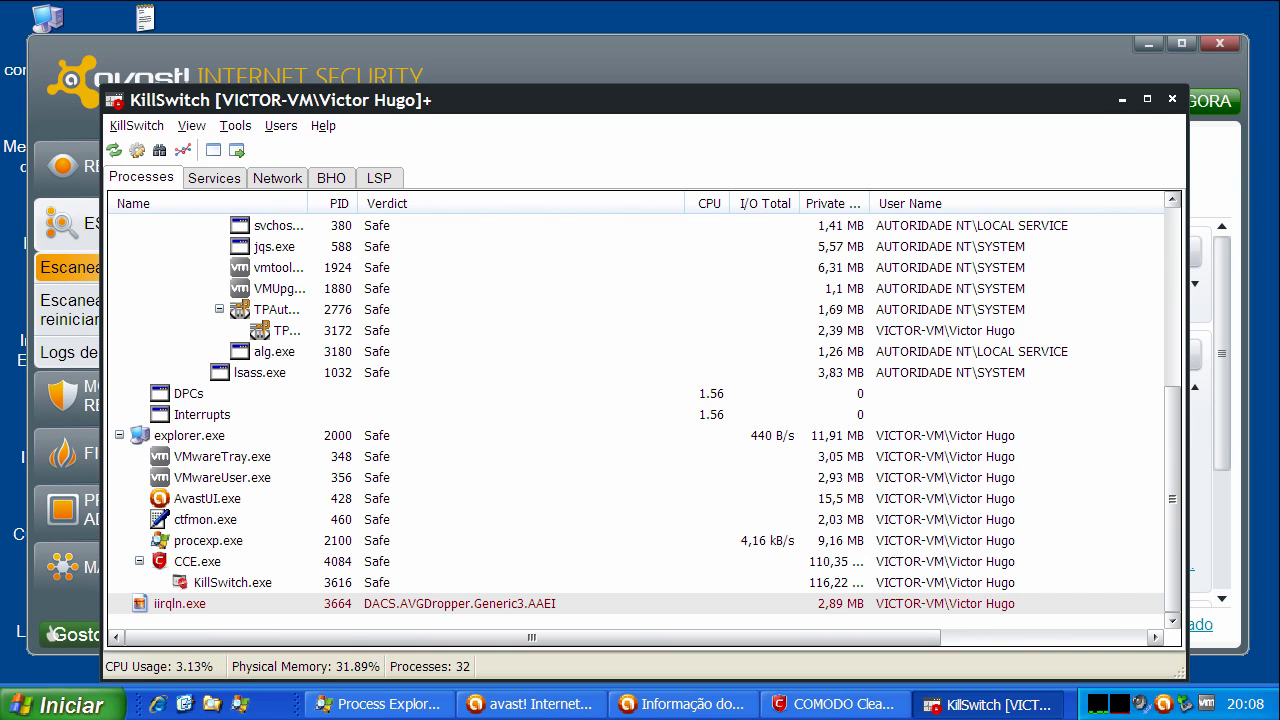
pyautogui.click(1172, 99)
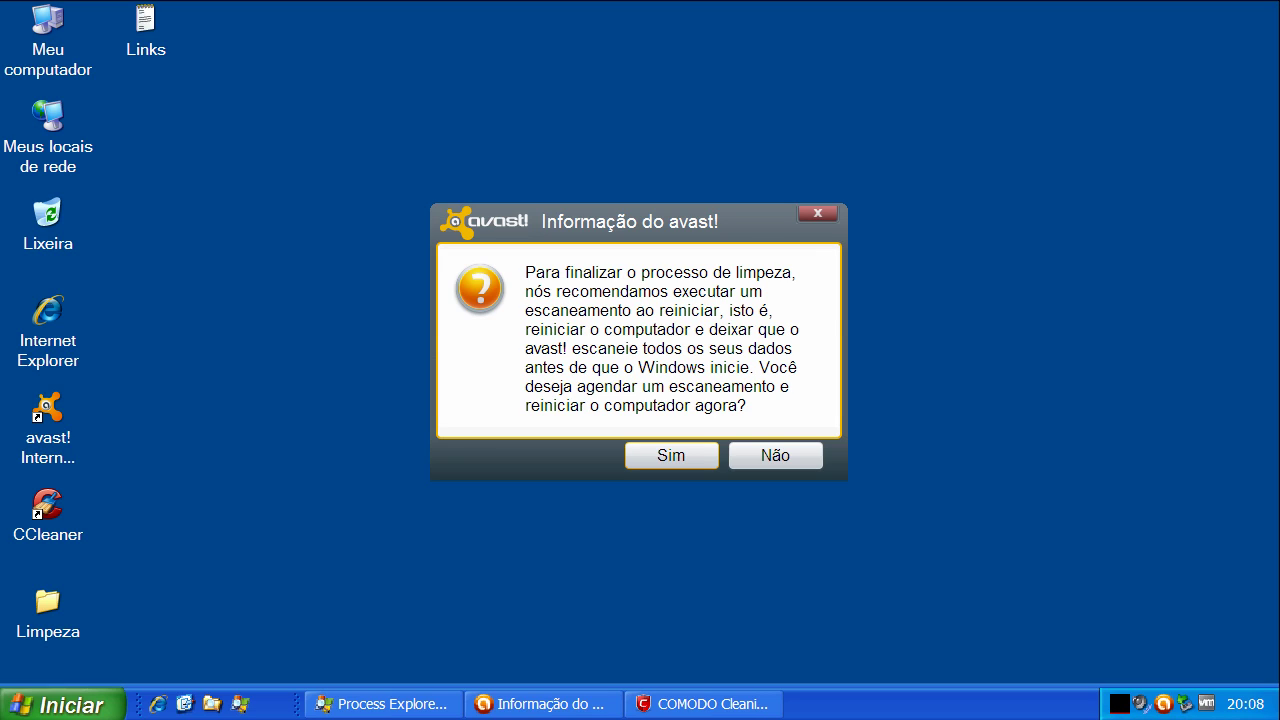
# Accept avast!'s boot-time scan with a restart, and run the CCleaner cleanup, closing CCleaner
pyautogui.press('Return')
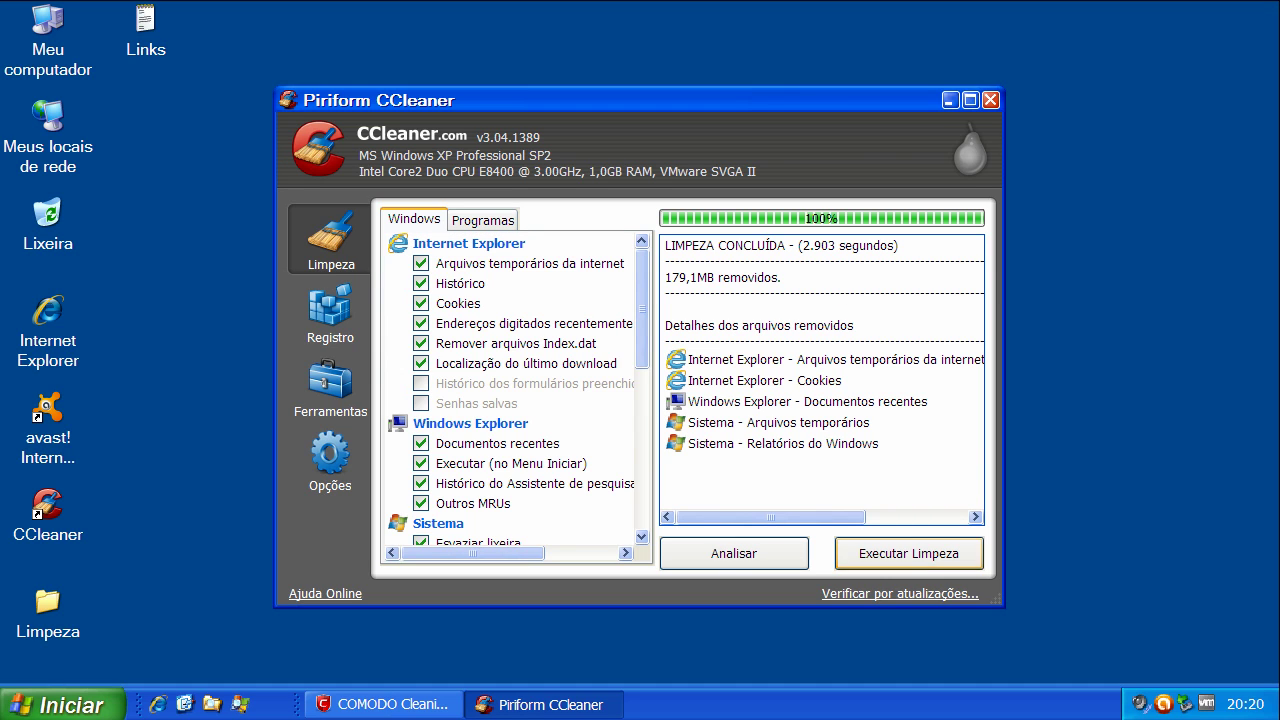
pyautogui.click(909, 553)
pyautogui.click(990, 100)
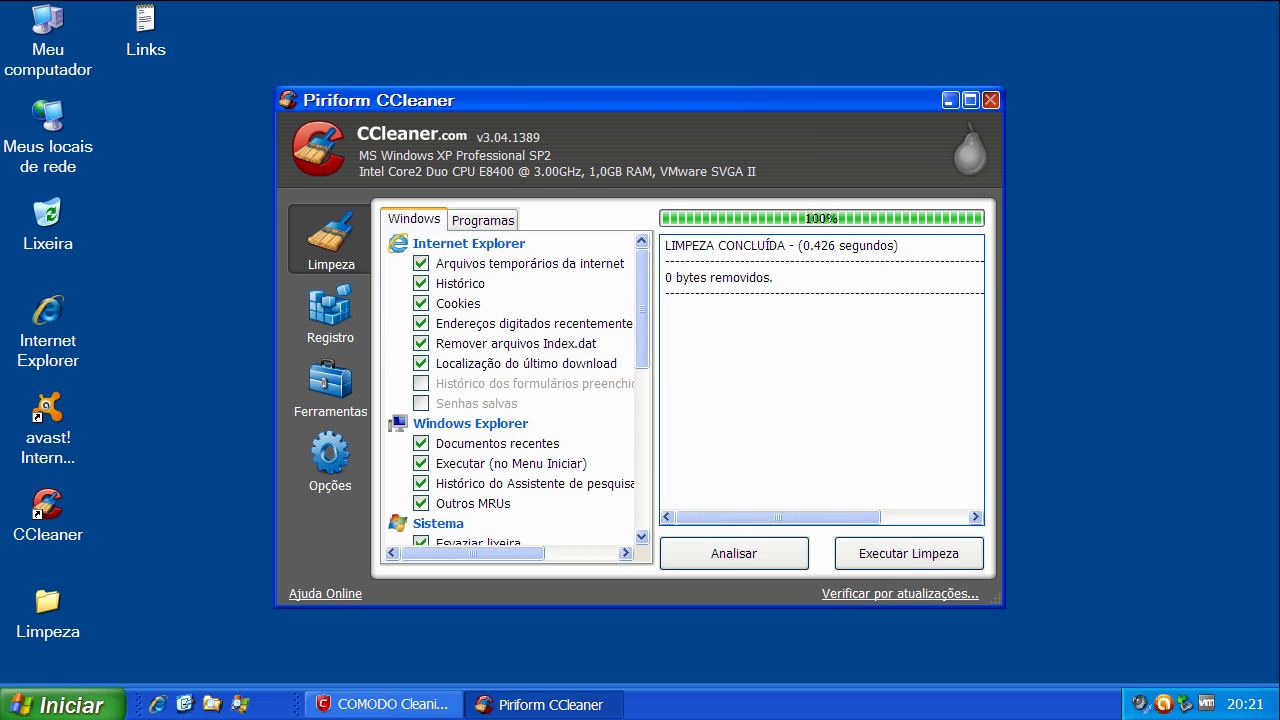
# Switch to COMODO Cleaning Essentials and start a full scan, agreeing to the restart for rootkit scanning
pyautogui.click(384, 704)
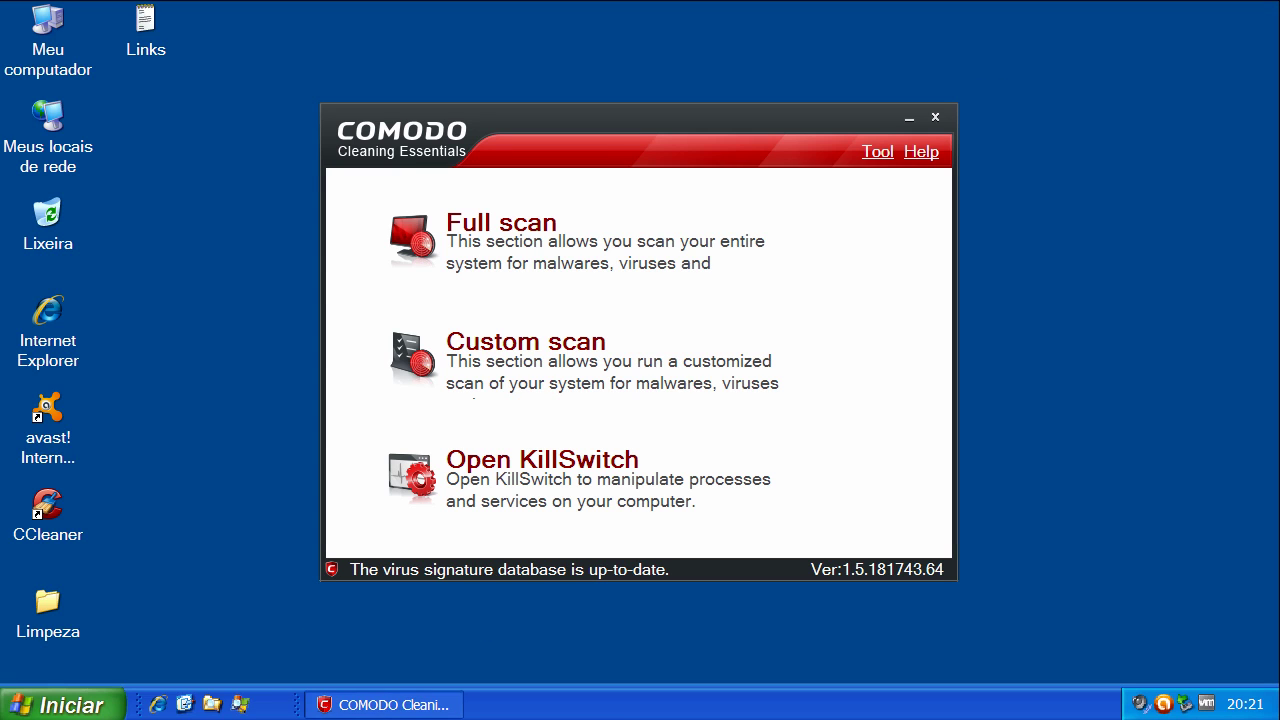
pyautogui.click(560, 236)
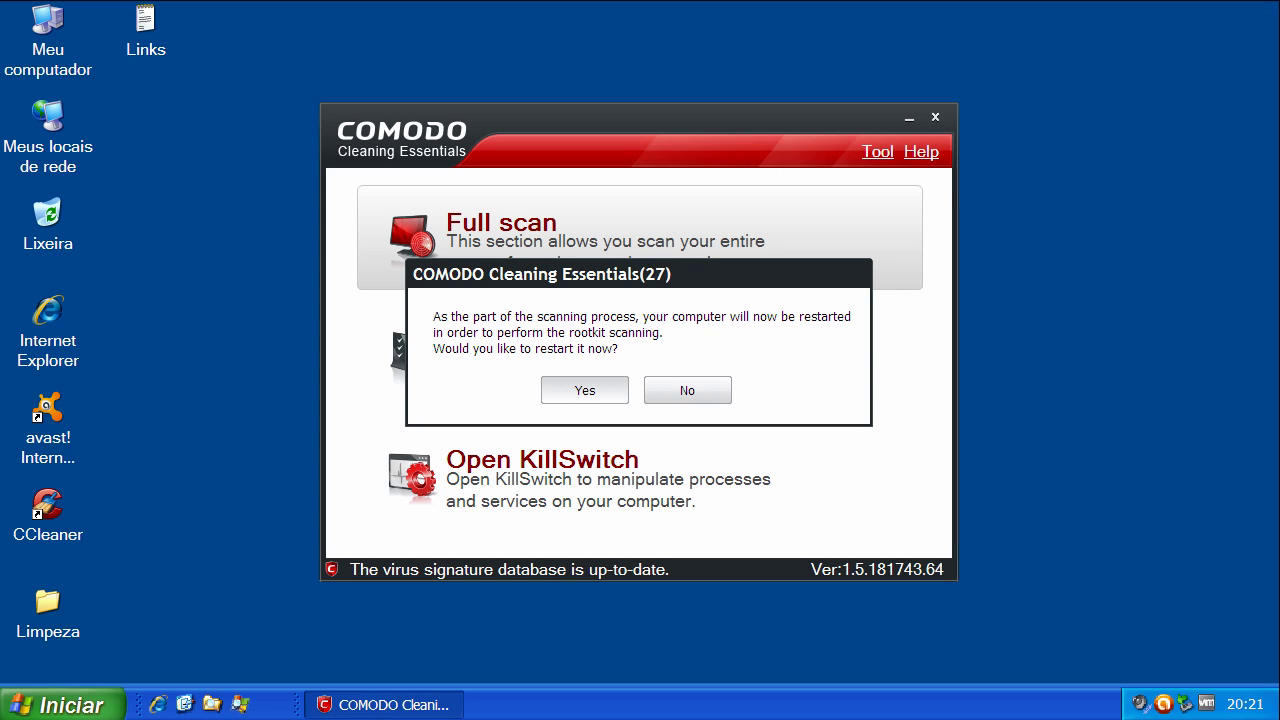
pyautogui.click(585, 390)
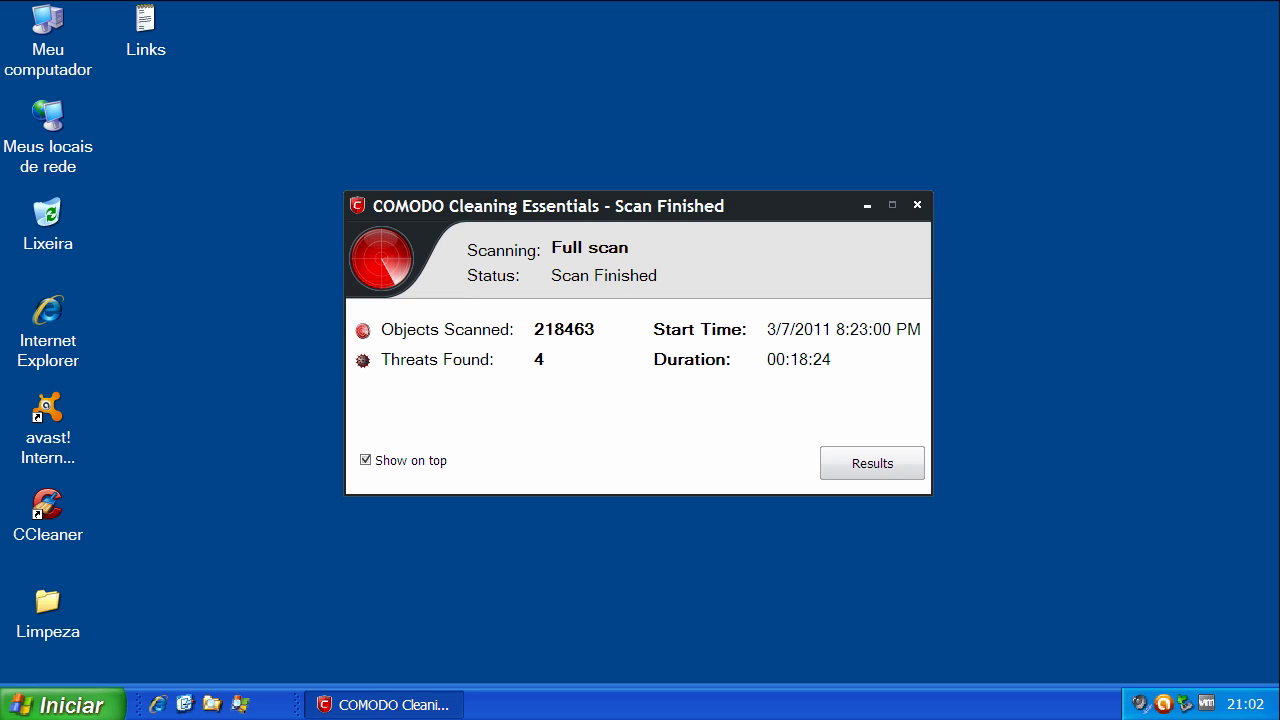
# Open the COMODO full scan results, widen the window and examine the Rootkit.HiddenDir, Modified.MBR and iirqln.exe detections
pyautogui.click(872, 463)
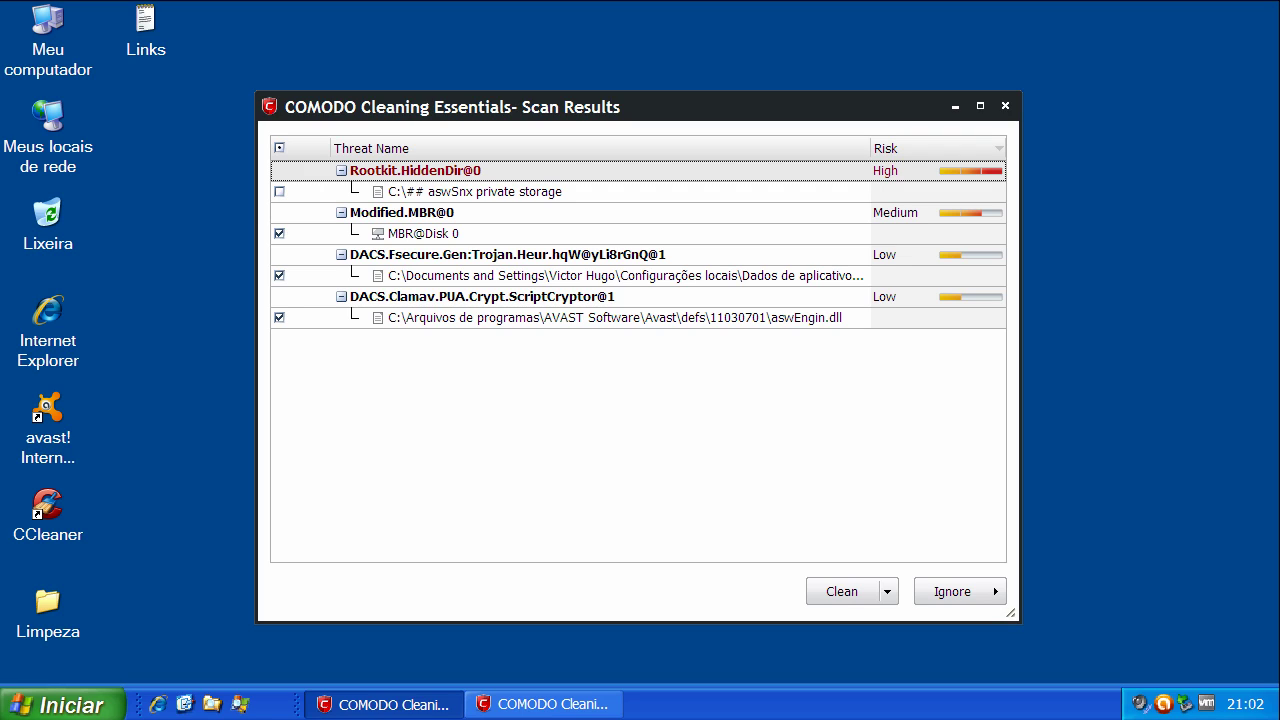
pyautogui.click(1167, 154)
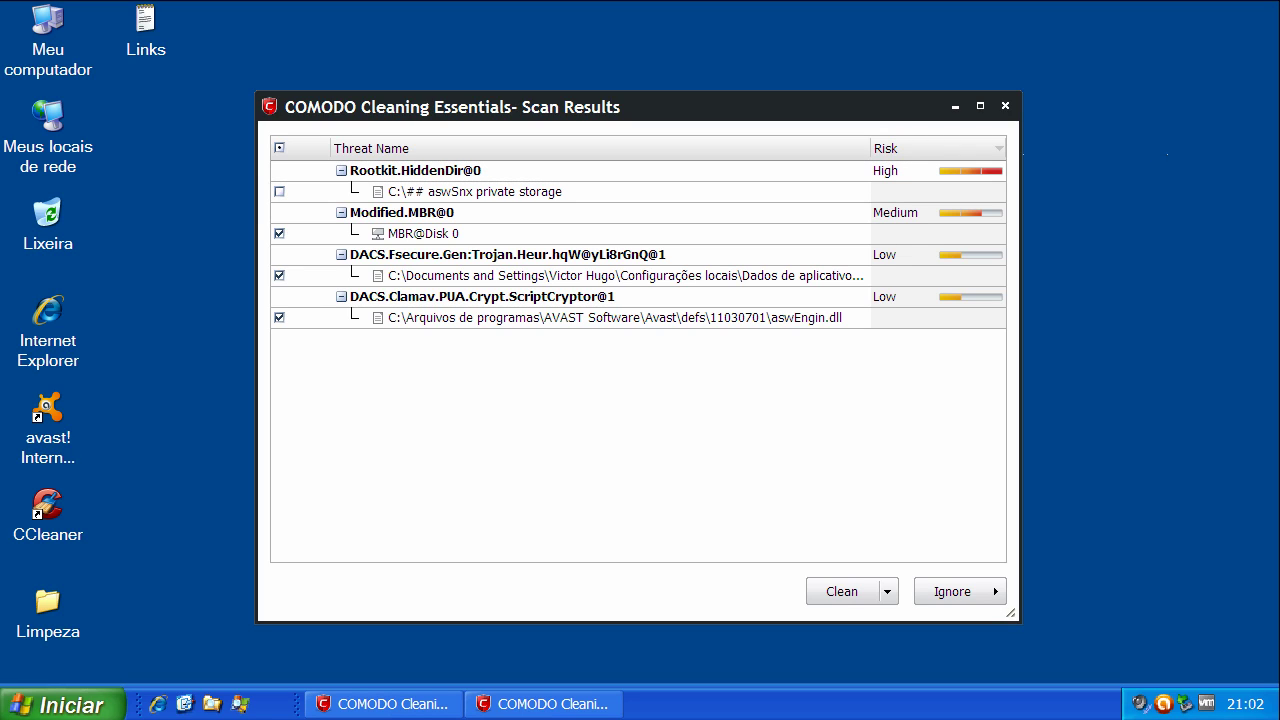
pyautogui.moveTo(1020, 300); pyautogui.dragTo(1176, 300)
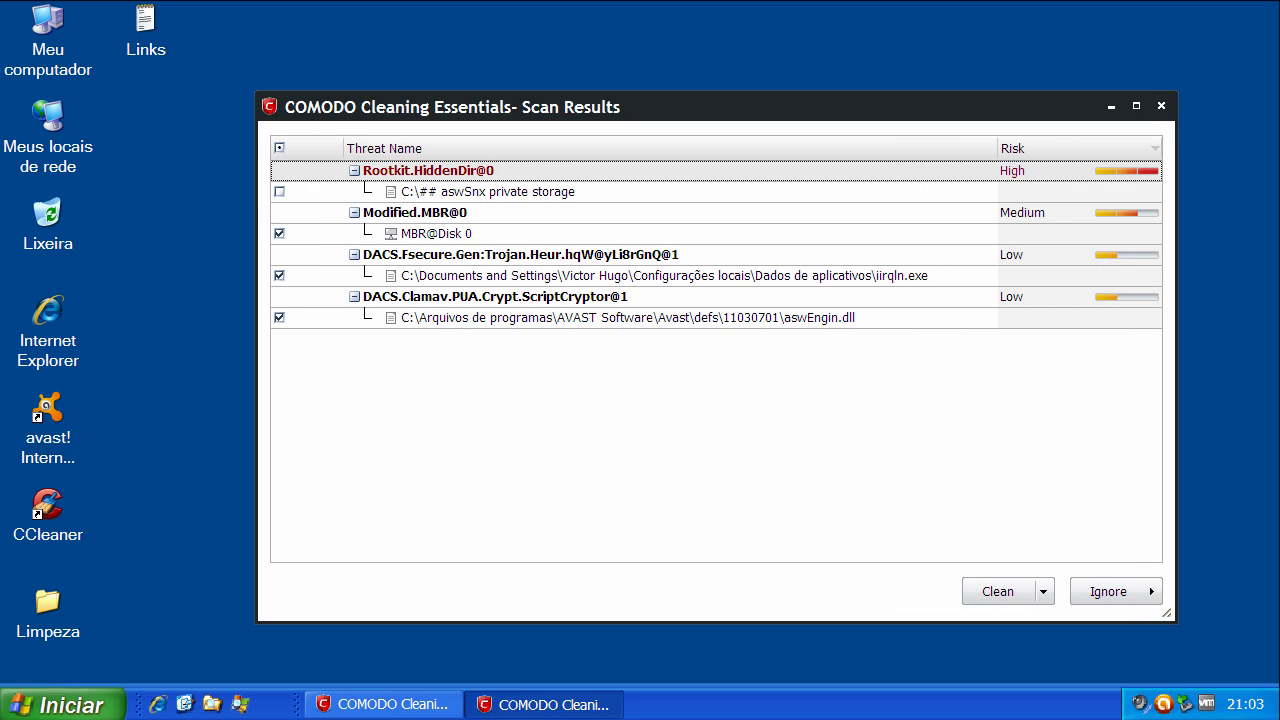
pyautogui.click(488, 191)
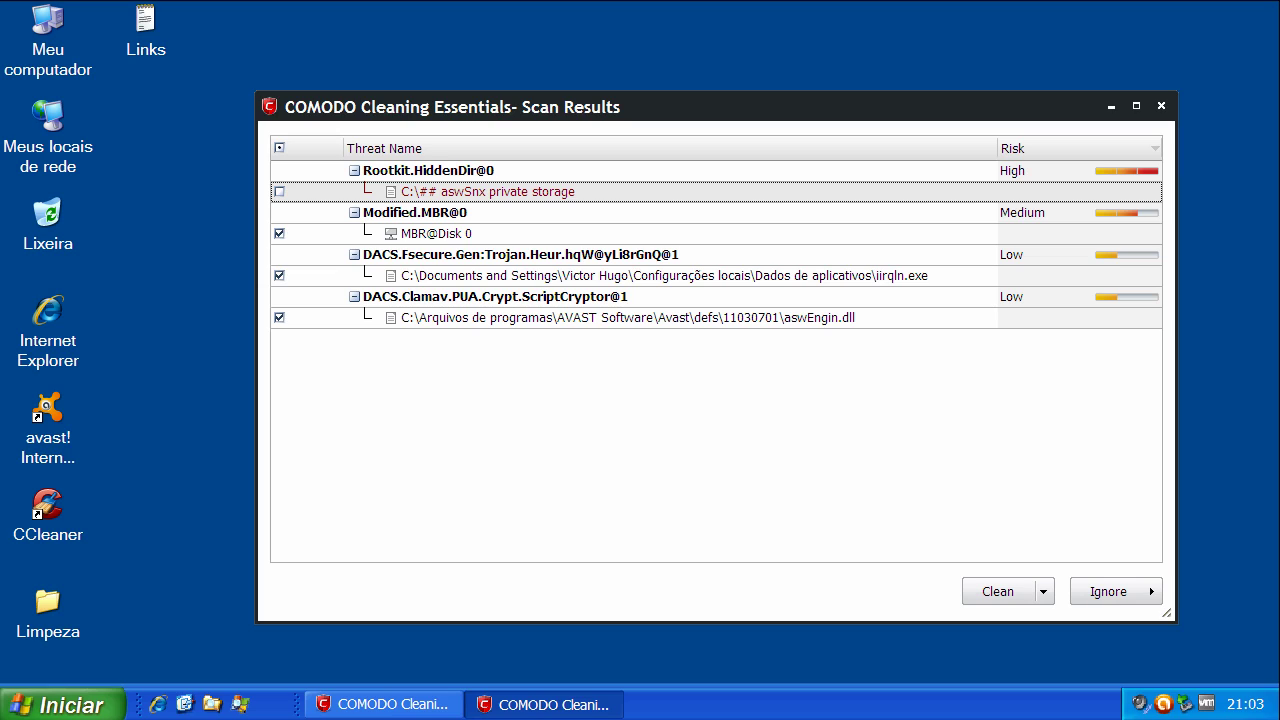
pyautogui.click(437, 233)
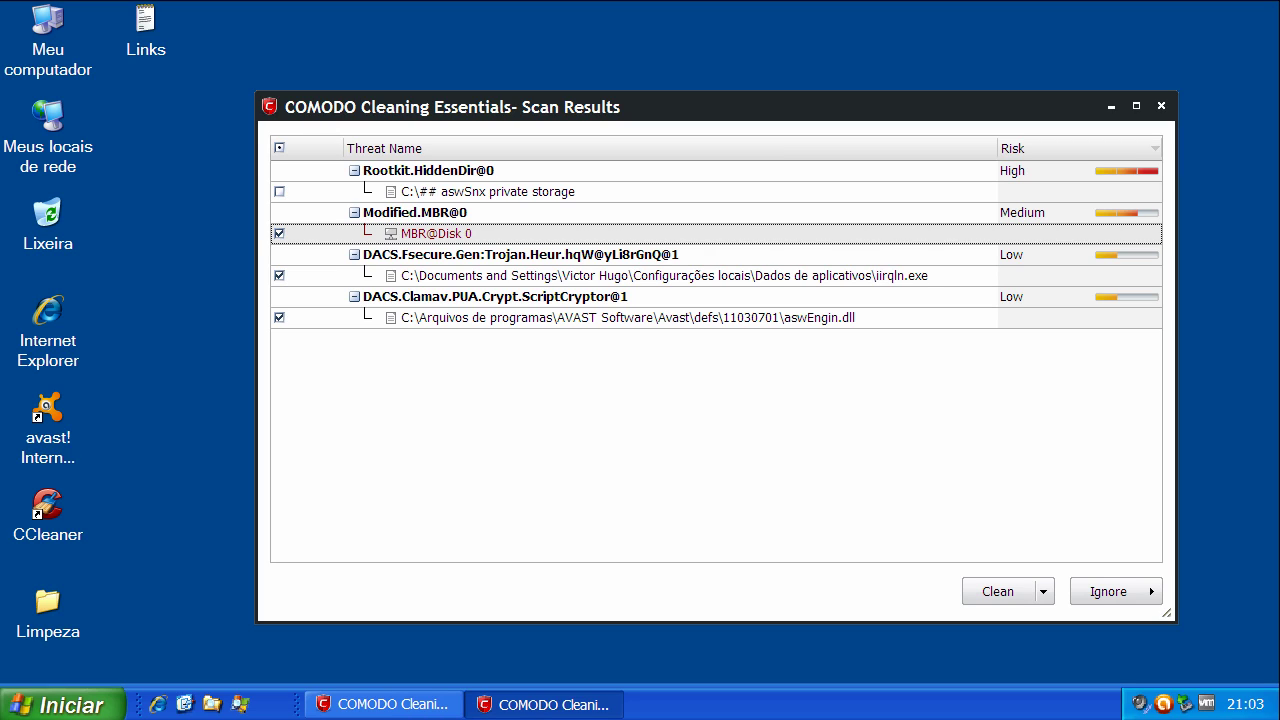
pyautogui.click(664, 276)
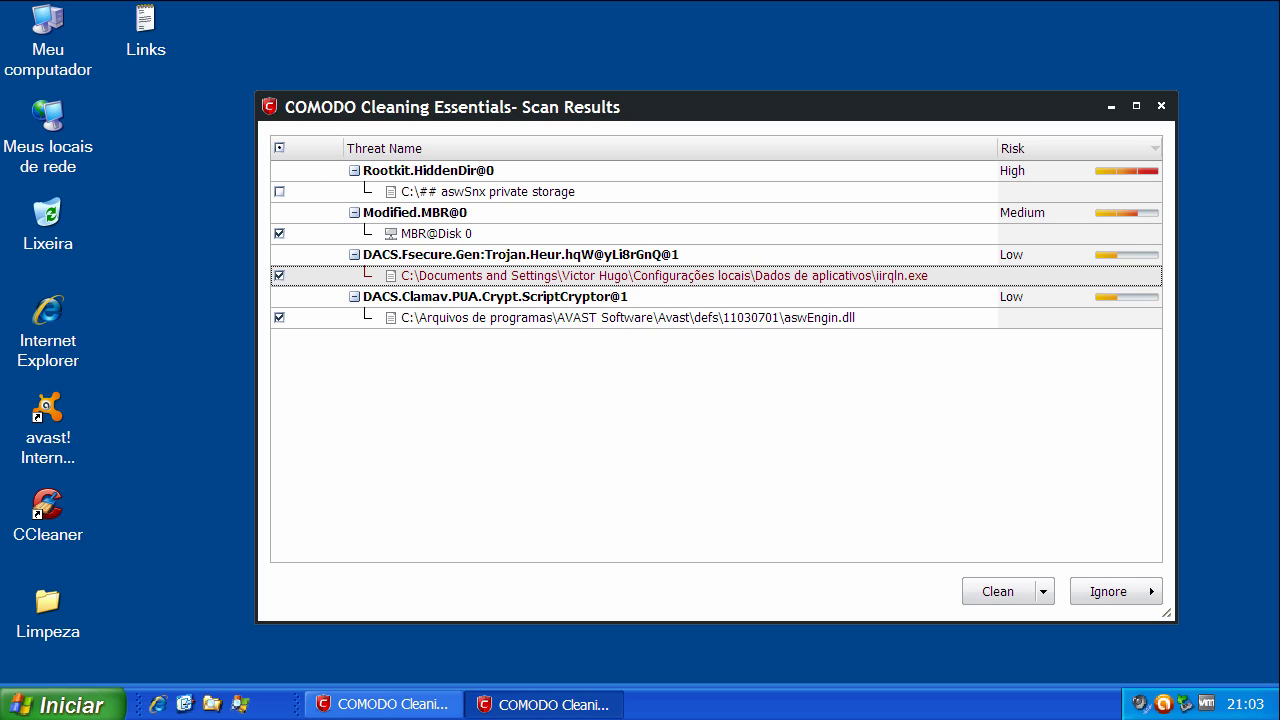
# Exclude avast!'s aswEngin.dll from the selected detections and clean the selected threats
pyautogui.click(628, 318)
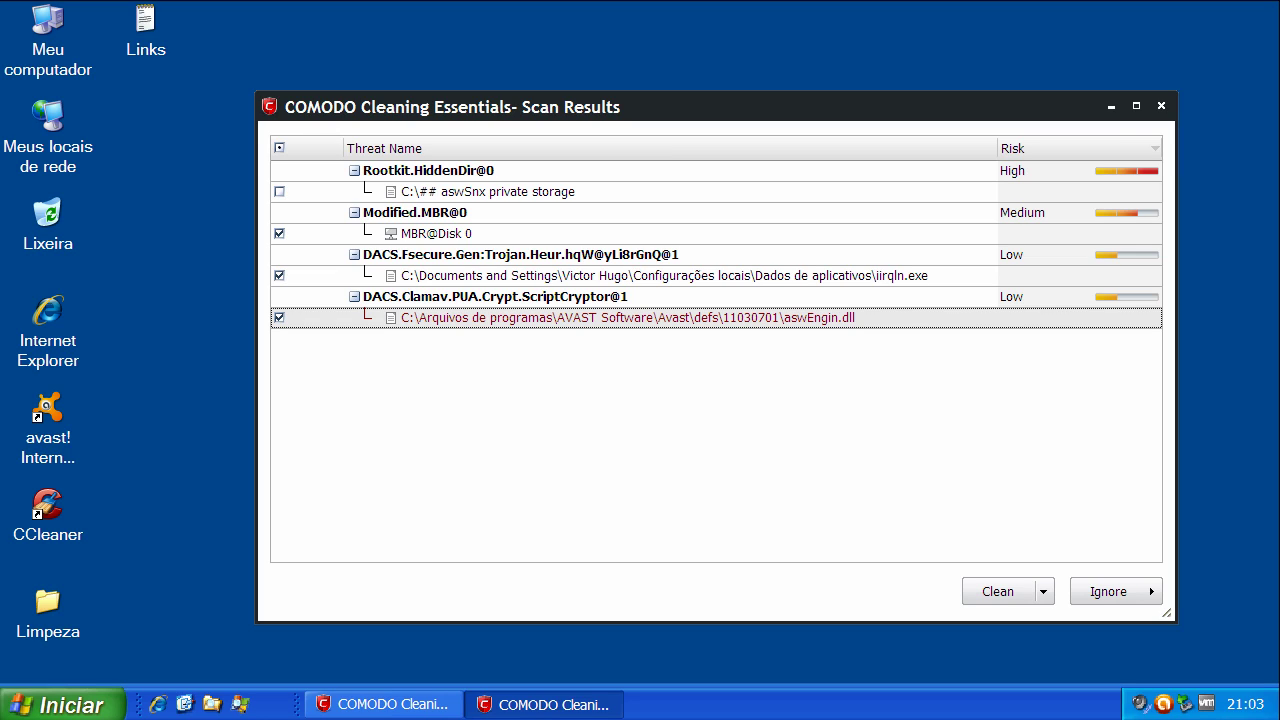
pyautogui.click(280, 318)
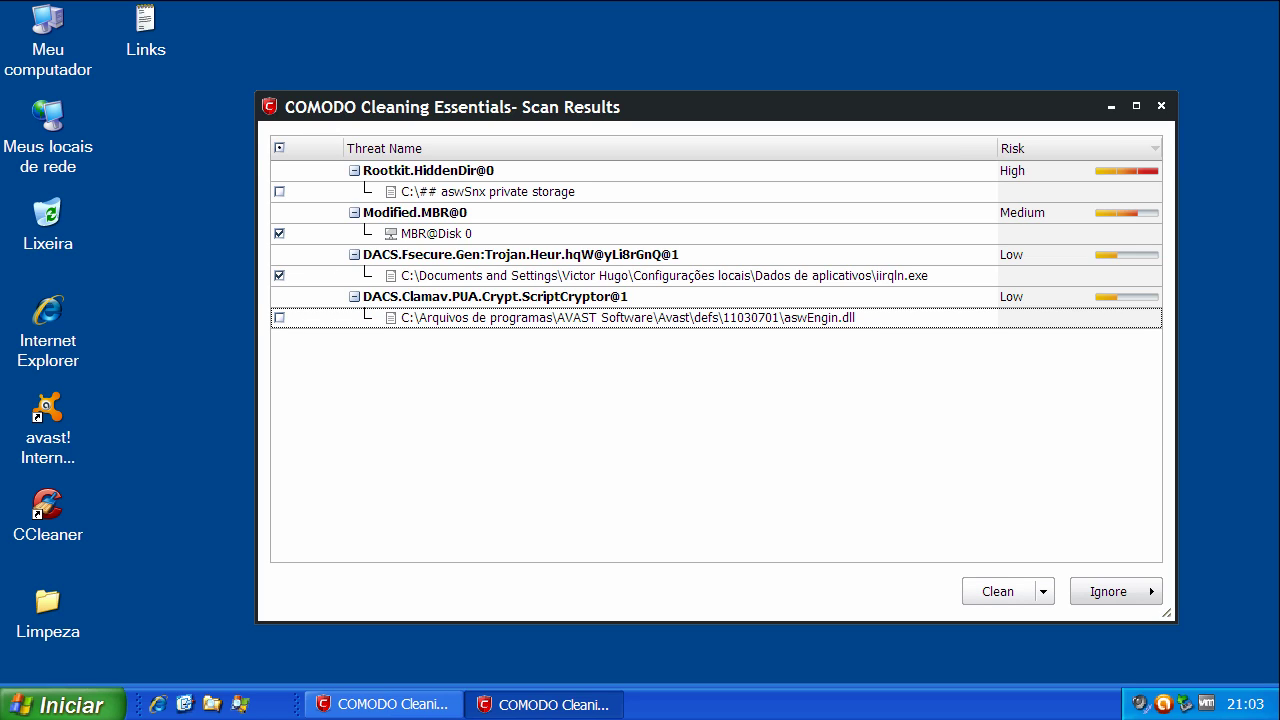
pyautogui.click(998, 591)
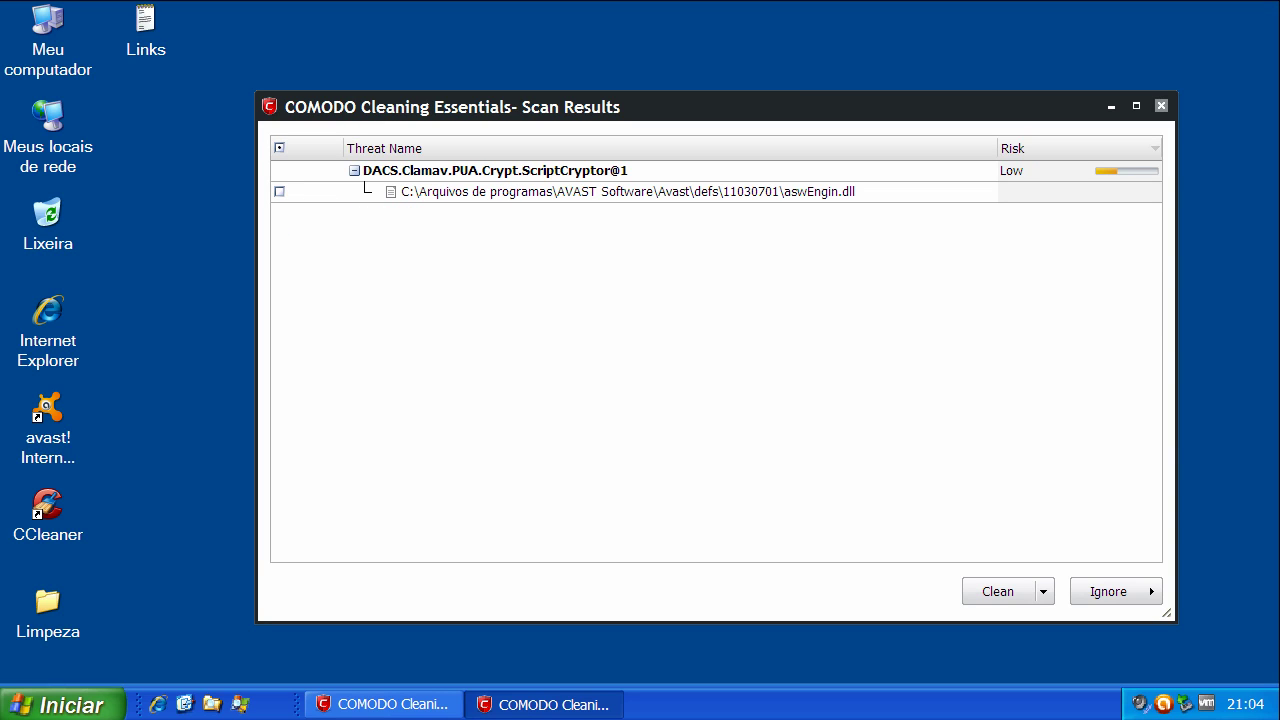
# Try to ignore the remaining aswEngin.dll detection once, keeping the COMODO scan results open
pyautogui.click(1161, 105)
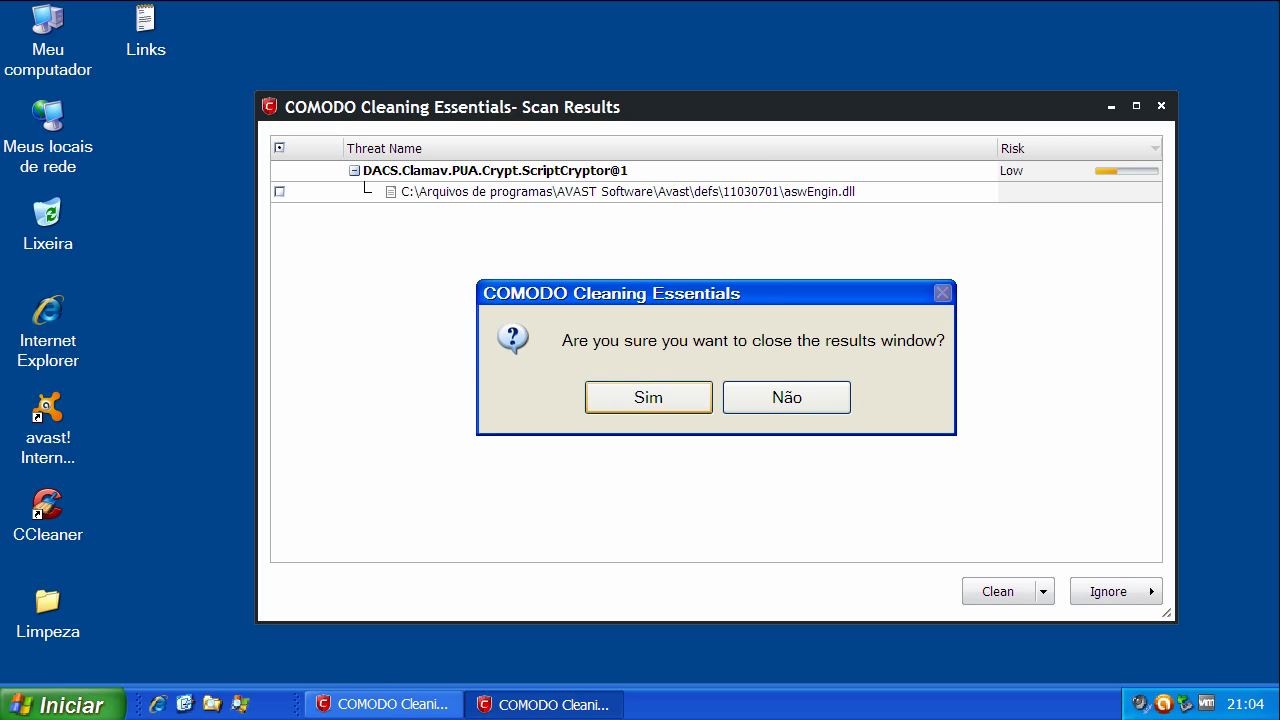
pyautogui.click(786, 397)
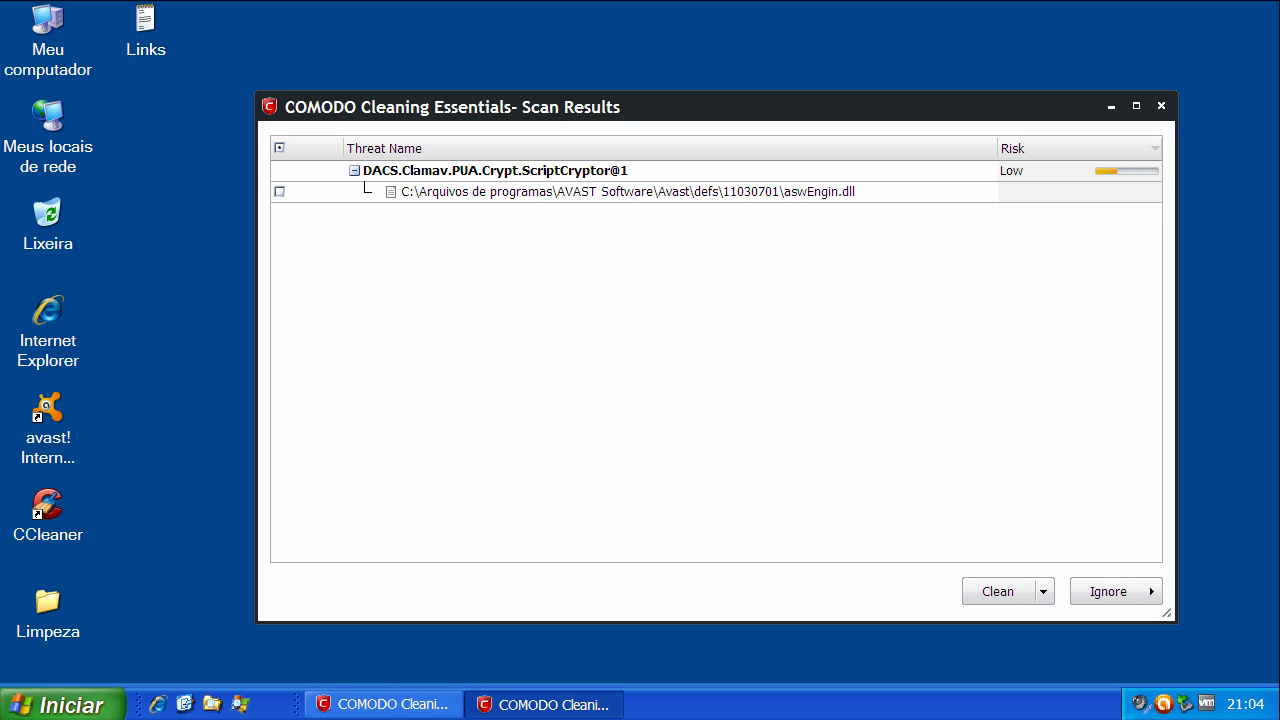
pyautogui.click(1108, 591)
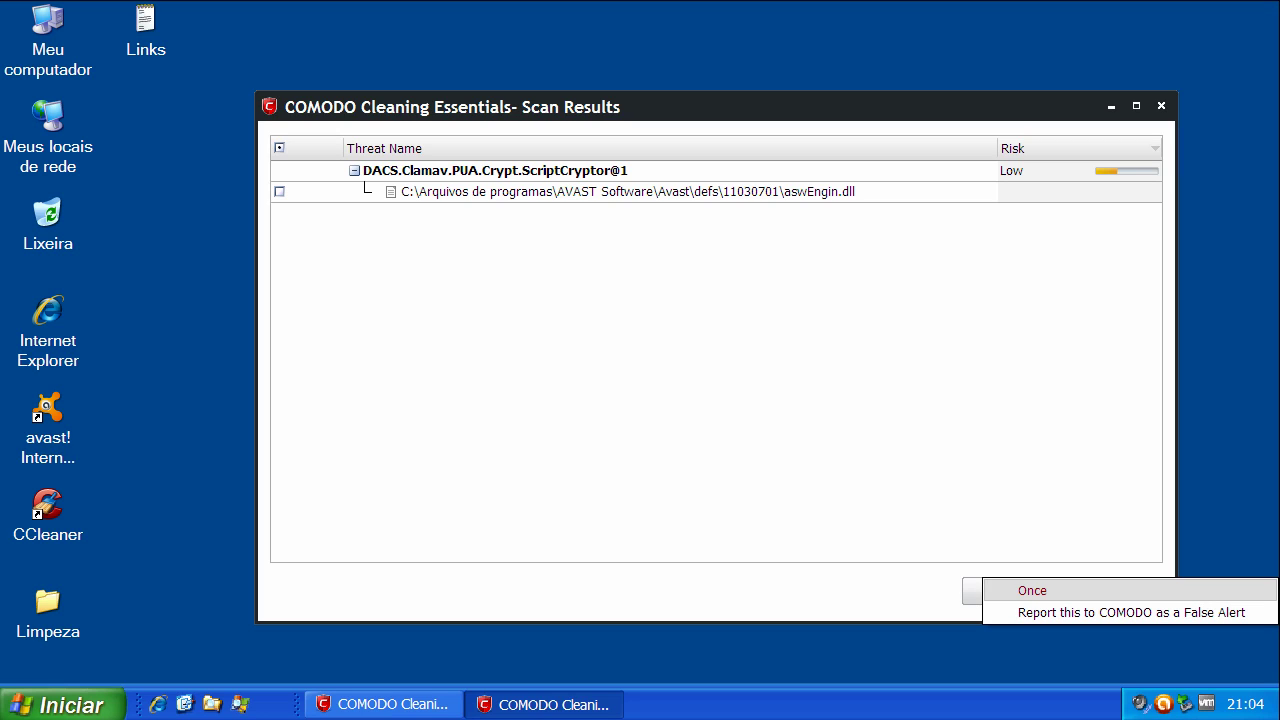
pyautogui.click(1032, 590)
pyautogui.click(716, 397)
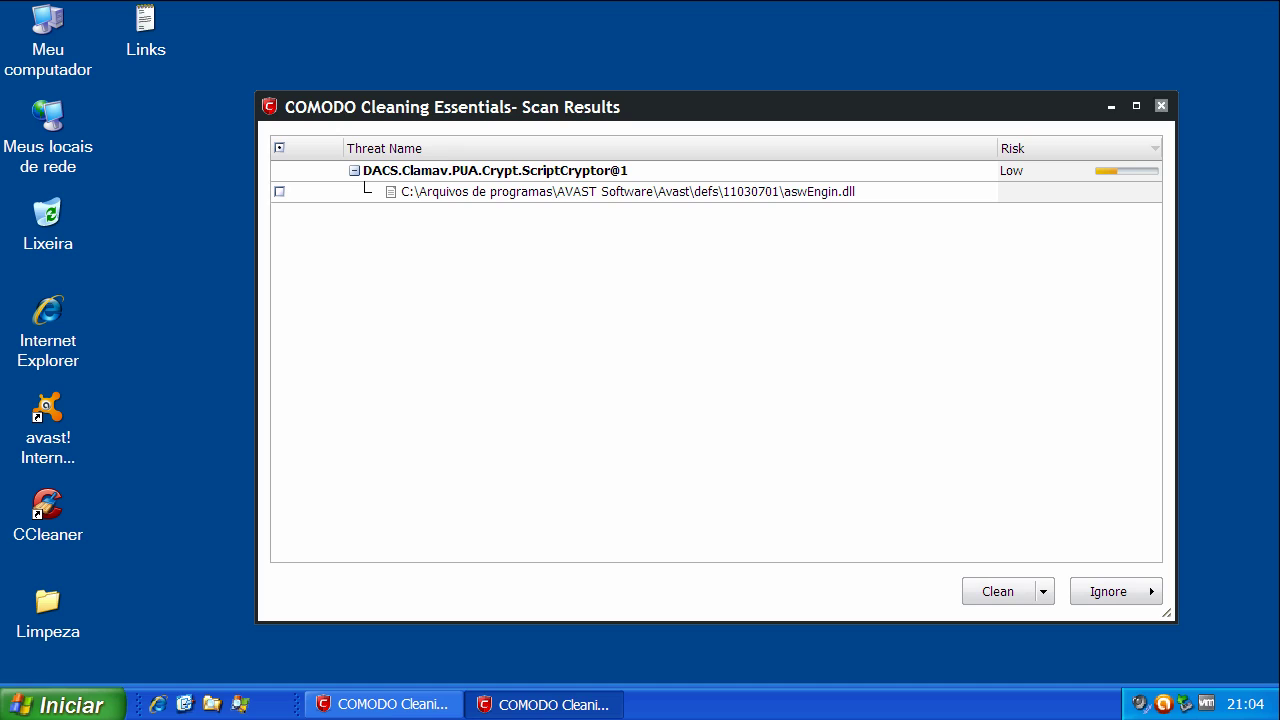
# Close the COMODO scan results and agree to restart the computer to verify threat removal and scan for hidden services
pyautogui.click(1161, 105)
pyautogui.press('Return')
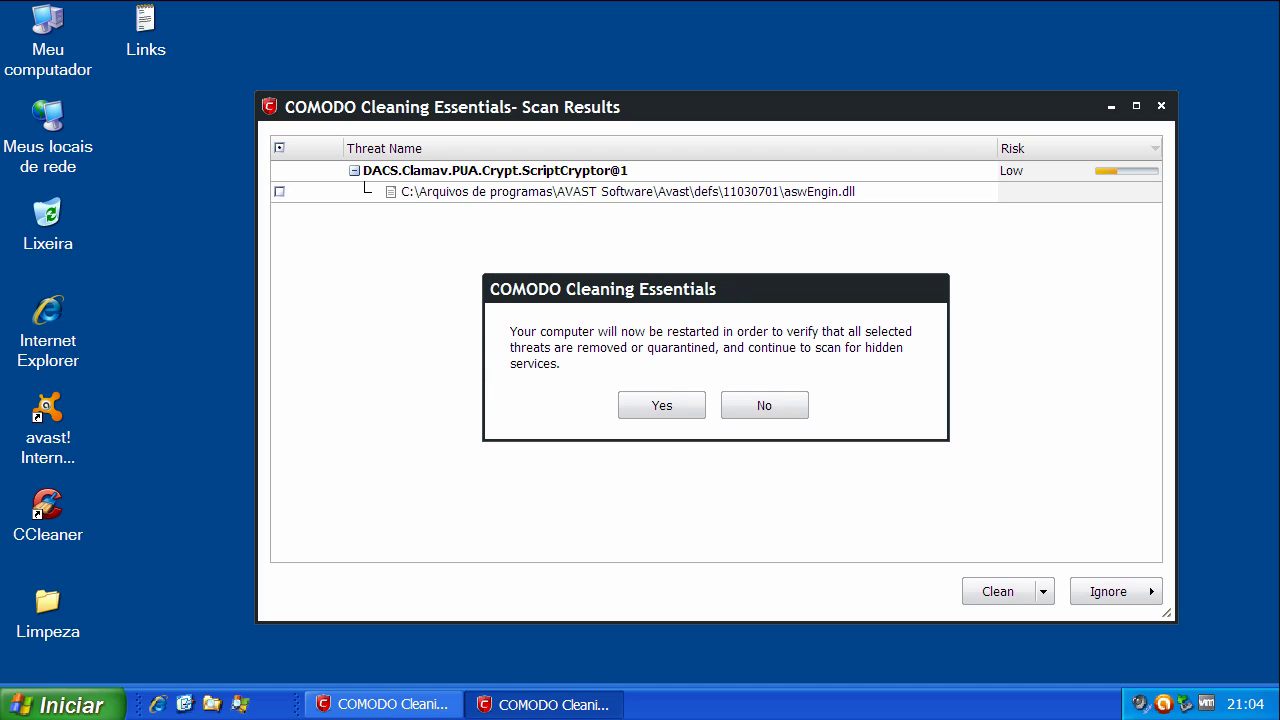
pyautogui.press('Return')
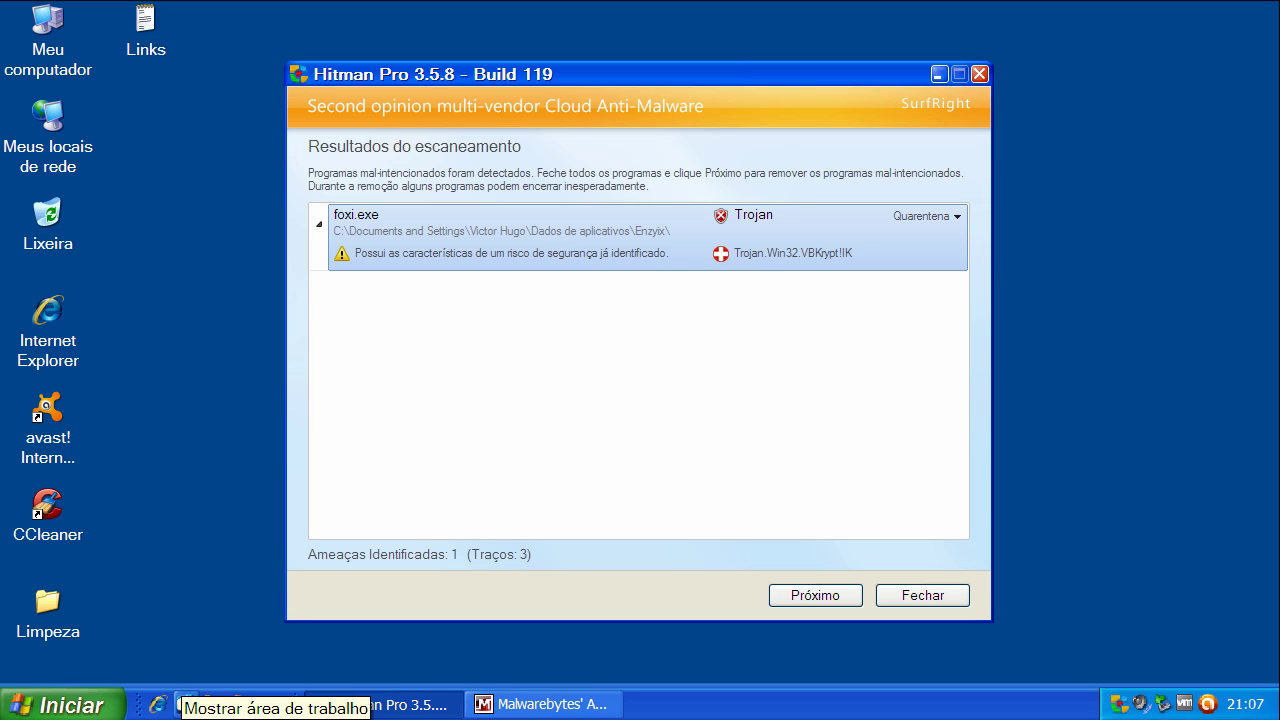
# Quarantine the foxi.exe trojan in Hitman Pro, proceed through the removal results and close the program
pyautogui.click(815, 595)
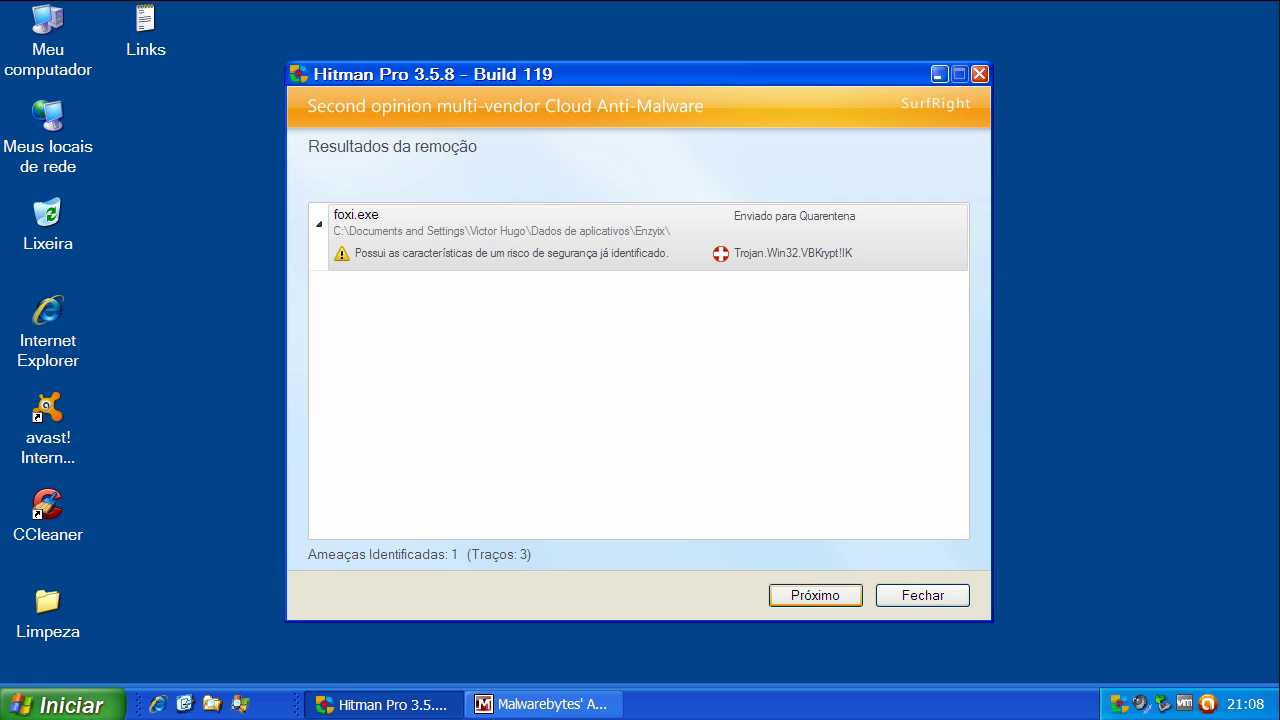
pyautogui.press('Return')
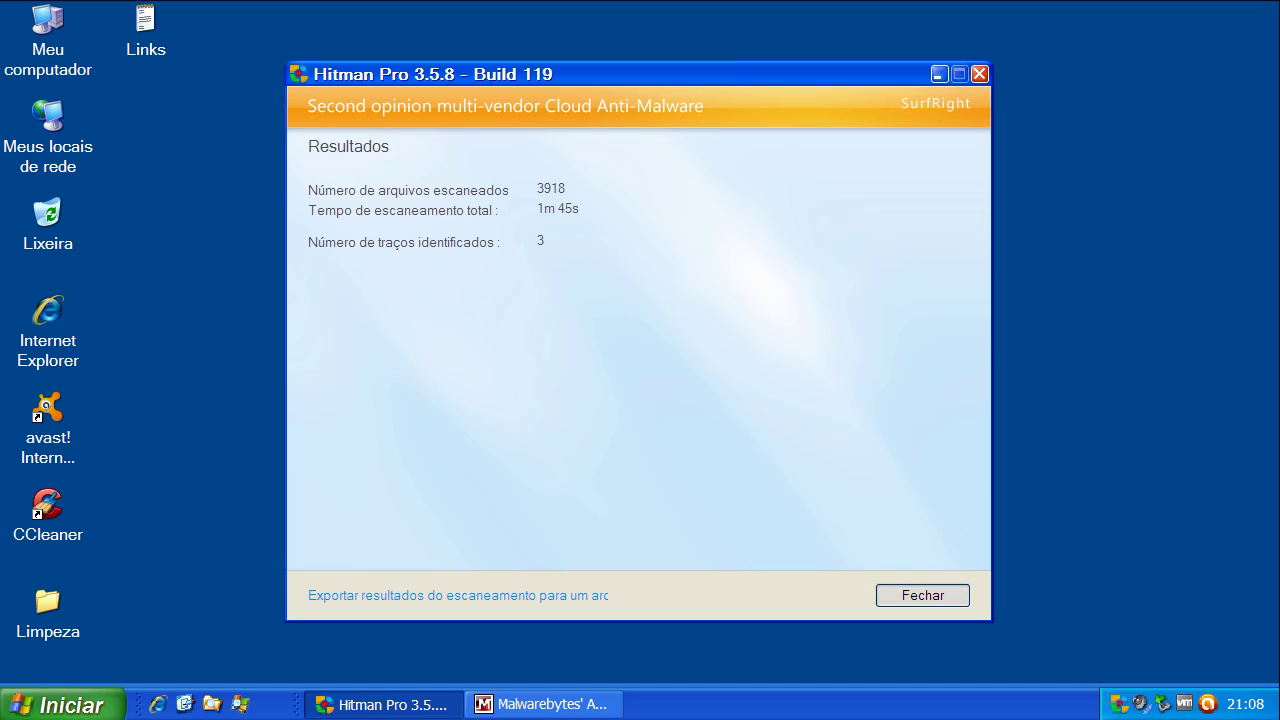
pyautogui.press('Return')
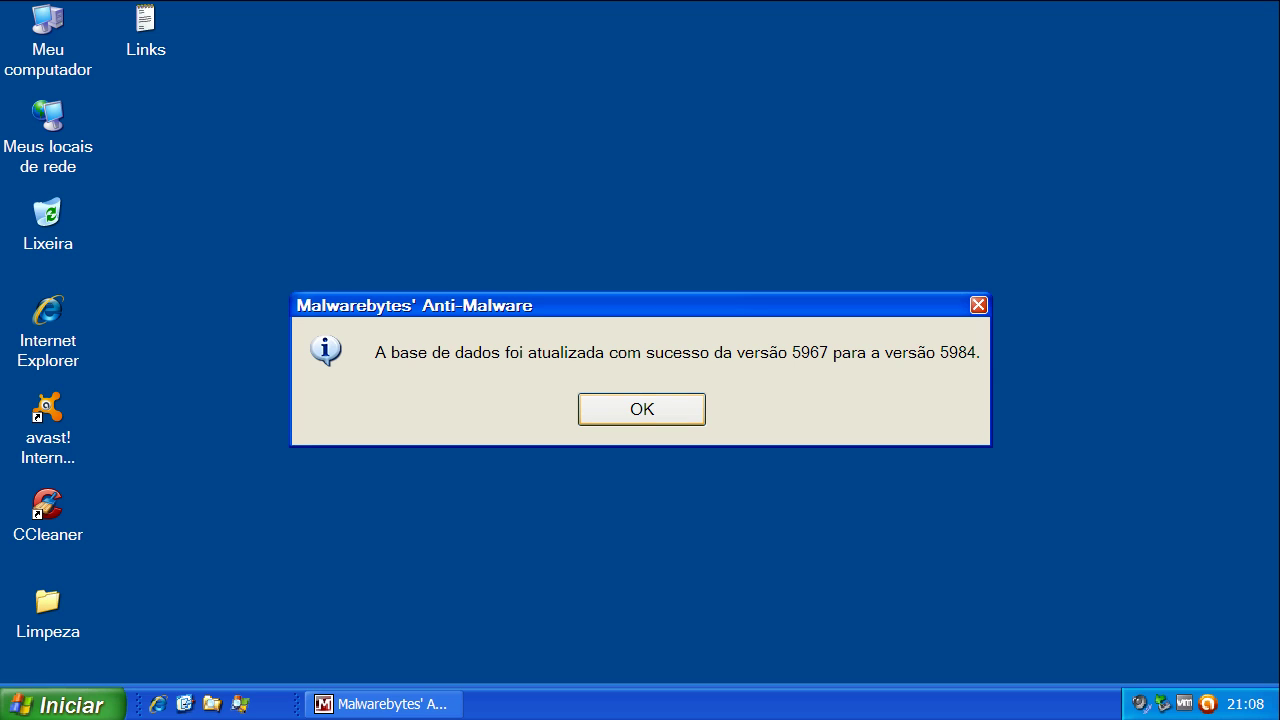
# In Malwarebytes' Anti-Malware, acknowledge the database update, check again for updates and start a quick scan
pyautogui.click(641, 409)
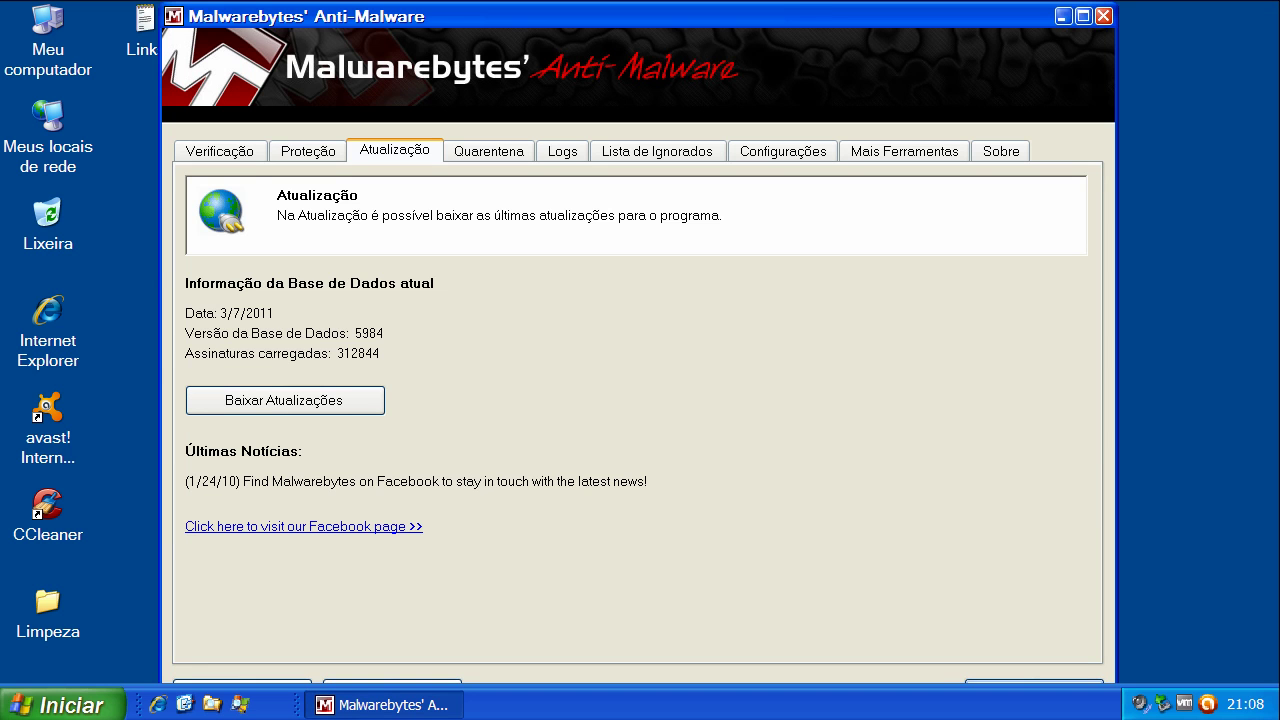
pyautogui.click(285, 400)
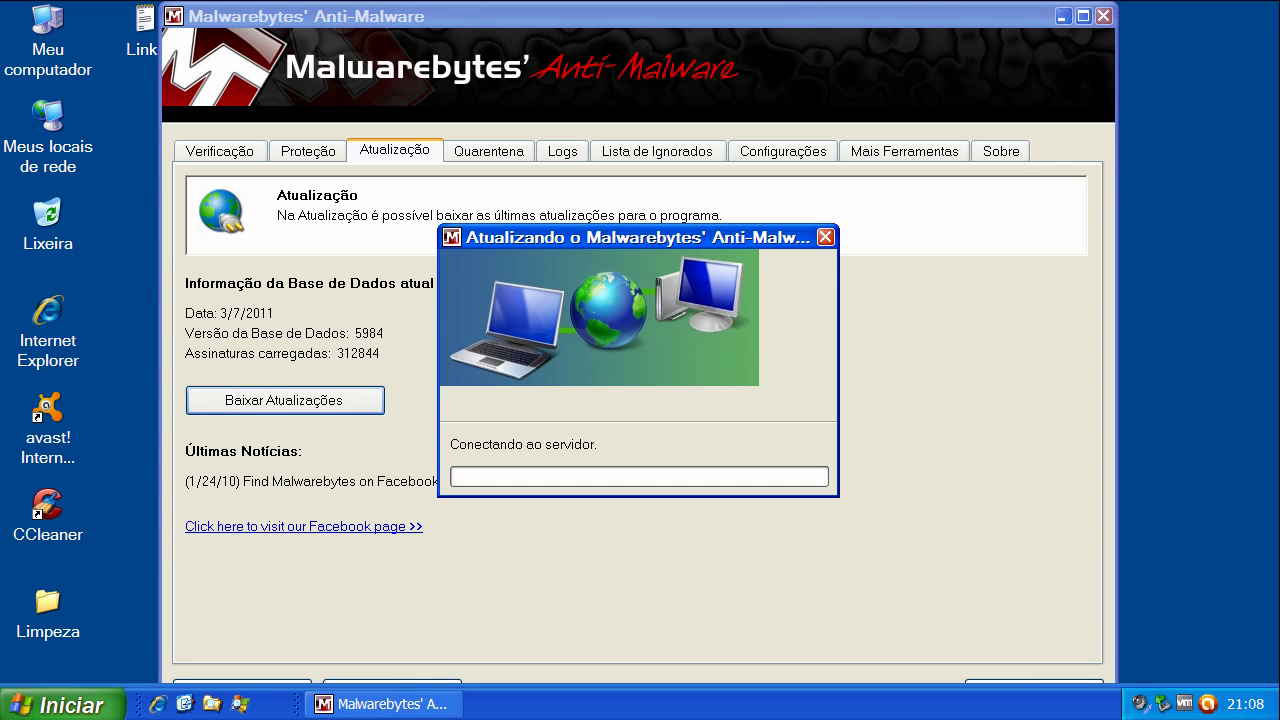
pyautogui.press('Return')
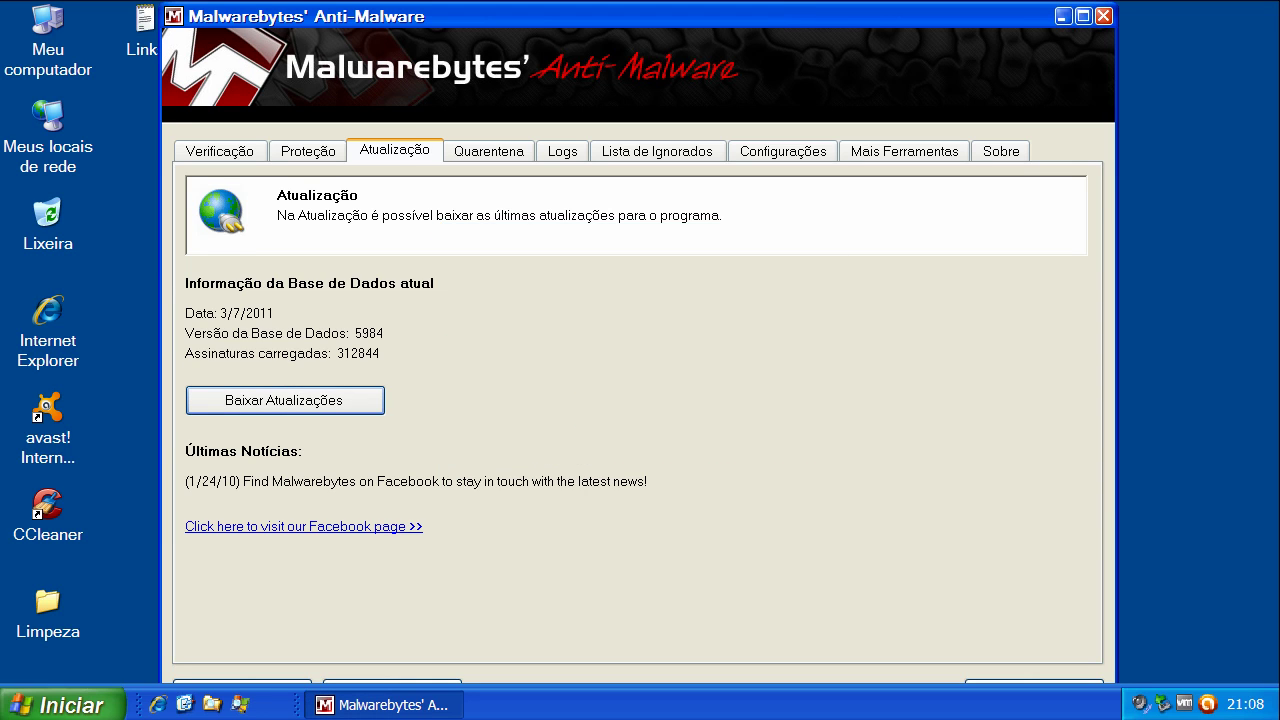
pyautogui.click(220, 151)
pyautogui.click(269, 540)
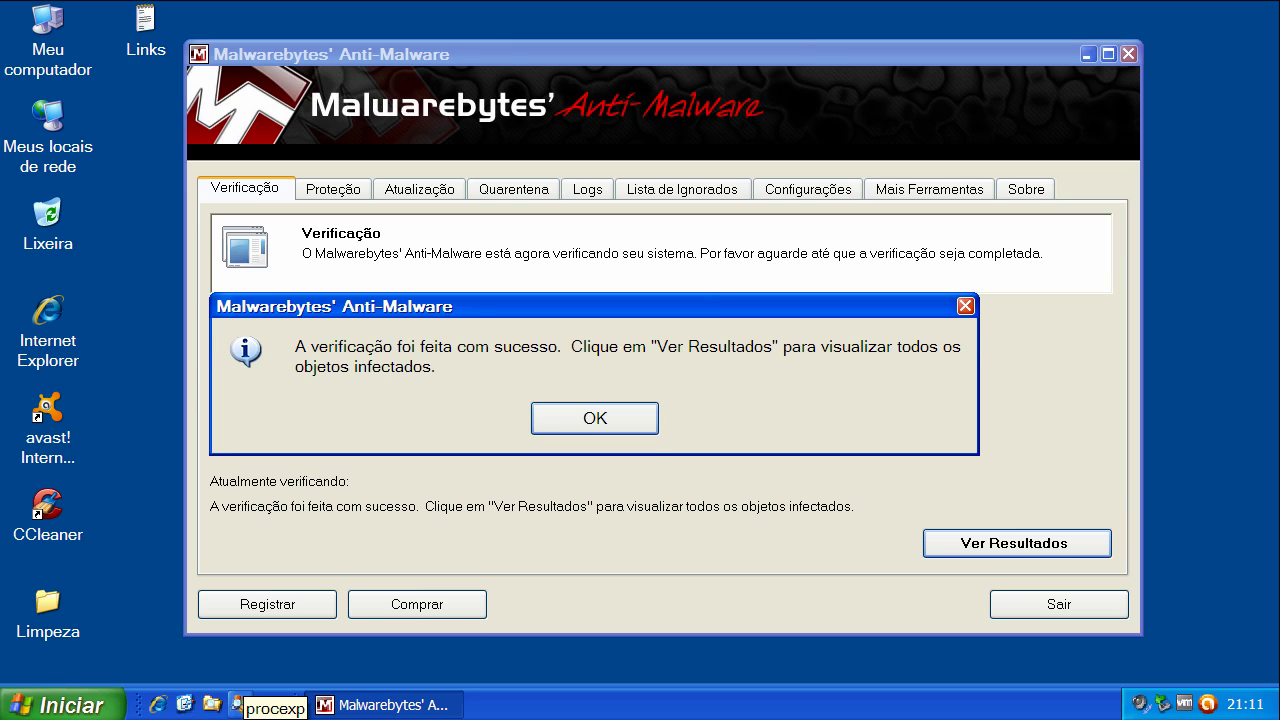
# Open the Malwarebytes scan results, widen the item column and examine the Trojan.ZbotR.Gen and Hijack.StartPage entries
pyautogui.click(595, 418)
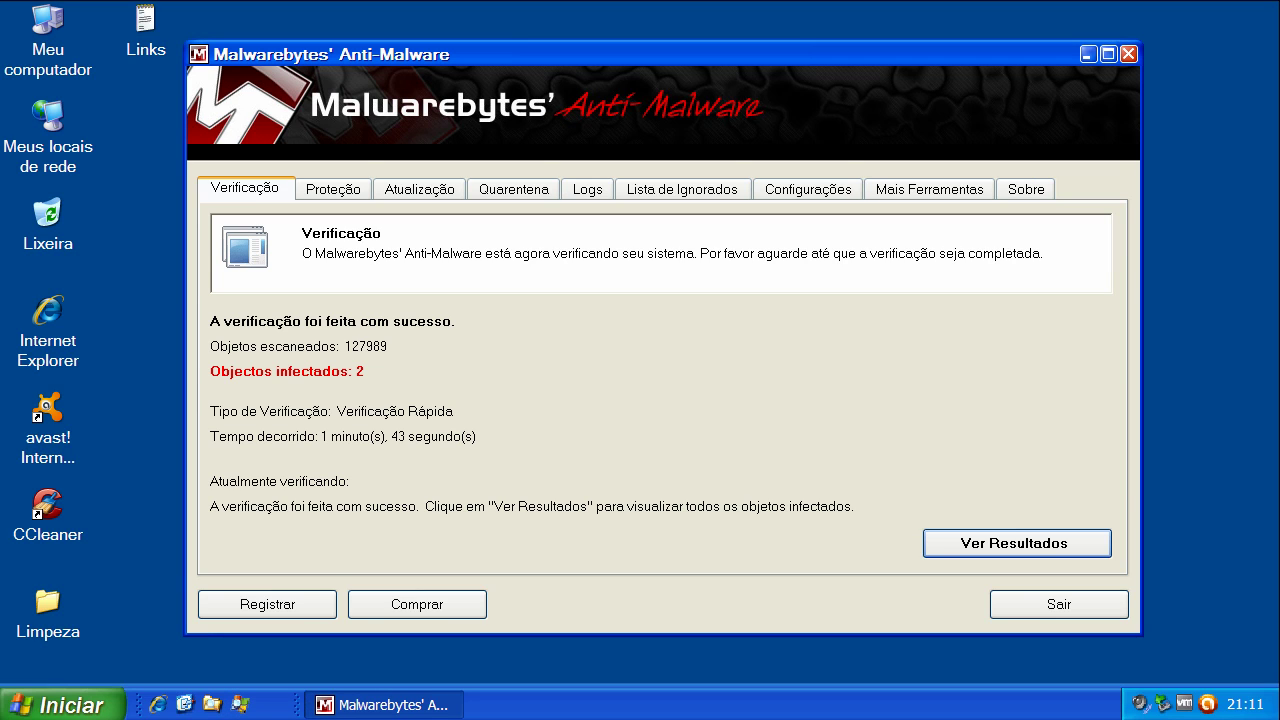
pyautogui.press('Return')
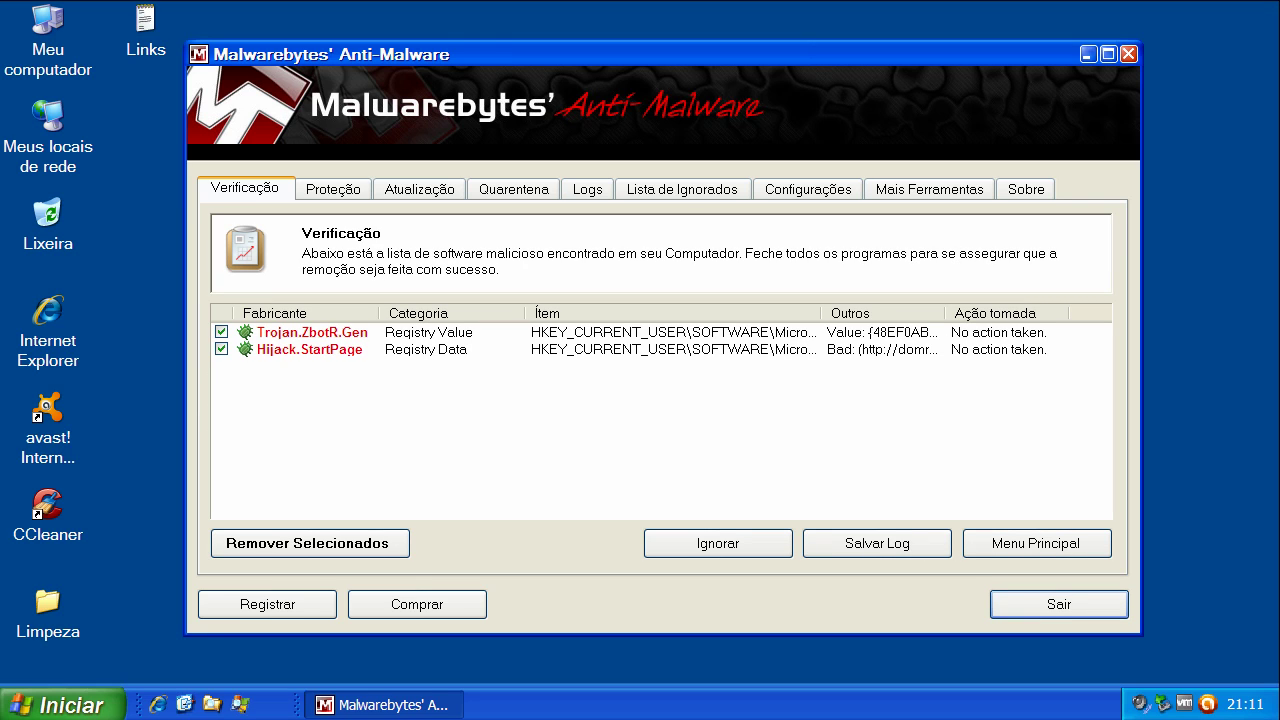
pyautogui.moveTo(822, 313); pyautogui.dragTo(896, 313)
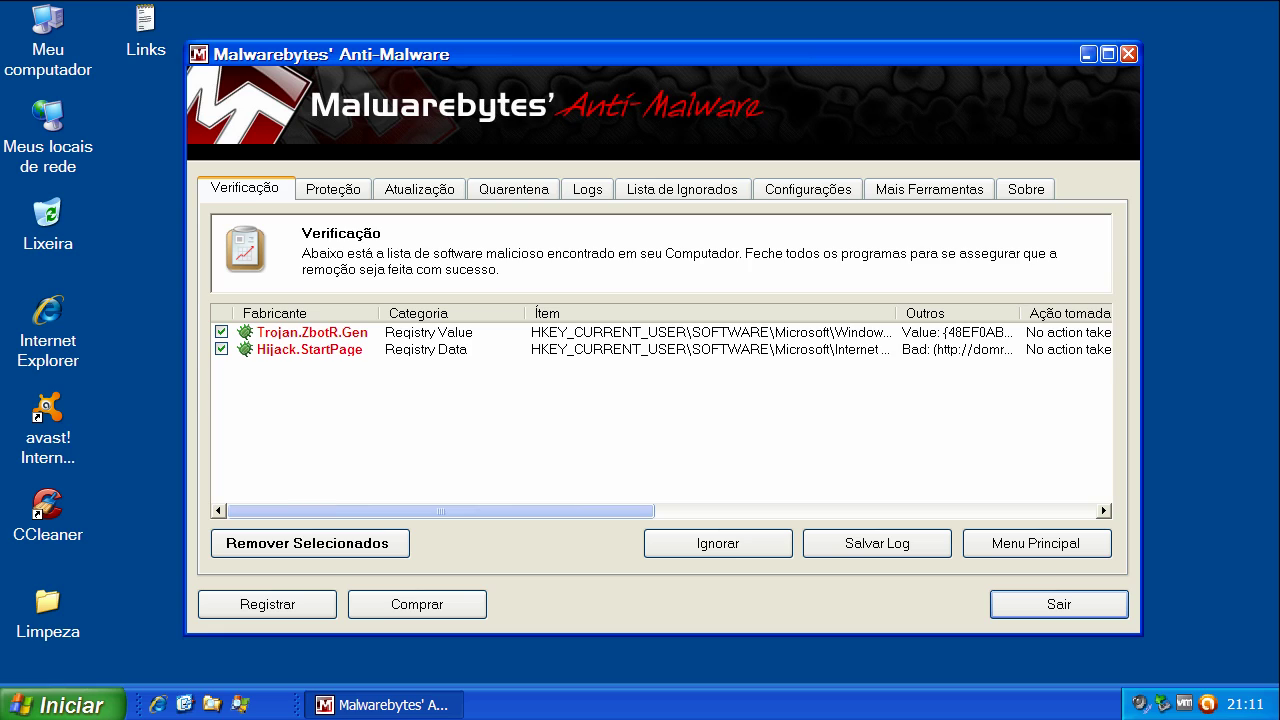
pyautogui.click(711, 332)
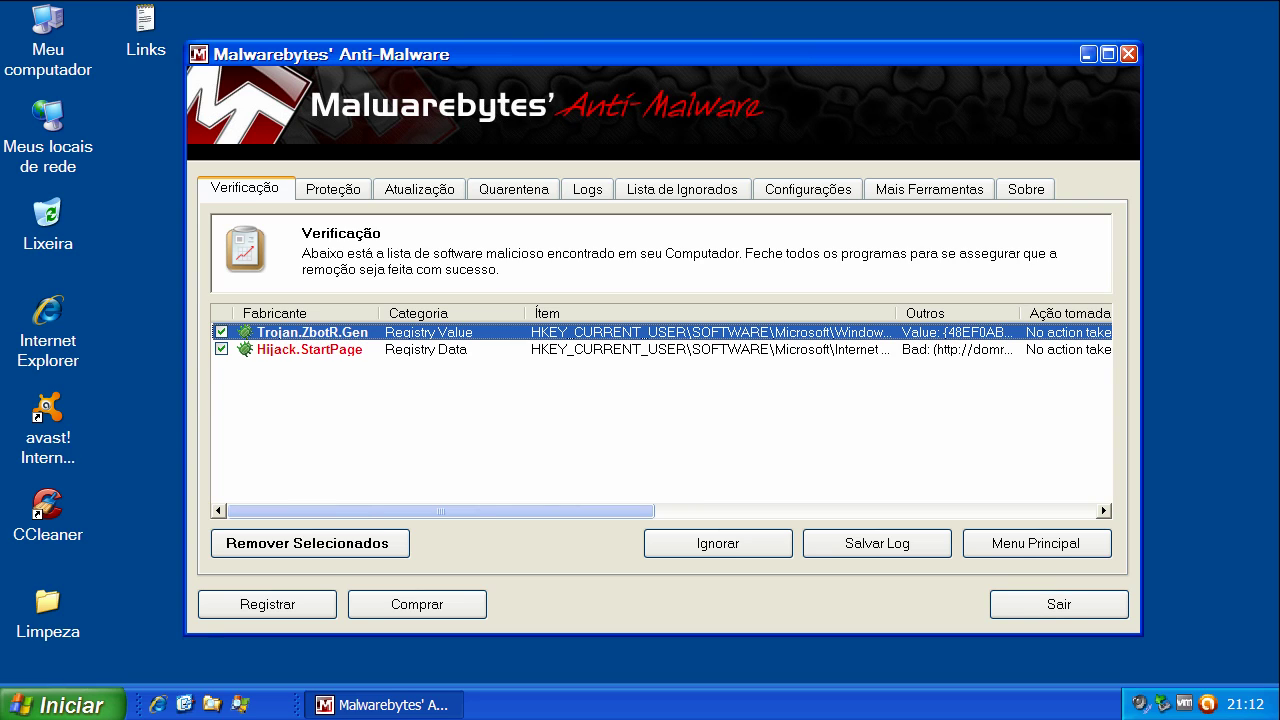
pyautogui.click(711, 349)
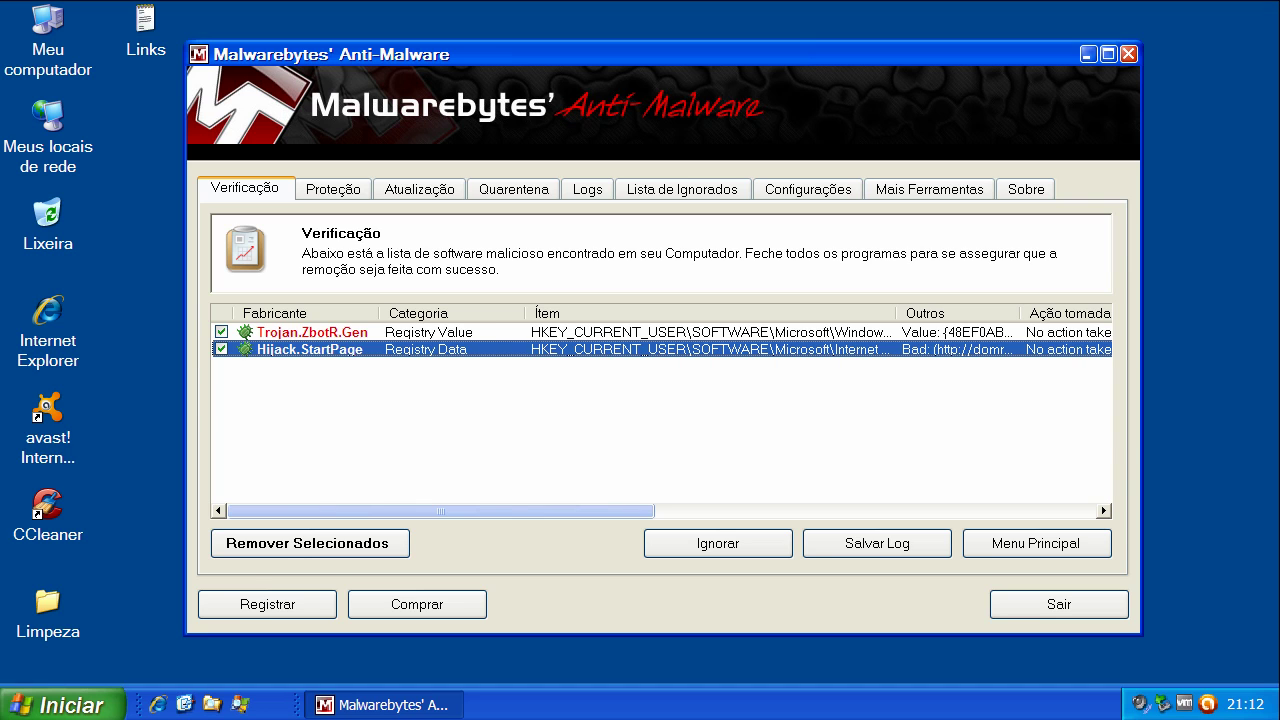
# Remove the selected Malwarebytes detections, close the log, decline the restart and exit the program
pyautogui.click(310, 543)
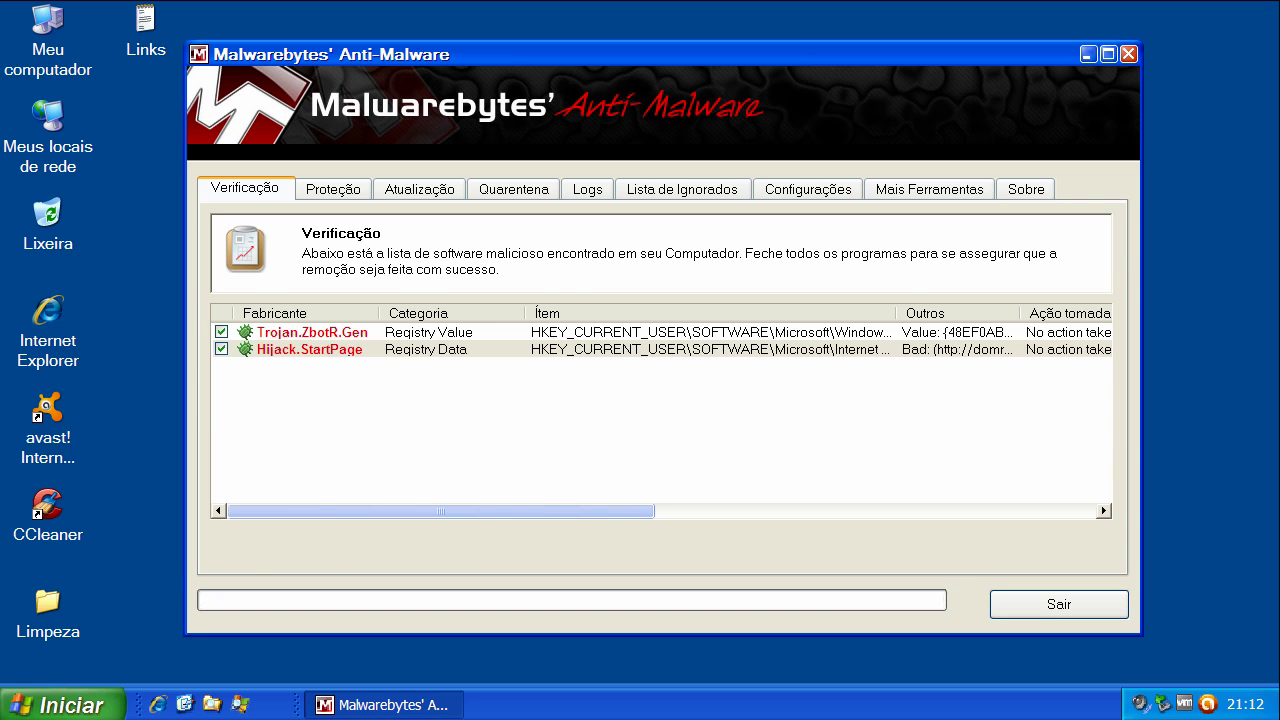
pyautogui.press('n')
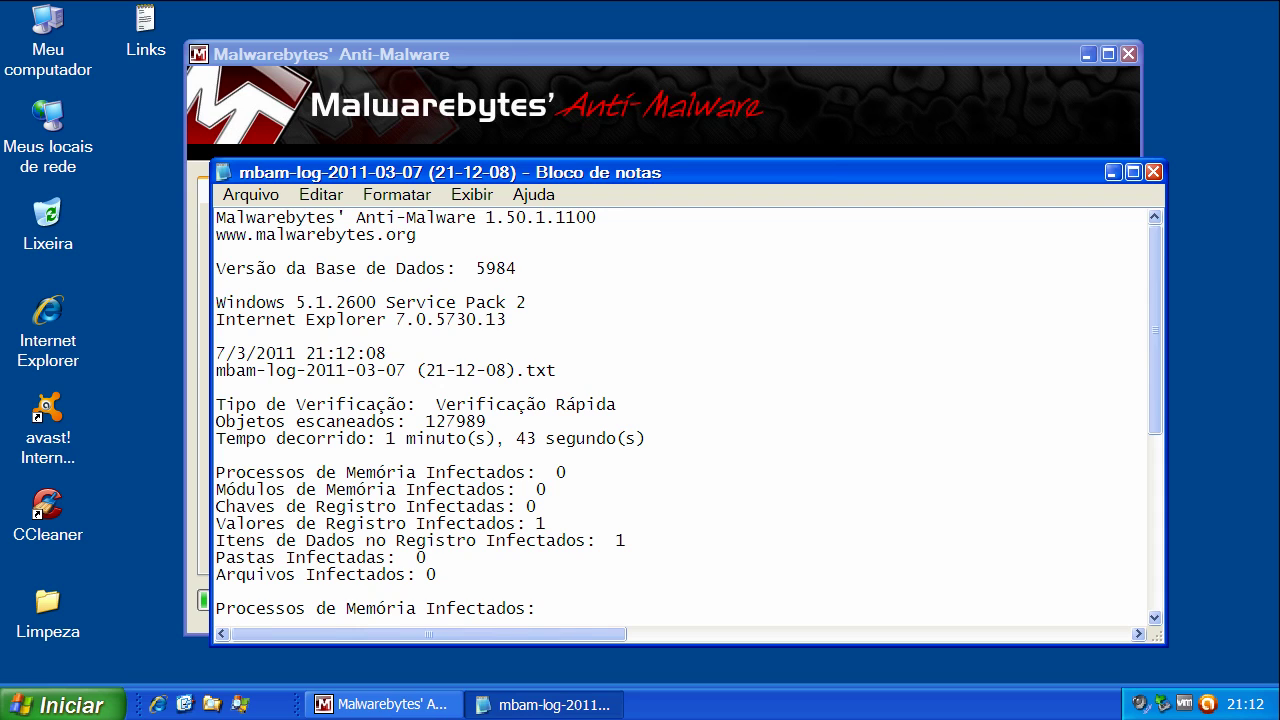
pyautogui.click(1153, 172)
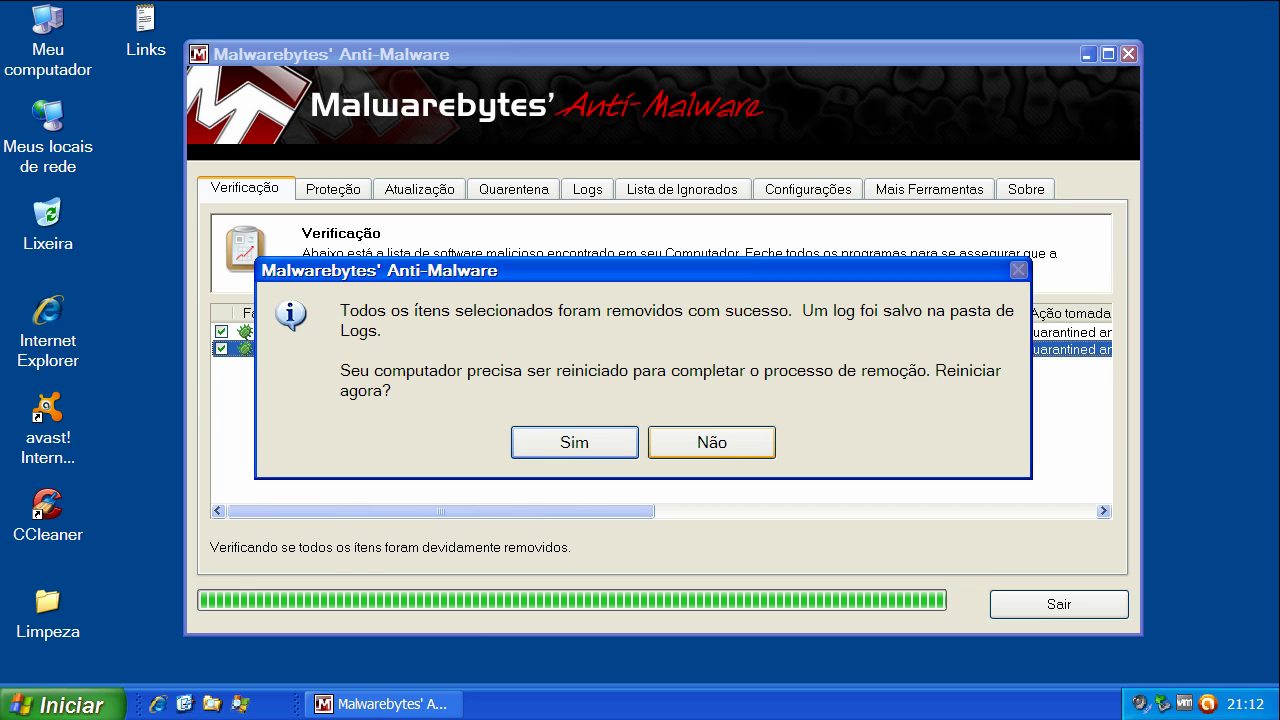
pyautogui.click(712, 442)
pyautogui.click(1059, 604)
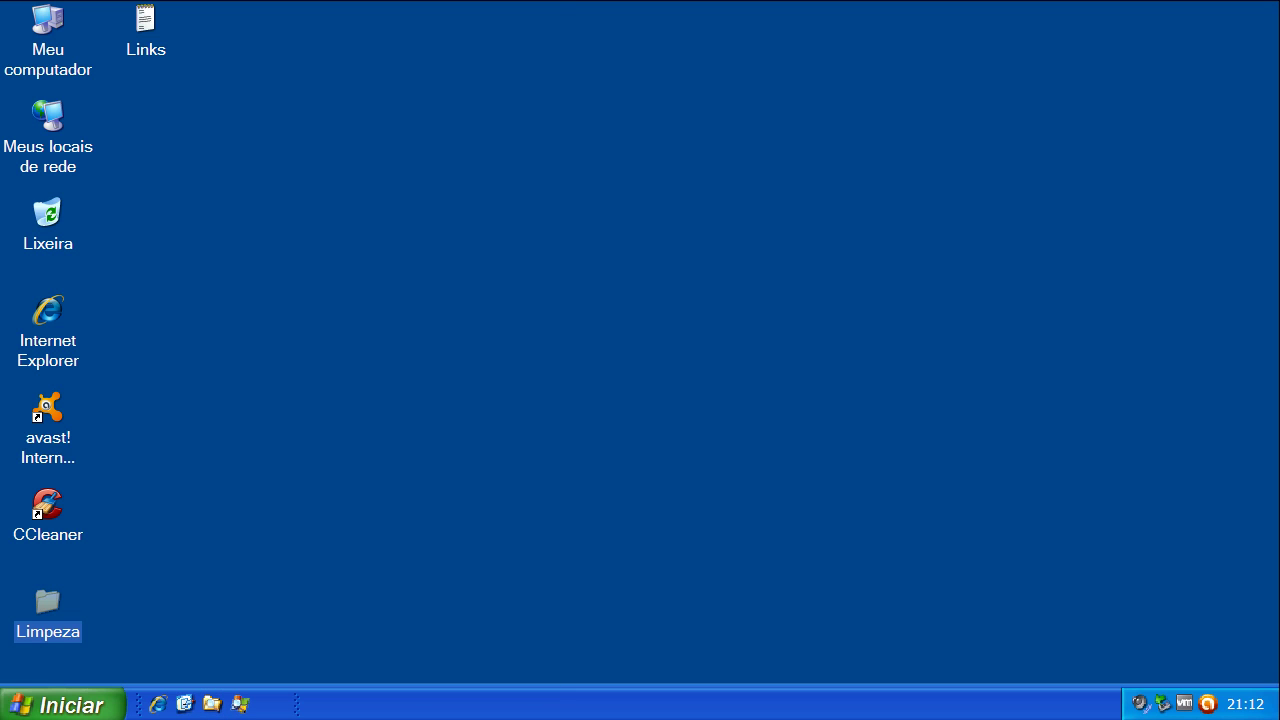
# Run SAS_671965A from the Limpeza folder on the desktop and minimize the folder window
pyautogui.doubleClick(48, 604)
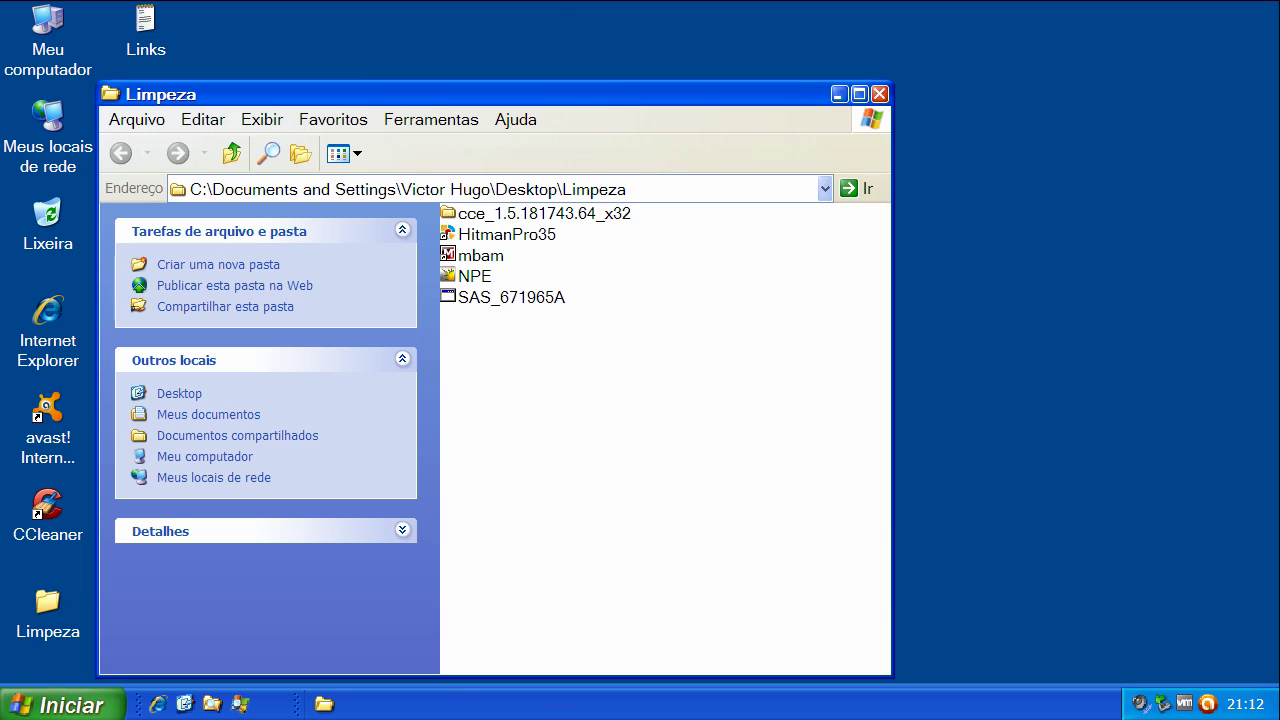
pyautogui.rightClick(480, 292)
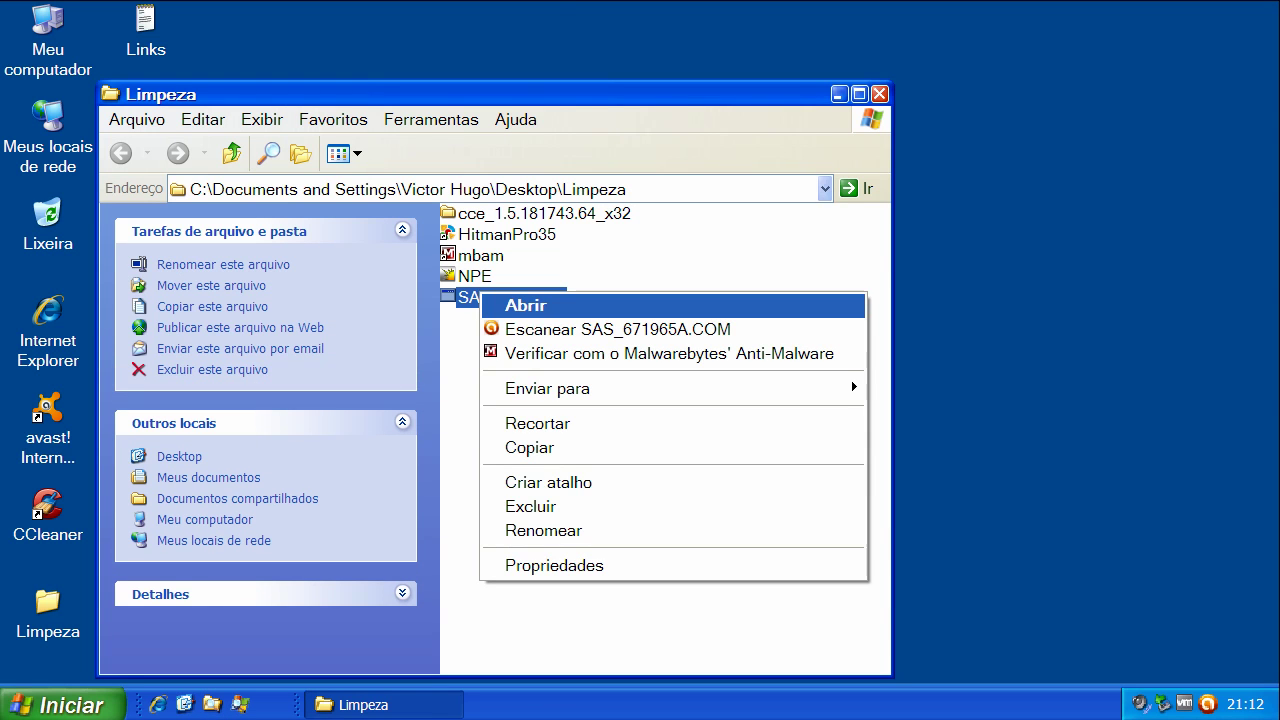
pyautogui.click(525, 305)
pyautogui.press('Return')
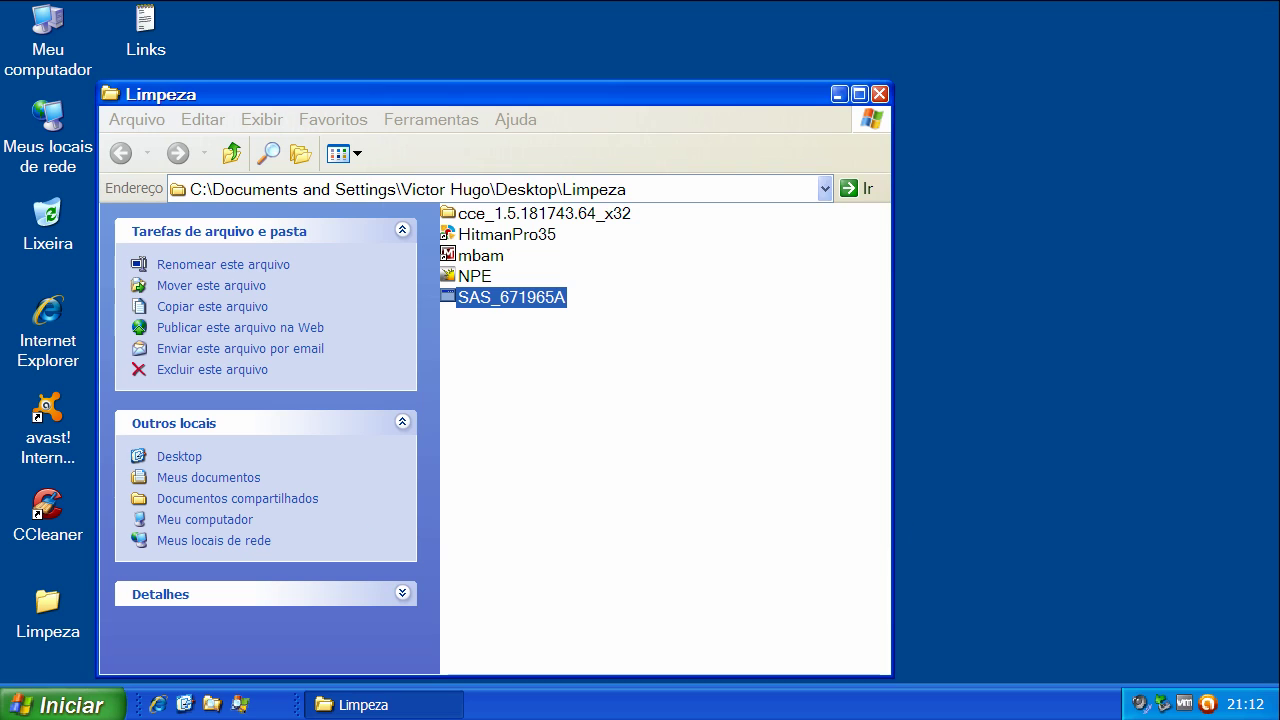
pyautogui.click(840, 94)
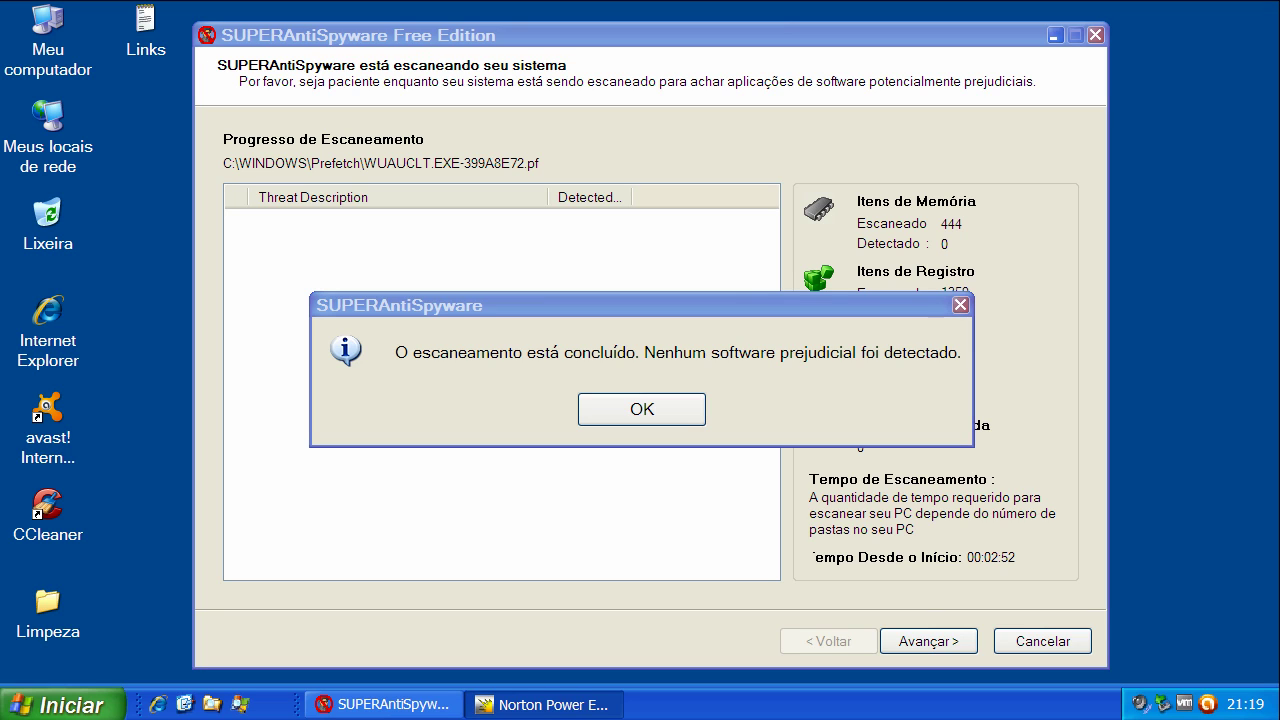
# Acknowledge the finished SUPERAntiSpyware scan, close the program and switch to Norton Power Eraser
pyautogui.press('Return')
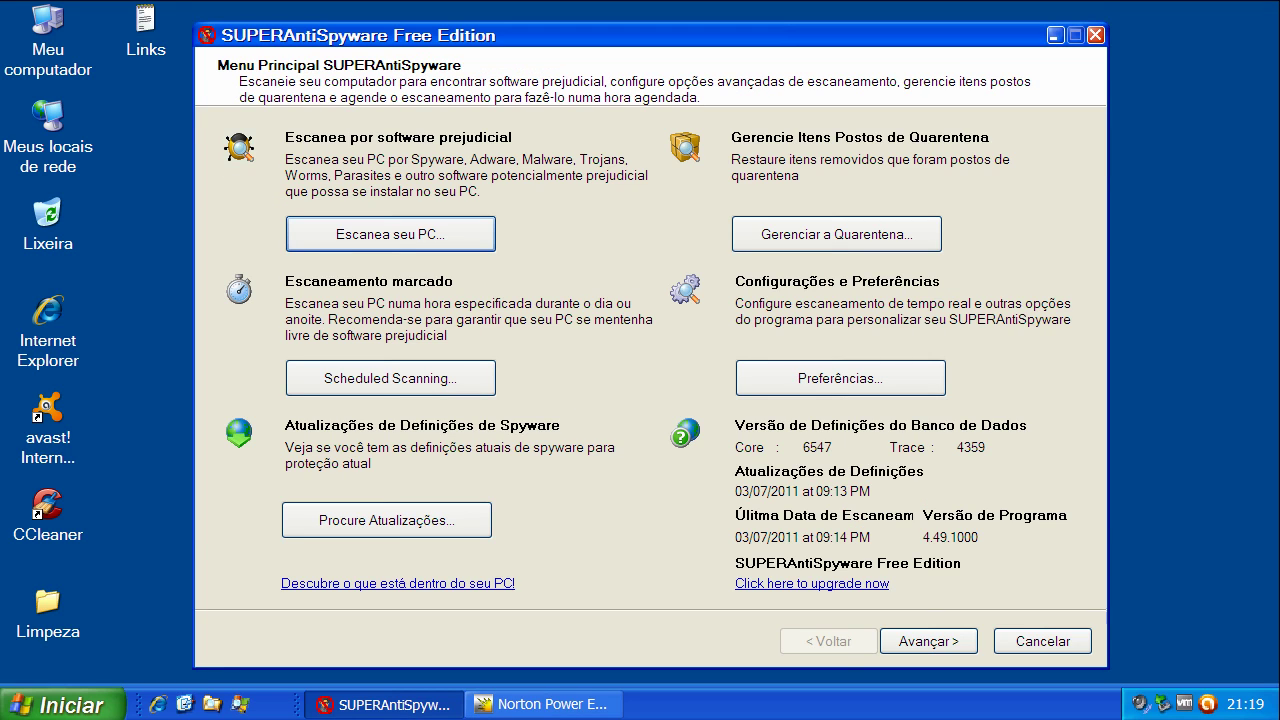
pyautogui.click(1043, 641)
pyautogui.click(384, 705)
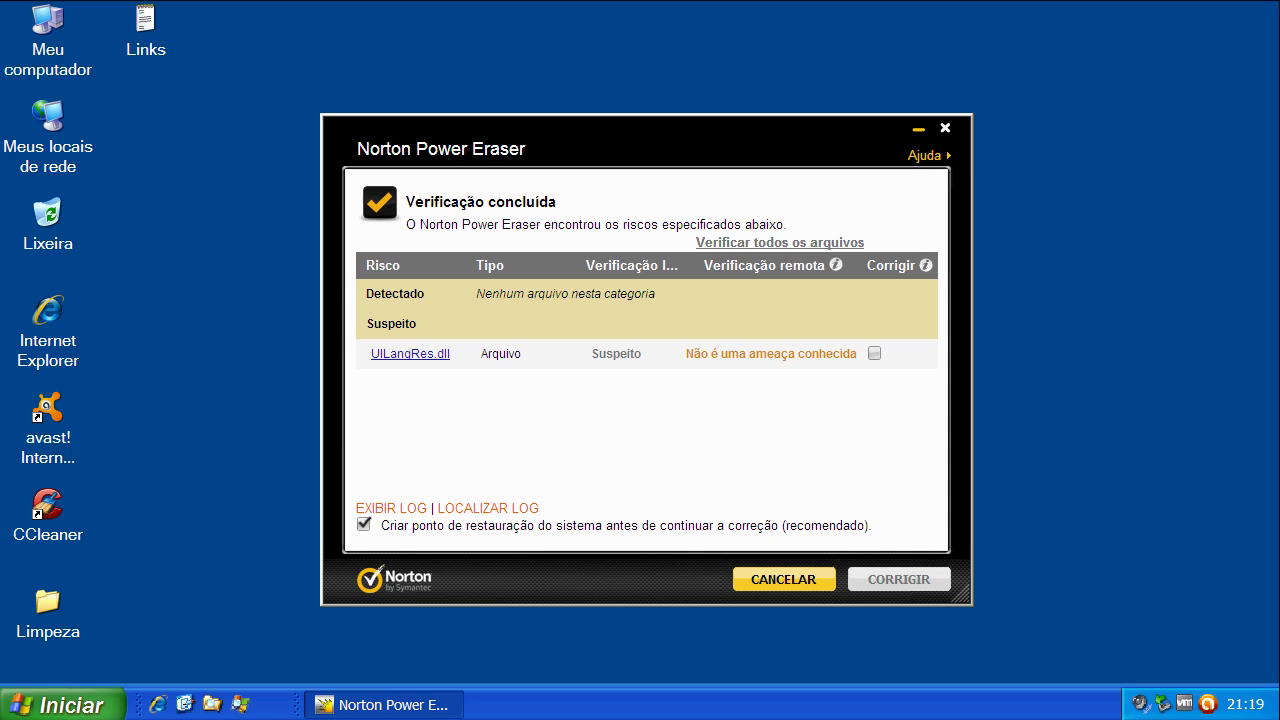
# Leave Norton Power Eraser's suspect UILangRes.dll unfixed, close the program and open the avast! Internet Security window
pyautogui.click(784, 579)
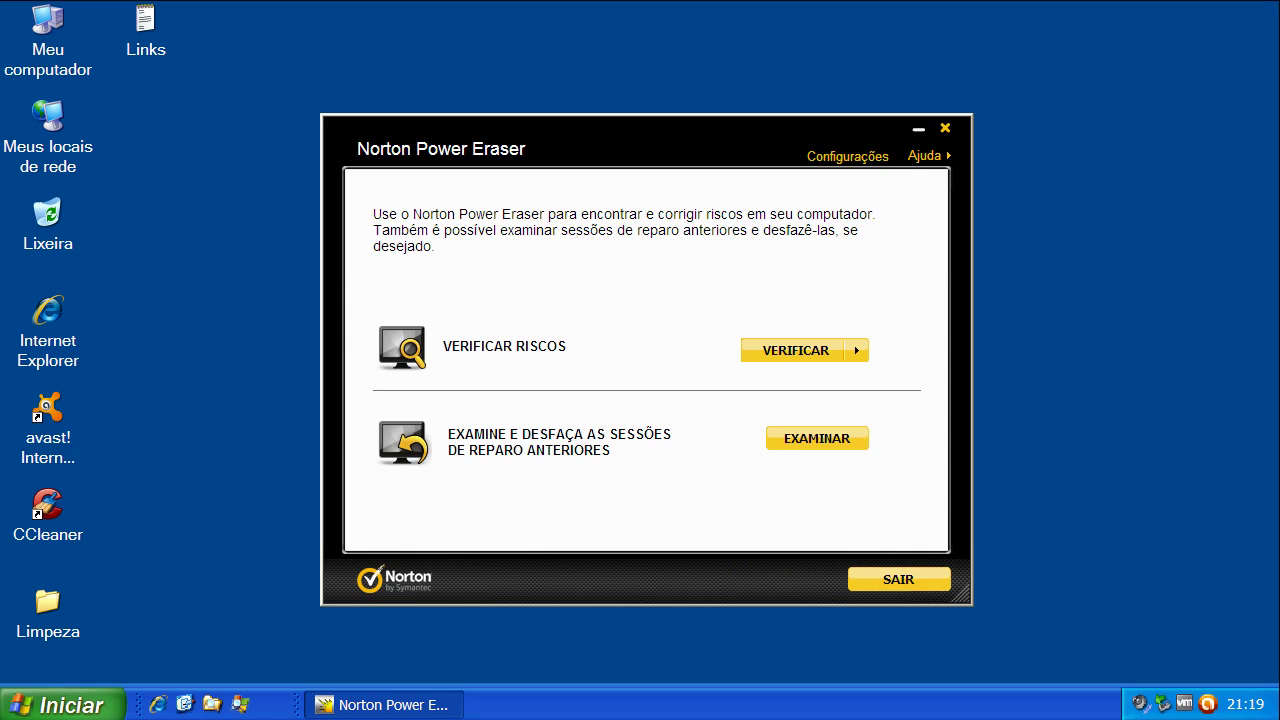
pyautogui.click(945, 128)
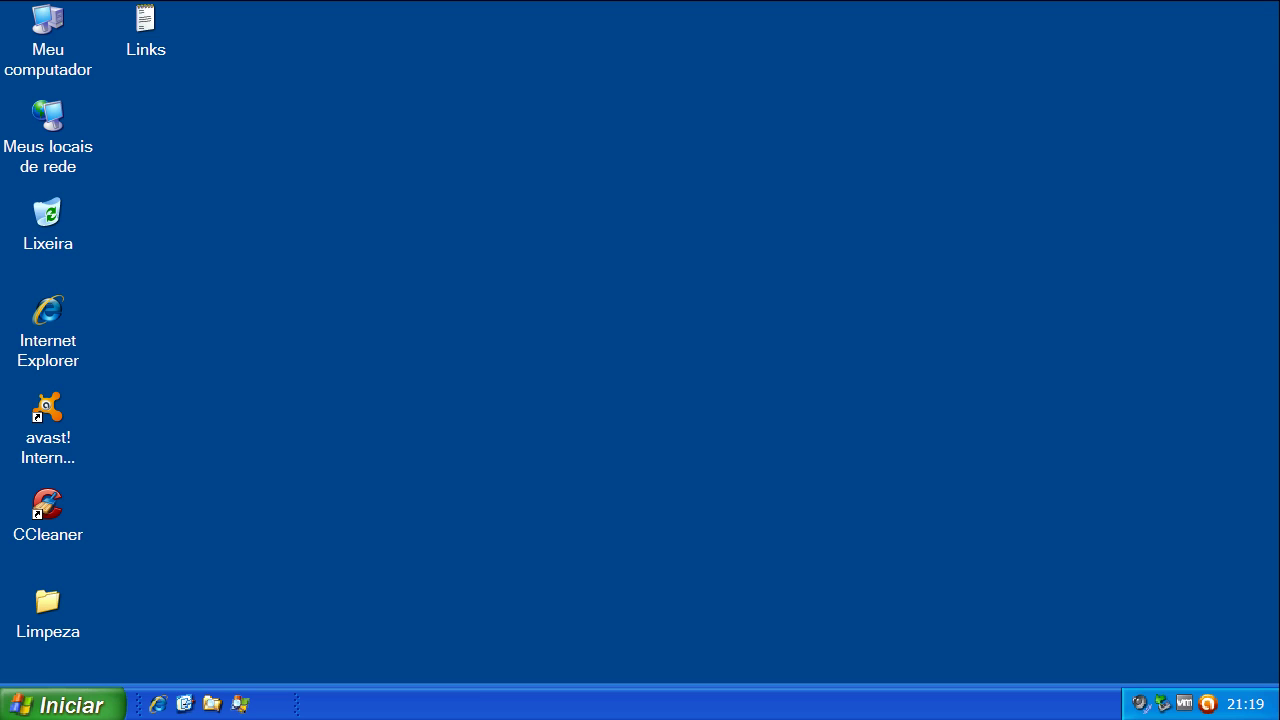
pyautogui.click(1208, 704)
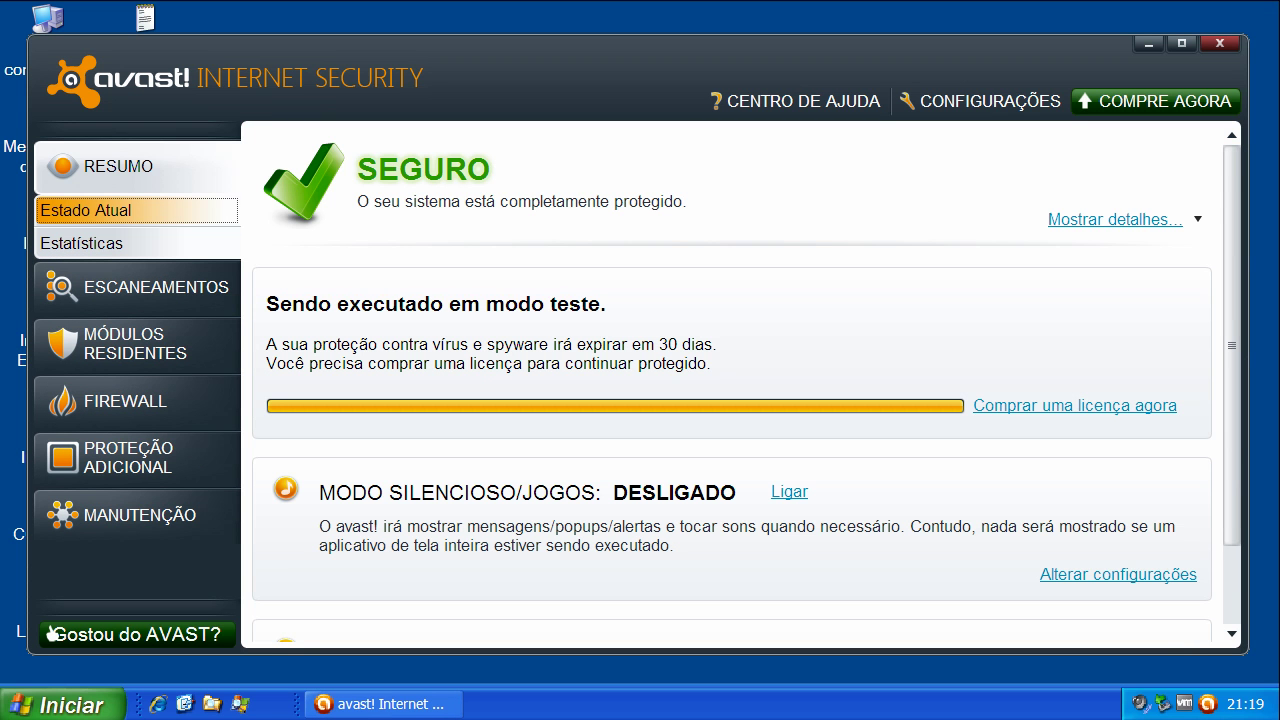